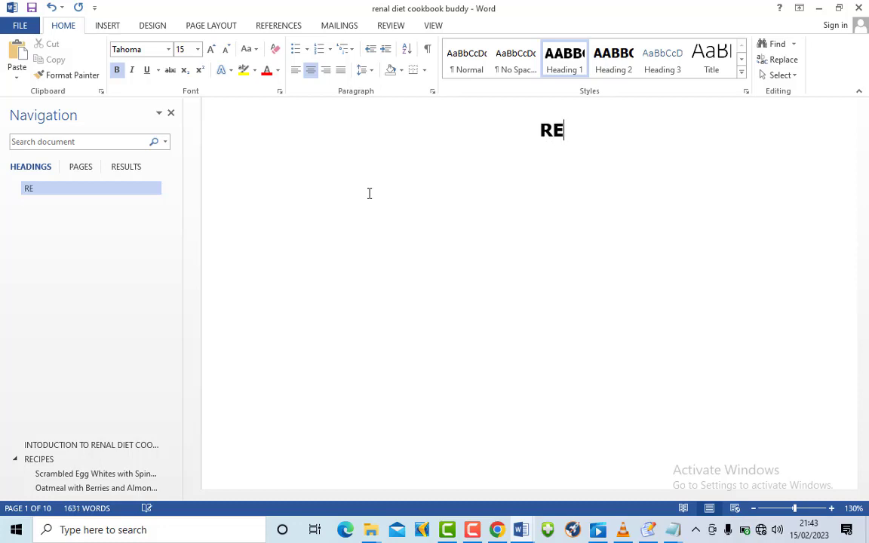
- Complete the heading line as RENAL DIET and add COOKBOOK on a new line below it
type("NAL ")
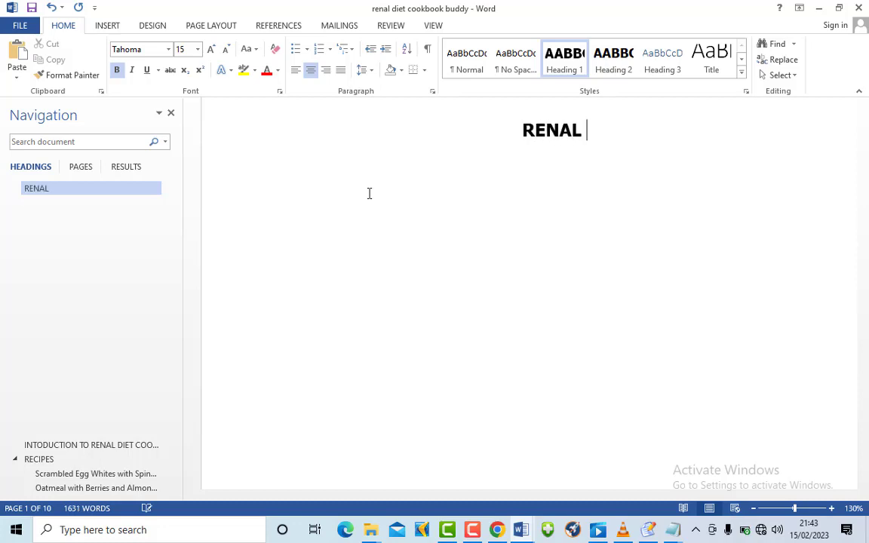
type("DIET")
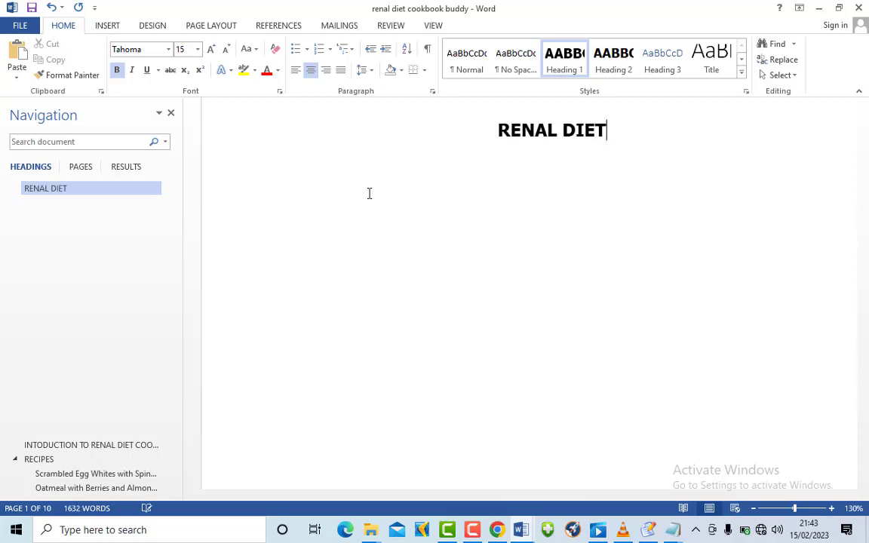
key("Return")
type("COO")
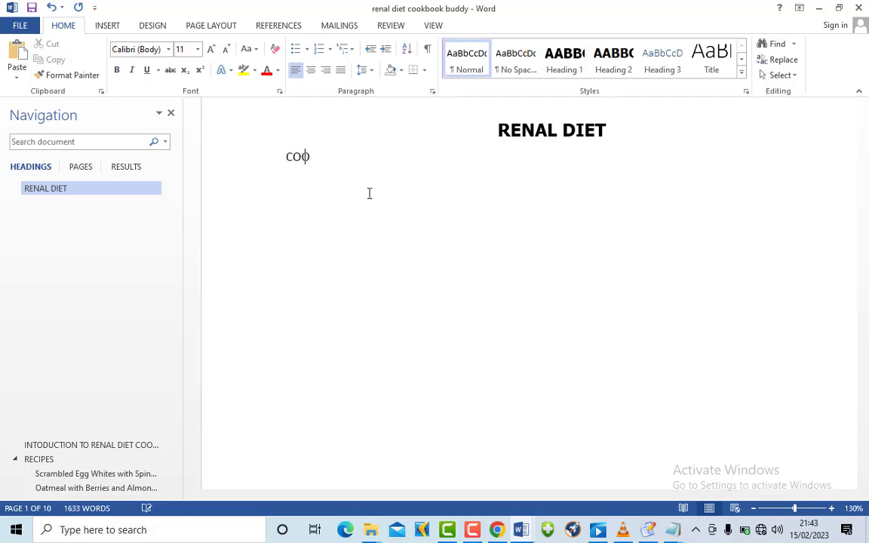
type("KBOOK")
- Delete the centred RENAL DIET heading line above COOKBOOK
left_click(553, 125)
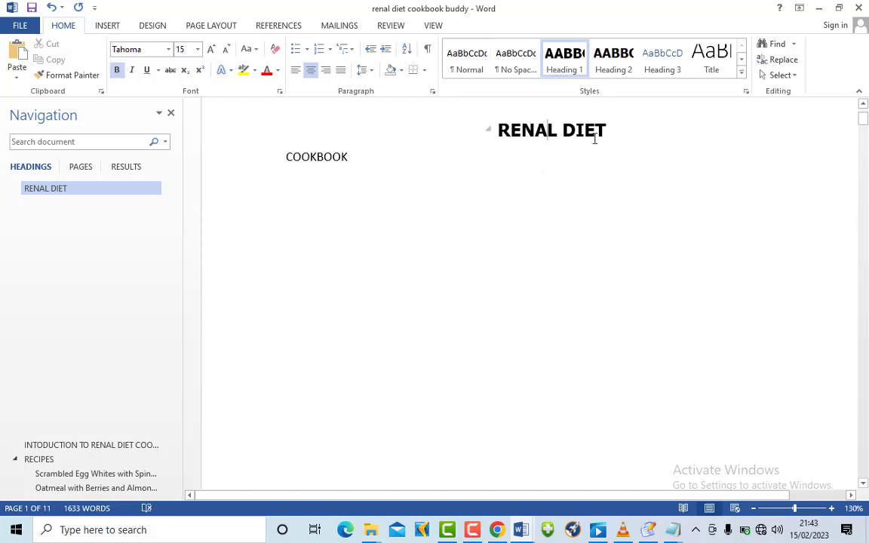
left_click_drag(612, 133, 445, 124)
key("BackSpace")
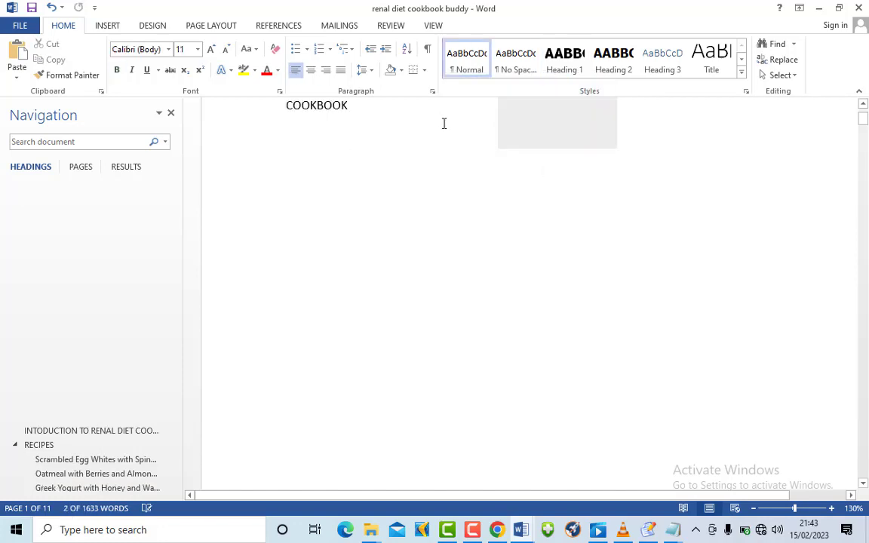
- Insert RENAL DIET in front of COOKBOOK so the title reads RENAL DIET COOKBOOK on one line
scroll(440, 123, "up", 2)
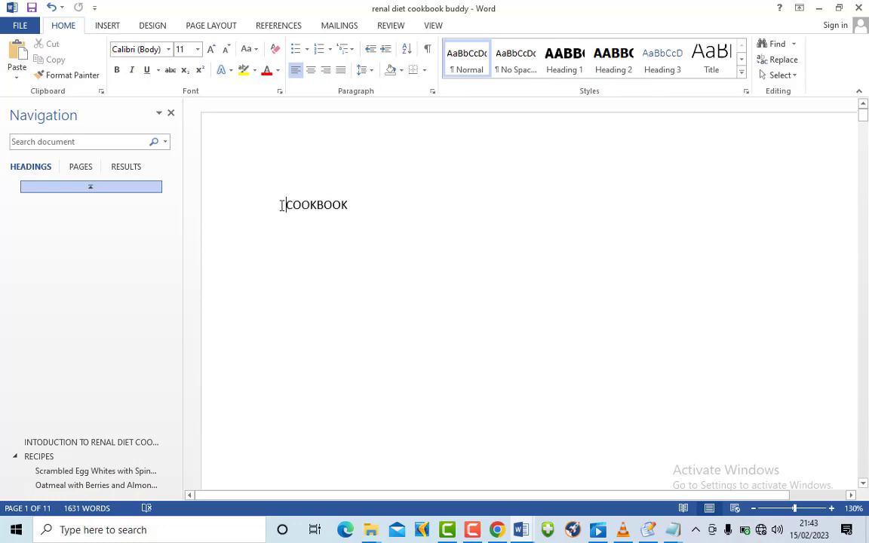
type("RE")
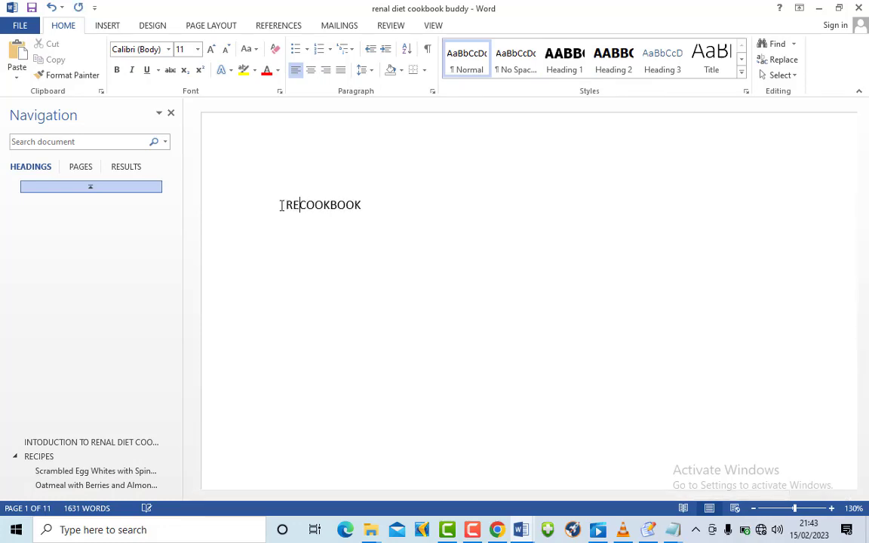
type("BAL")
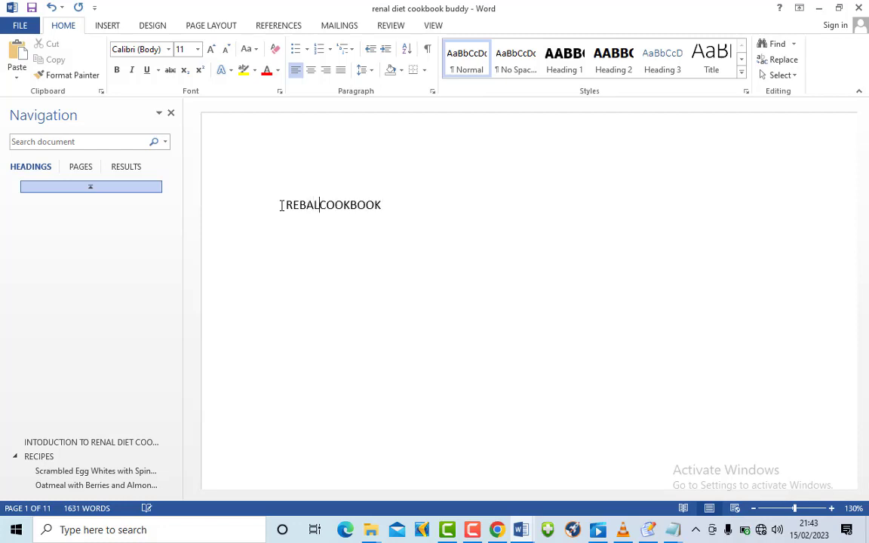
key("BackSpace")
key("BackSpace")
key("BackSpace")
key("BackSpace")
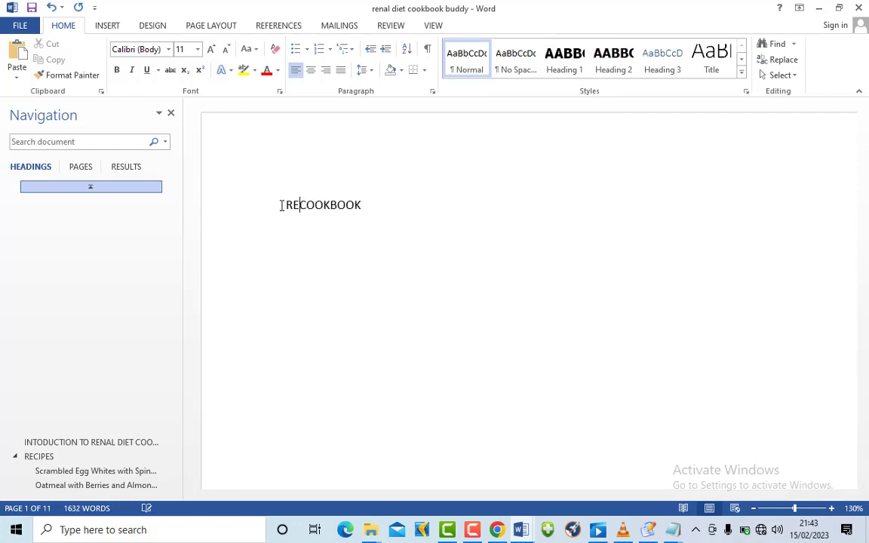
type("NAL DIE")
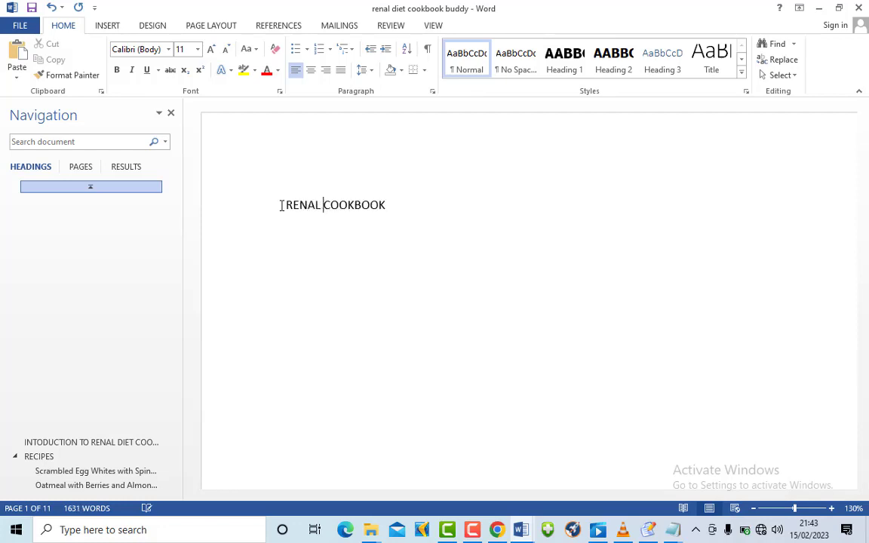
type("T")
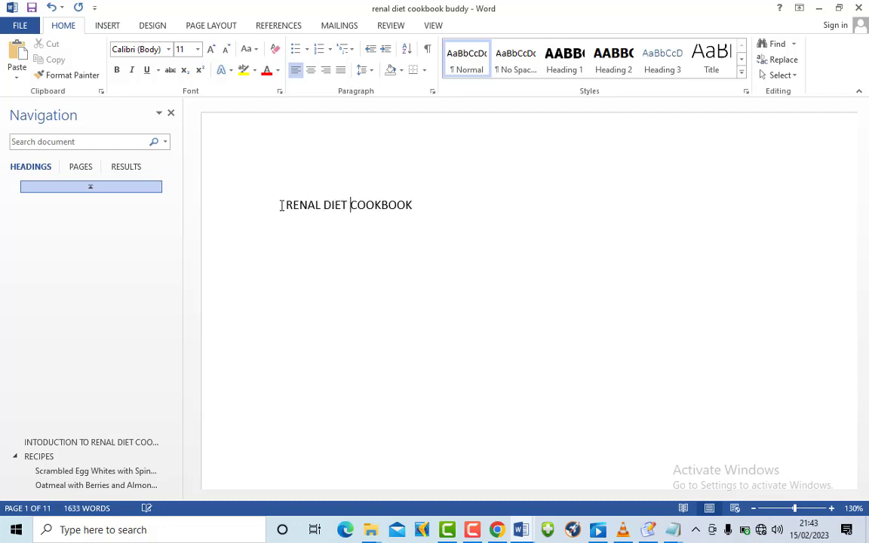
- Enlarge the RENAL DIET COOKBOOK title to font size 26
left_click_drag(417, 211, 276, 210)
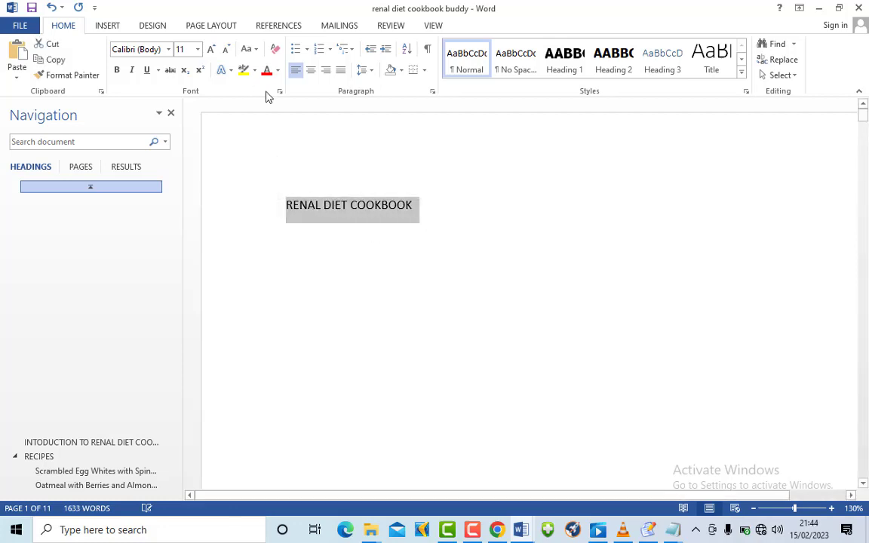
left_click(212, 49)
left_click(212, 50)
left_click(211, 49)
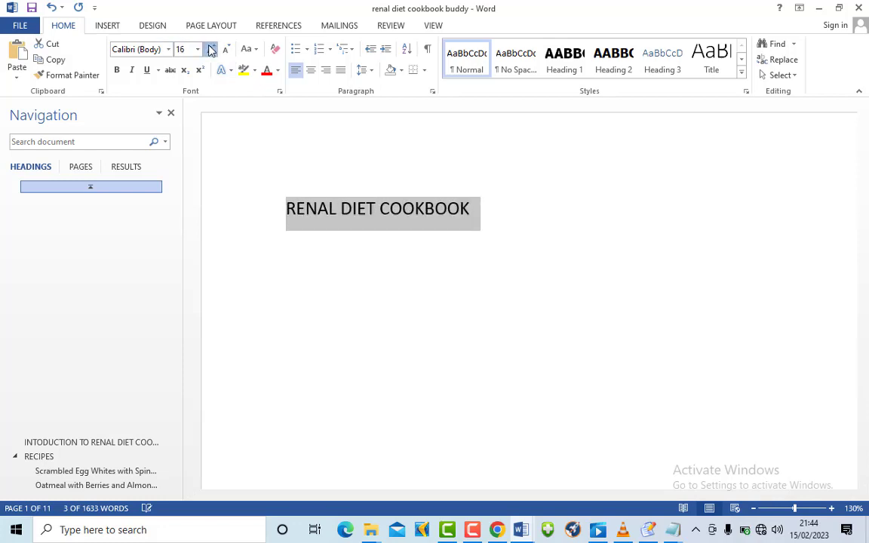
left_click(211, 49)
left_click(211, 49)
left_click(212, 49)
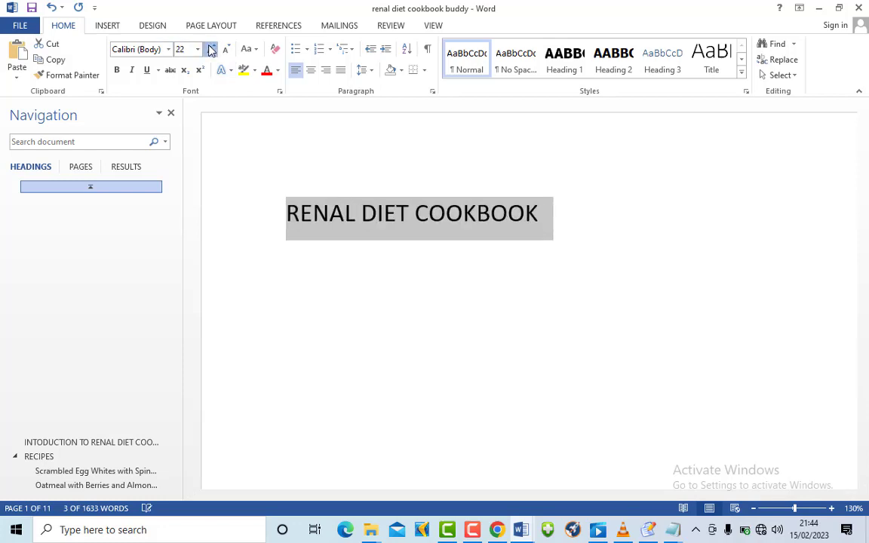
left_click(212, 49)
left_click(211, 49)
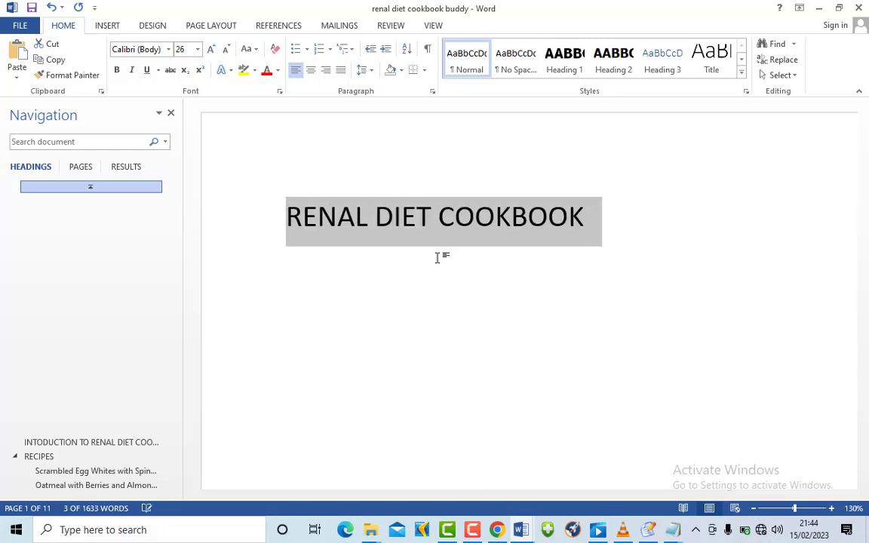
- Break the title so COOKBOOK starts a second line, and set both lines in Book Antiqua
left_click(440, 219)
key("Return")
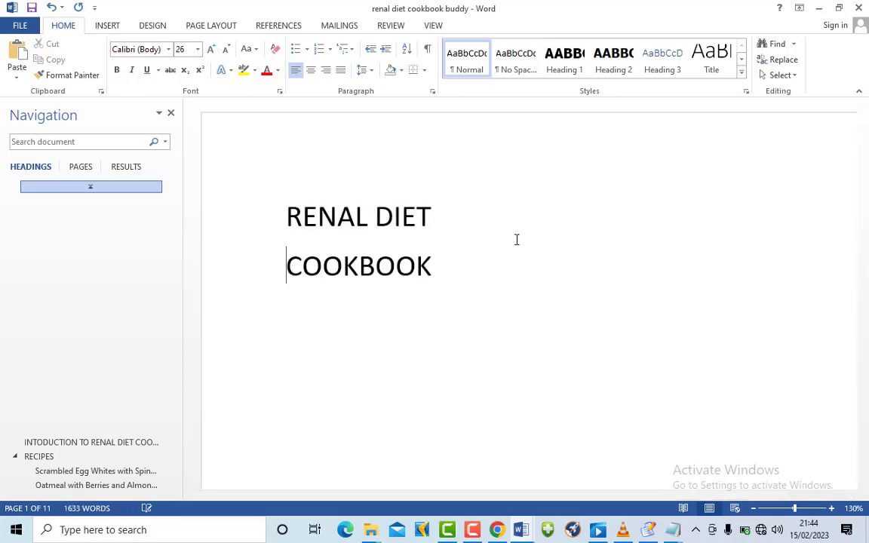
left_click_drag(442, 278, 324, 194)
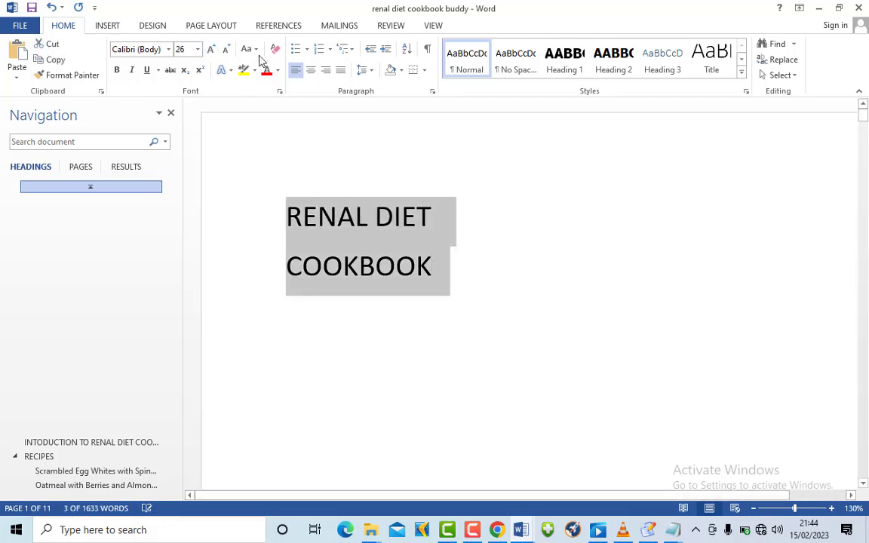
left_click(168, 49)
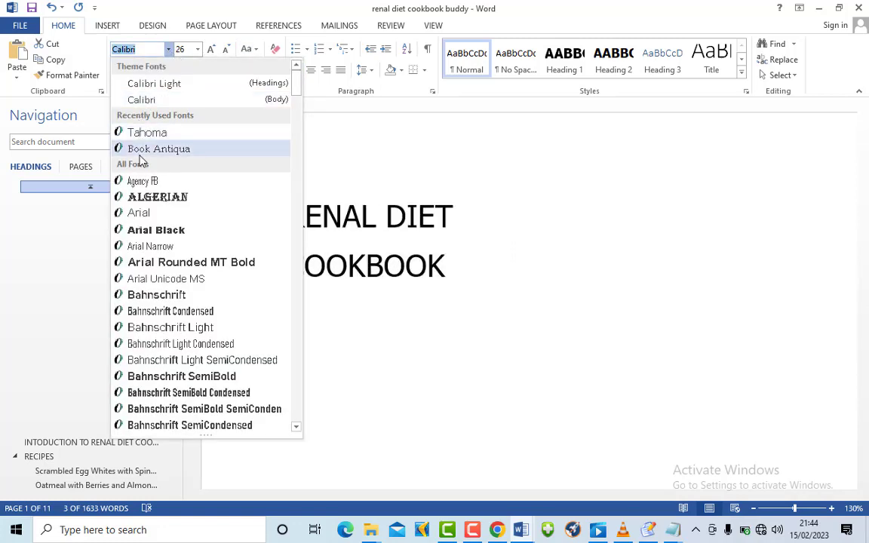
left_click(143, 149)
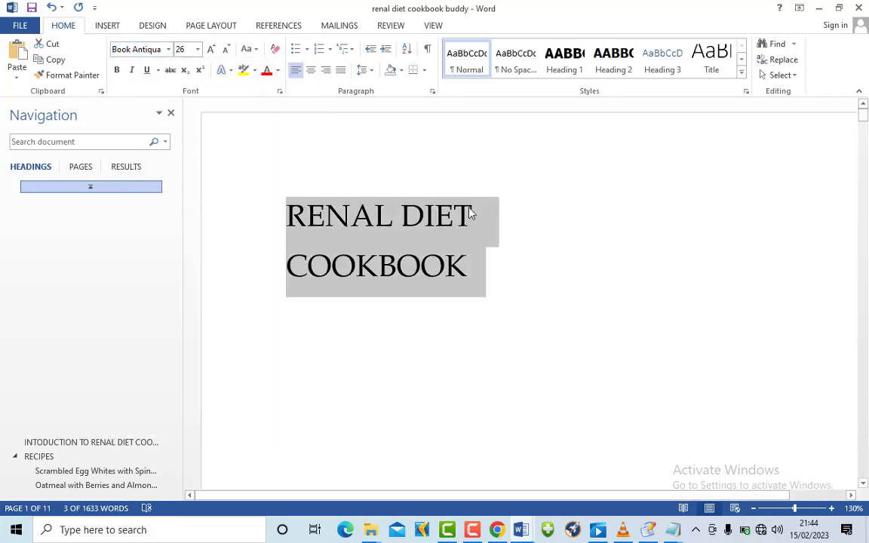
- Add an empty line in the blank space above the introduction heading to push it onto the next page
scroll(518, 204, "down", 6)
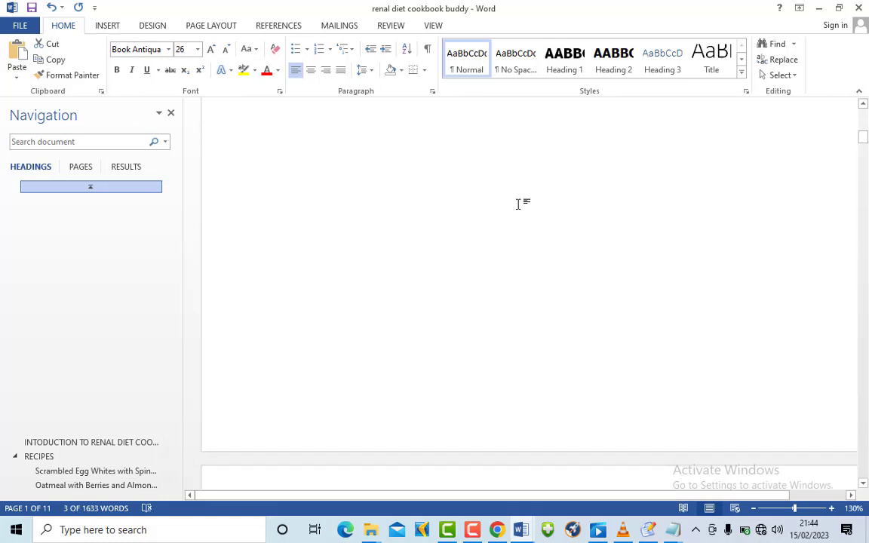
scroll(518, 204, "down", 10)
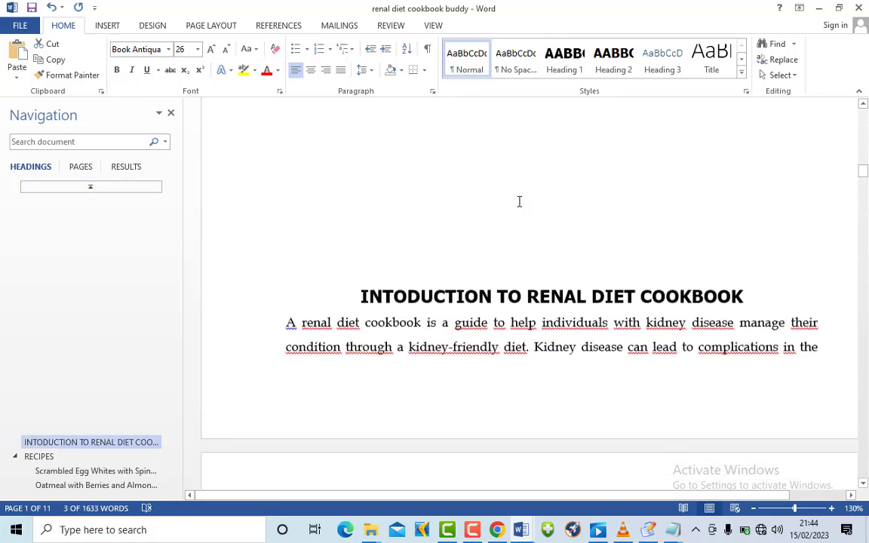
scroll(520, 202, "down", 1)
left_click(488, 212)
key("Return")
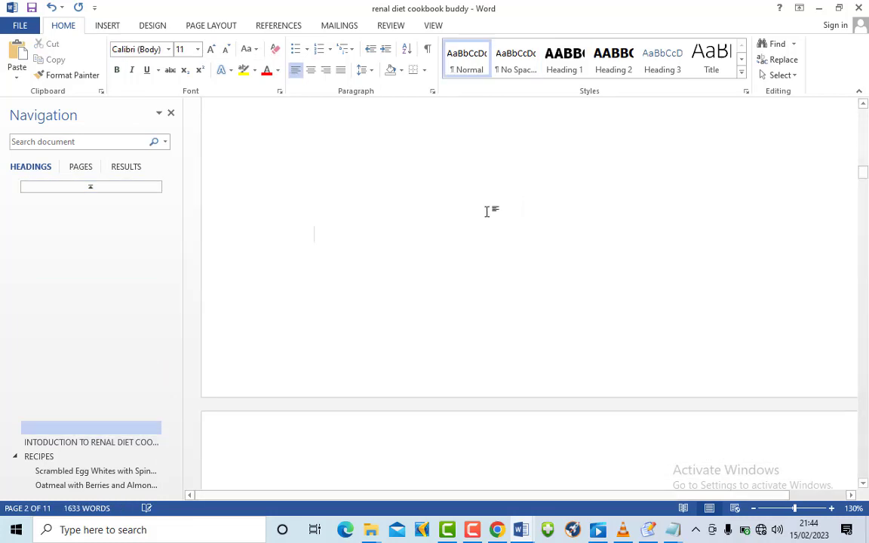
- Enlarge both lines of the title on the first page to font size 48 and centre them
scroll(486, 213, "up", 15)
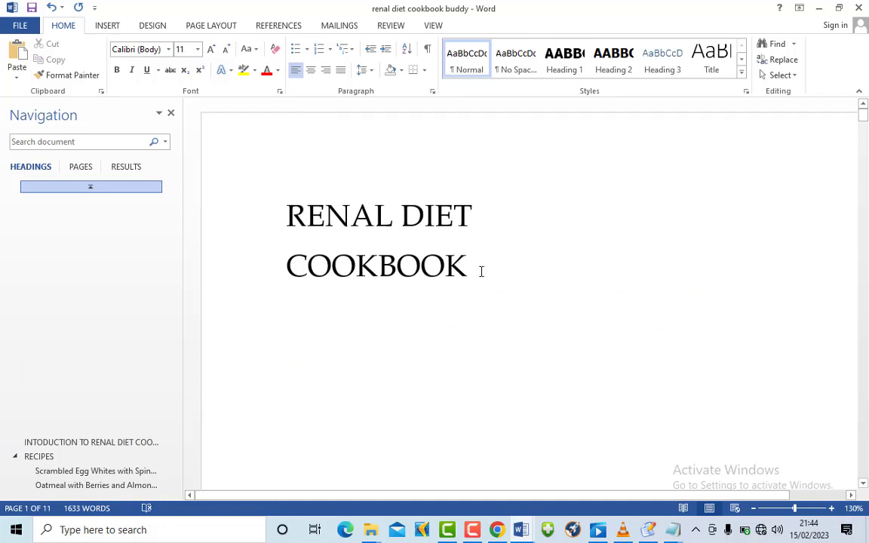
left_click_drag(480, 272, 283, 200)
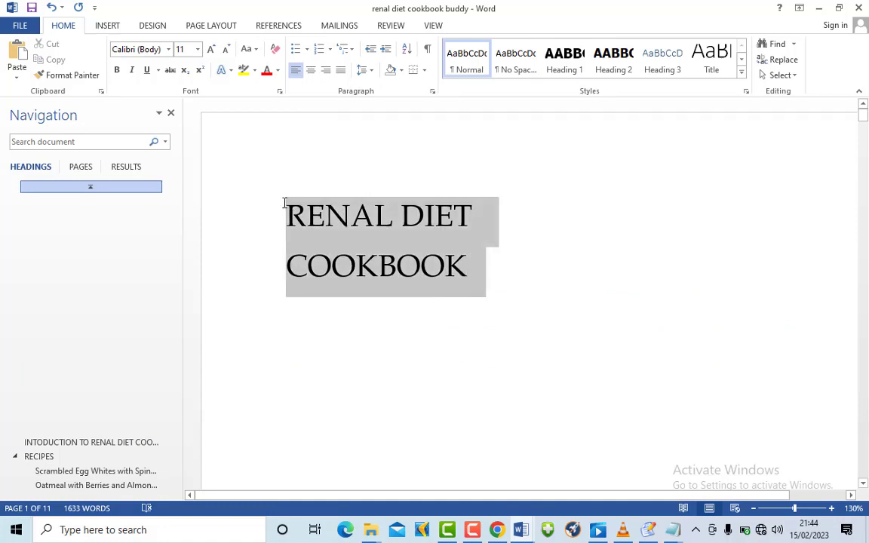
left_click(211, 51)
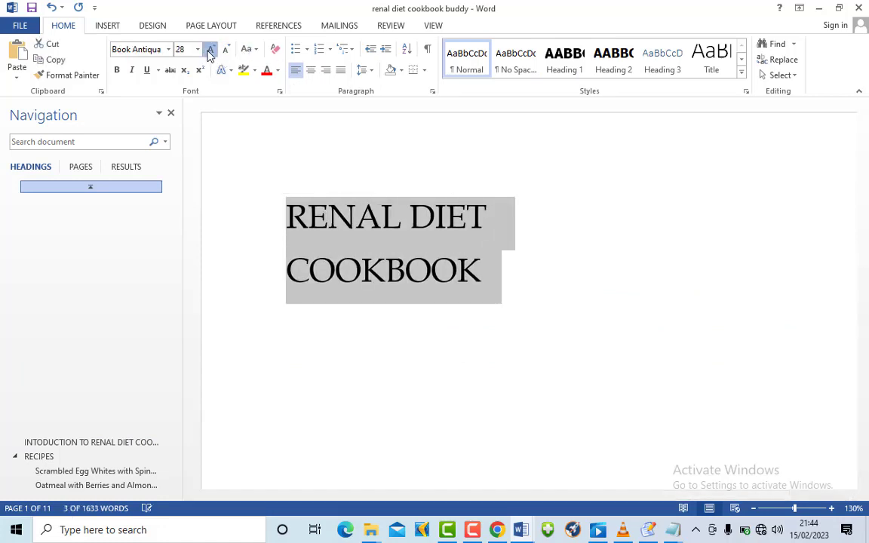
left_click(211, 52)
left_click(210, 51)
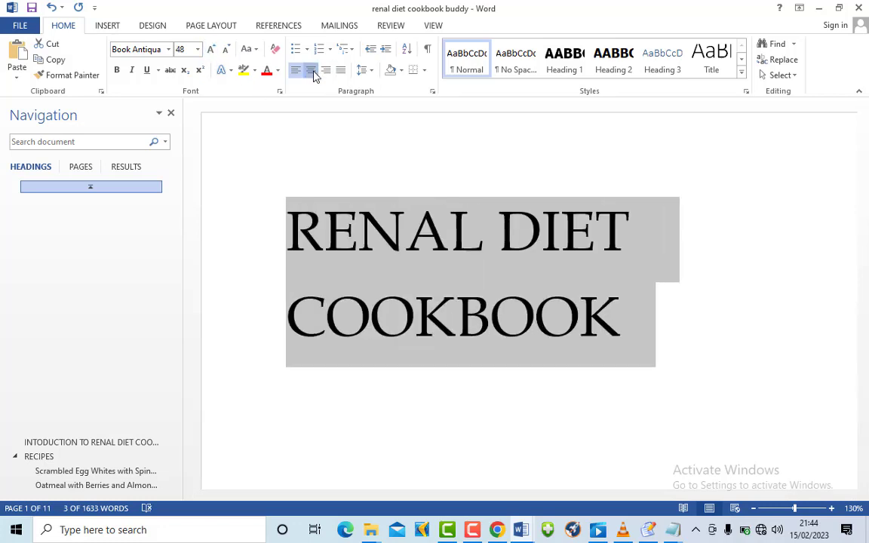
left_click(313, 73)
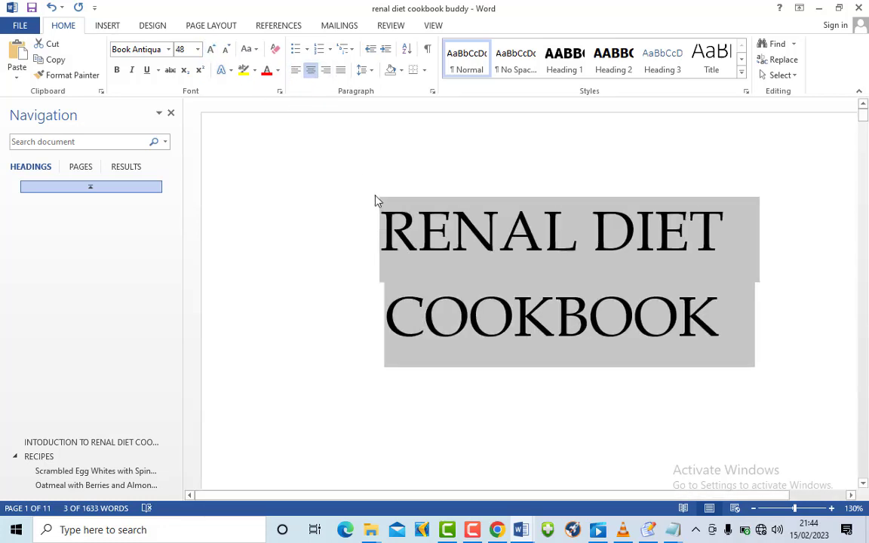
- Zoom out to 110% and examine the title page and the blank space before the introduction
scroll(377, 200, "down", 3)
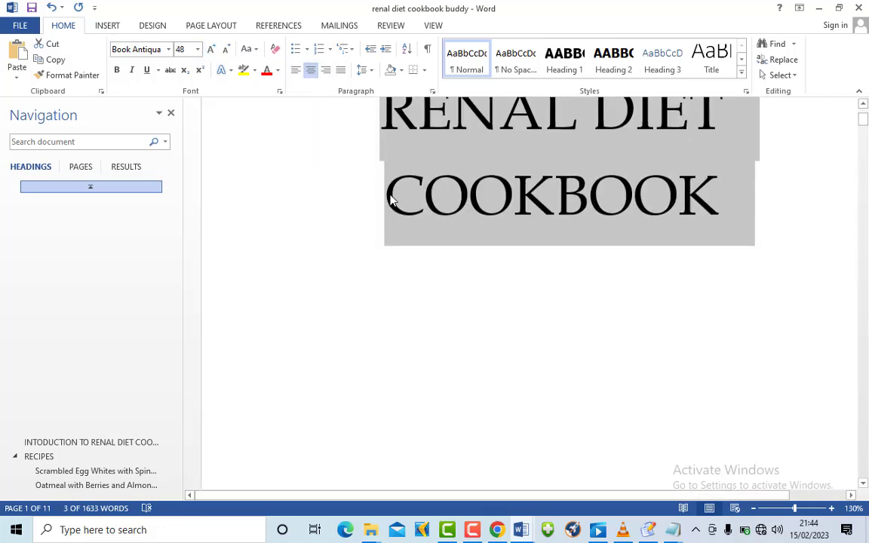
left_click(753, 509)
left_click(753, 509)
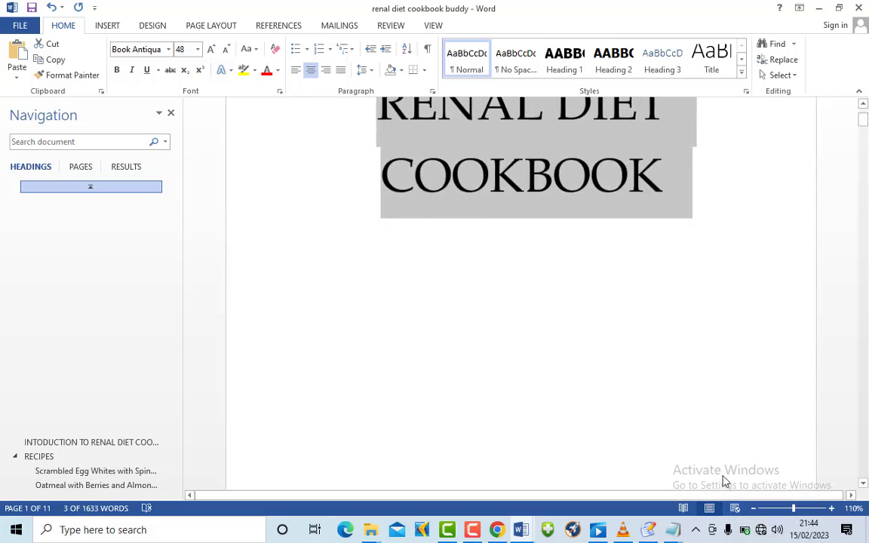
scroll(574, 369, "up", 3)
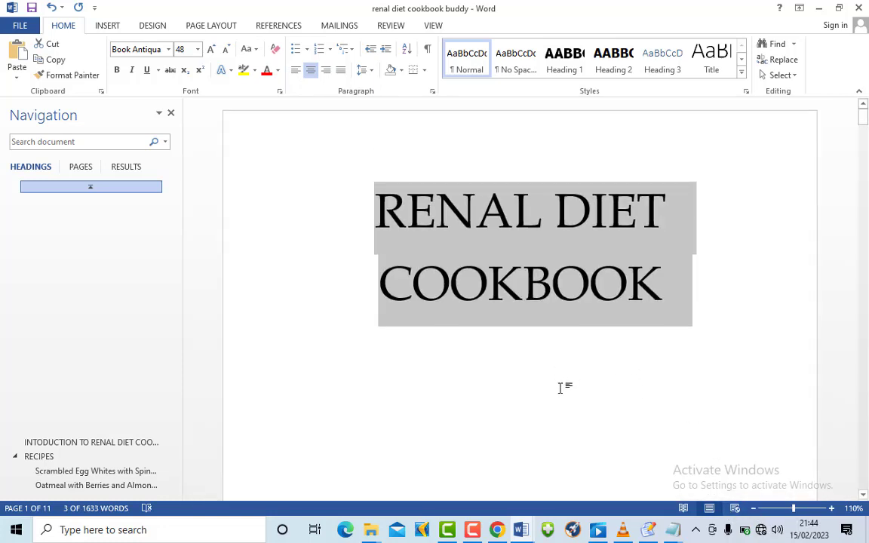
left_click(561, 389)
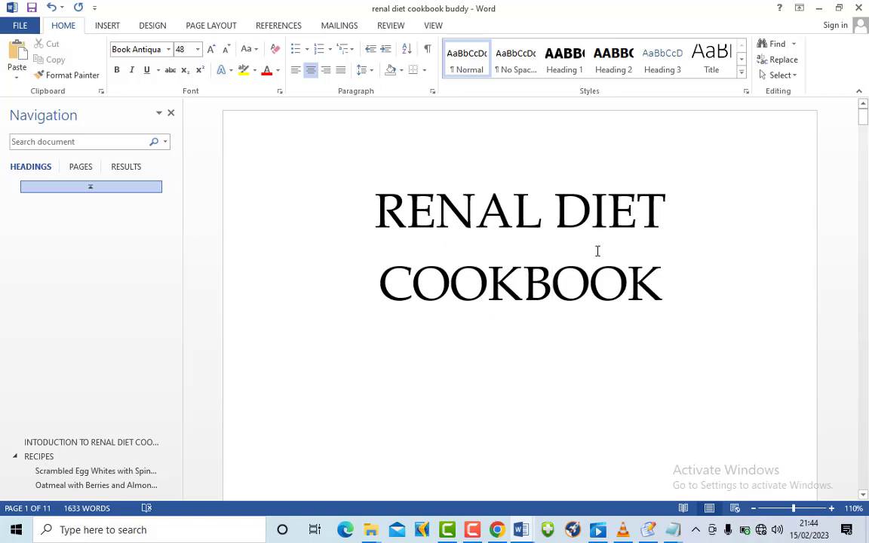
scroll(564, 356, "down", 5)
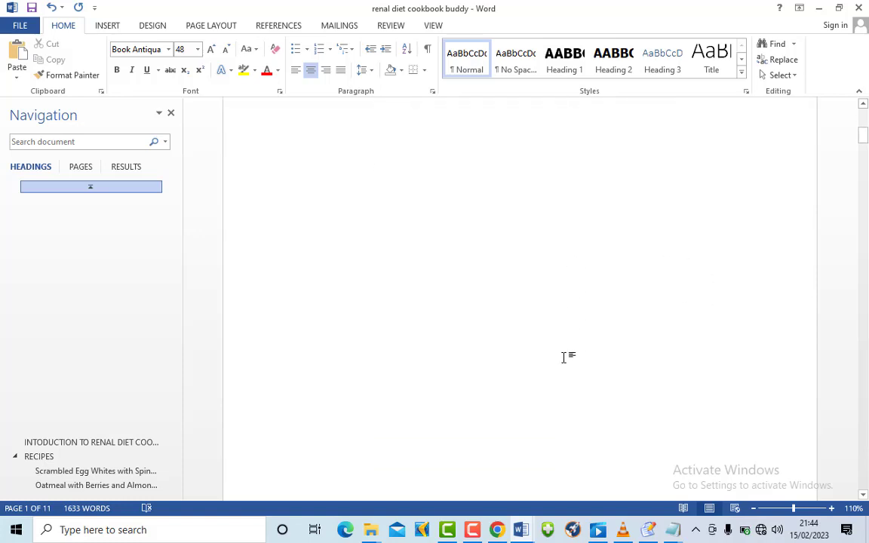
scroll(565, 357, "down", 5)
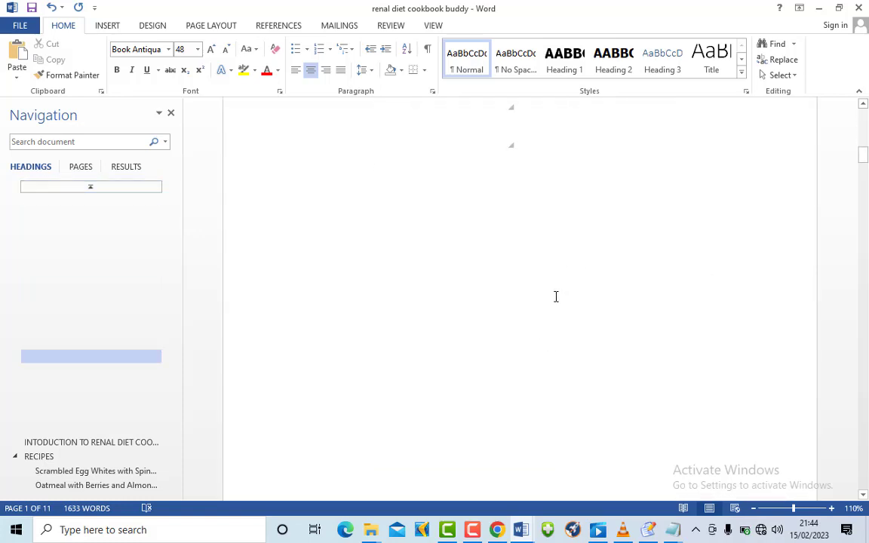
scroll(554, 296, "down", 5)
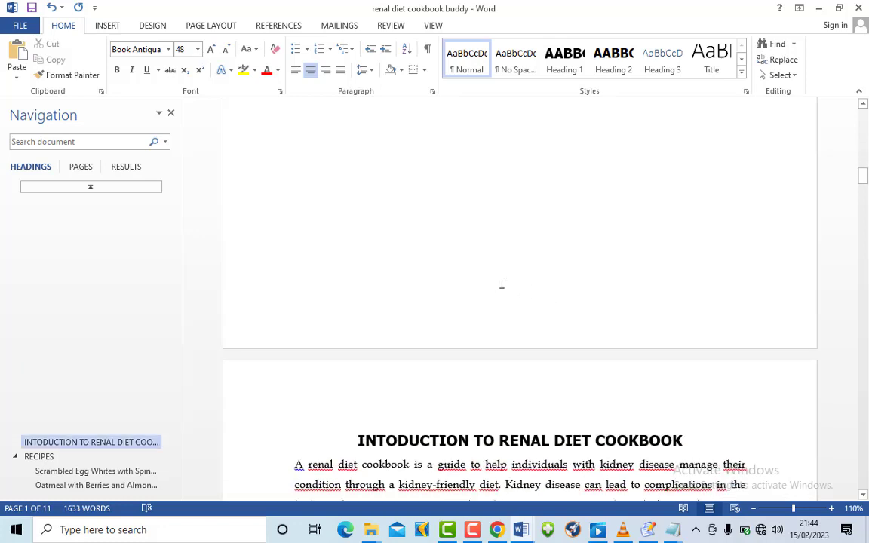
scroll(502, 283, "up", 10)
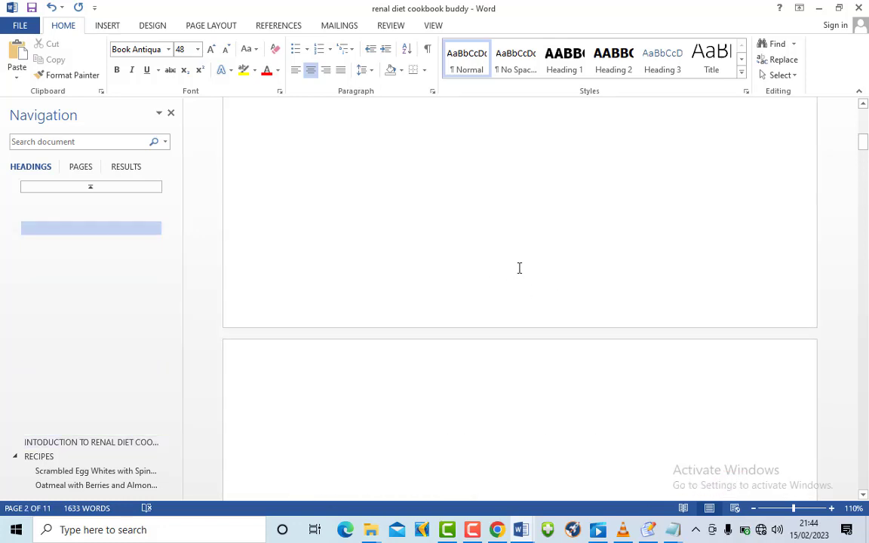
- Add the heading COPYRIGHT 2023 in the blank space between the title and the introduction
scroll(520, 268, "up", 10)
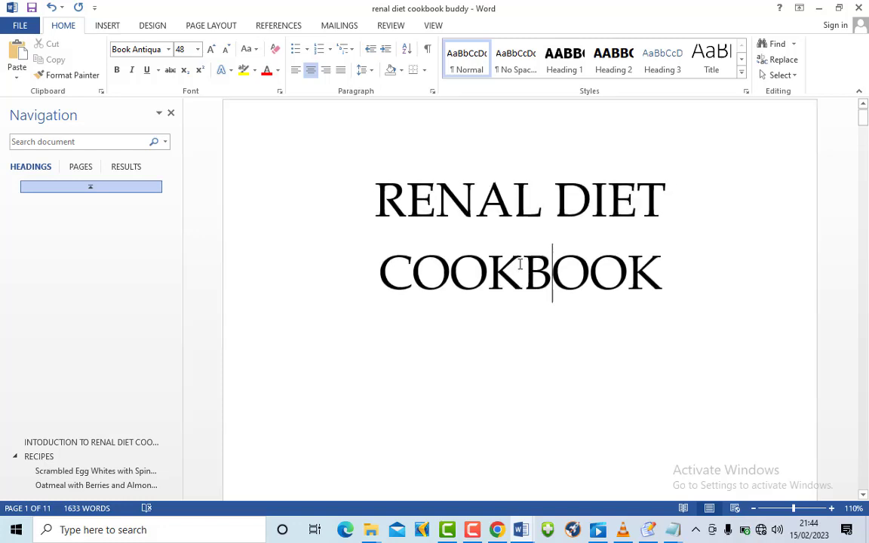
scroll(519, 264, "down", 5)
scroll(517, 265, "down", 5)
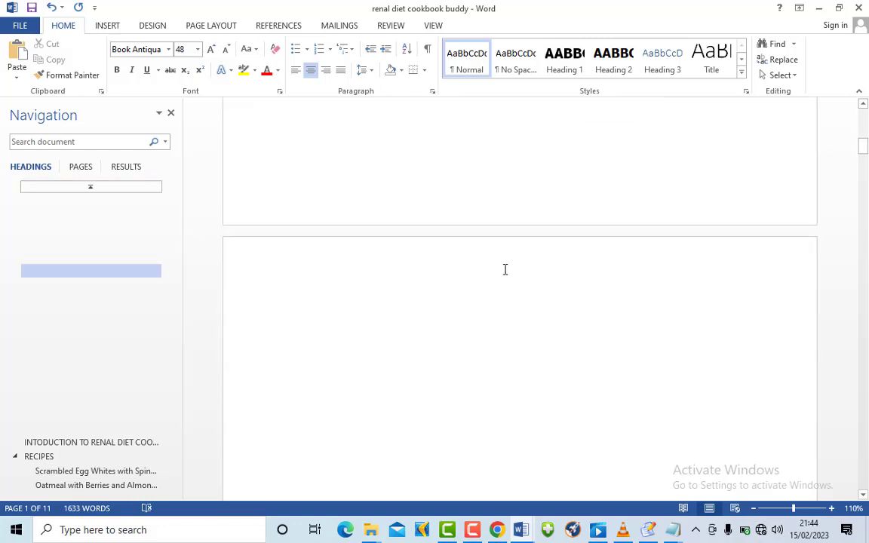
scroll(498, 362, "down", 3)
left_click(443, 304)
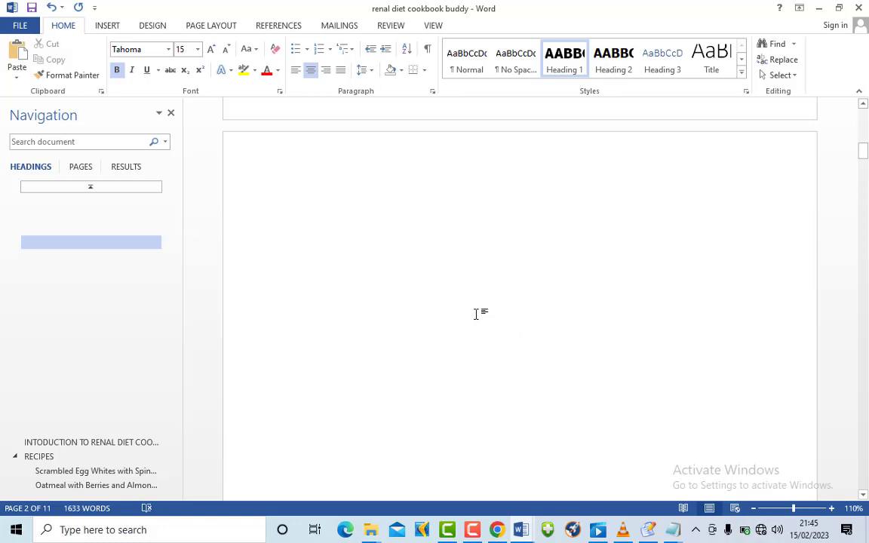
scroll(476, 310, "up", 2)
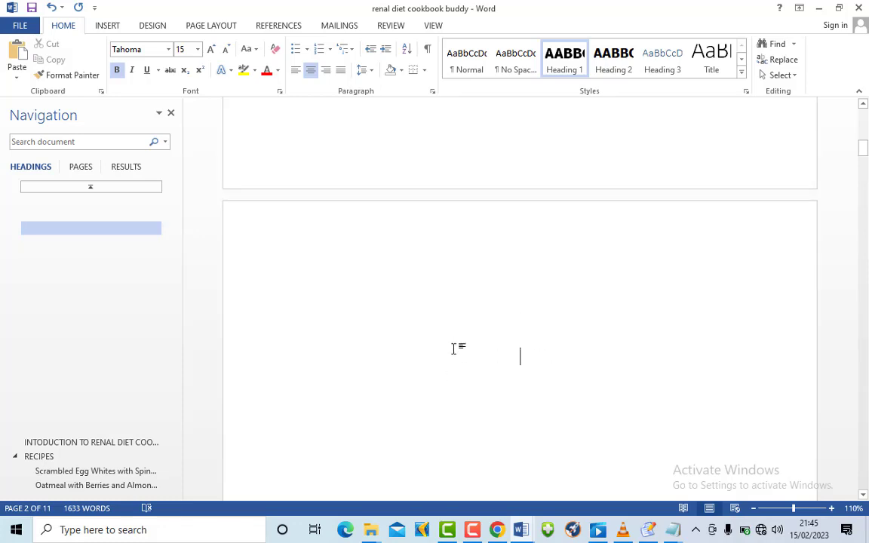
type("COP")
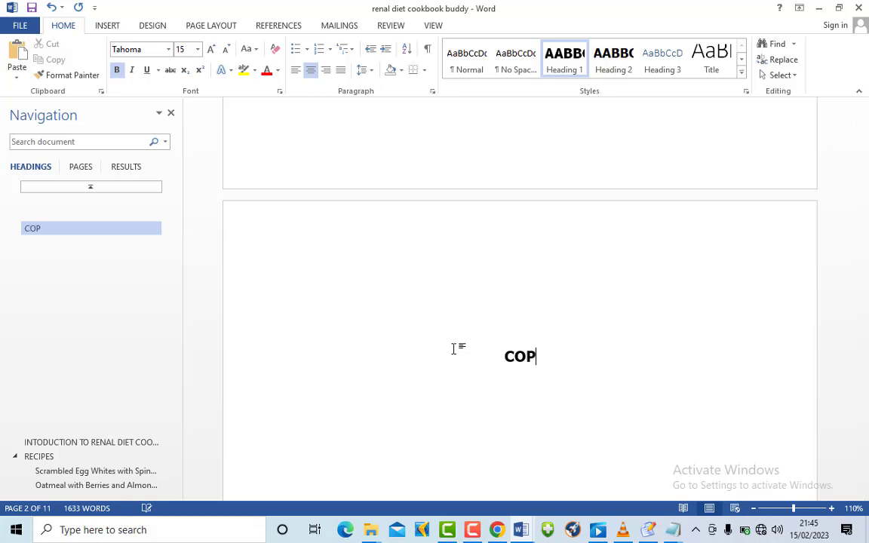
type("YRIGHT")
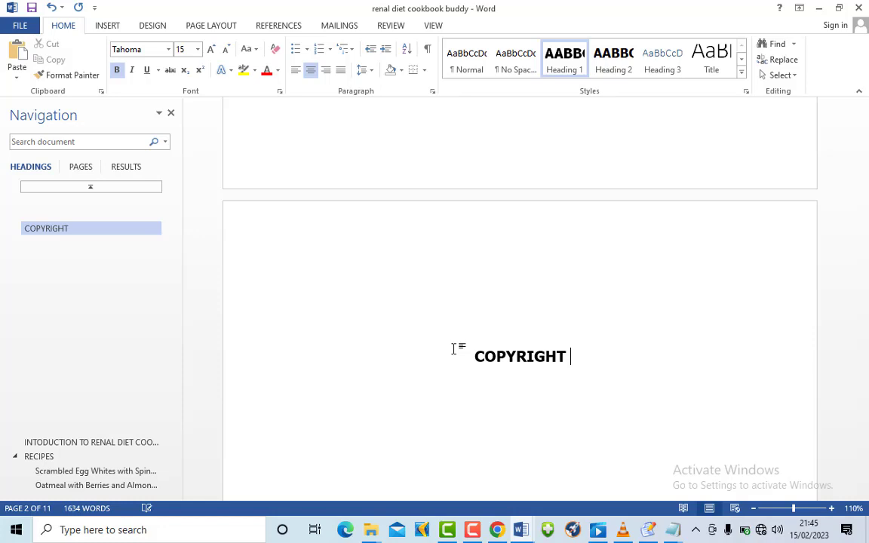
type(" 20")
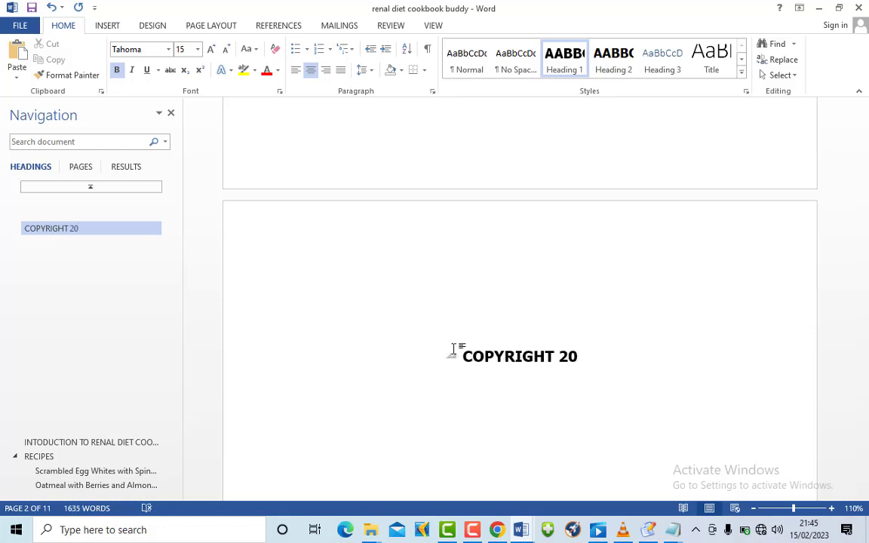
type("23")
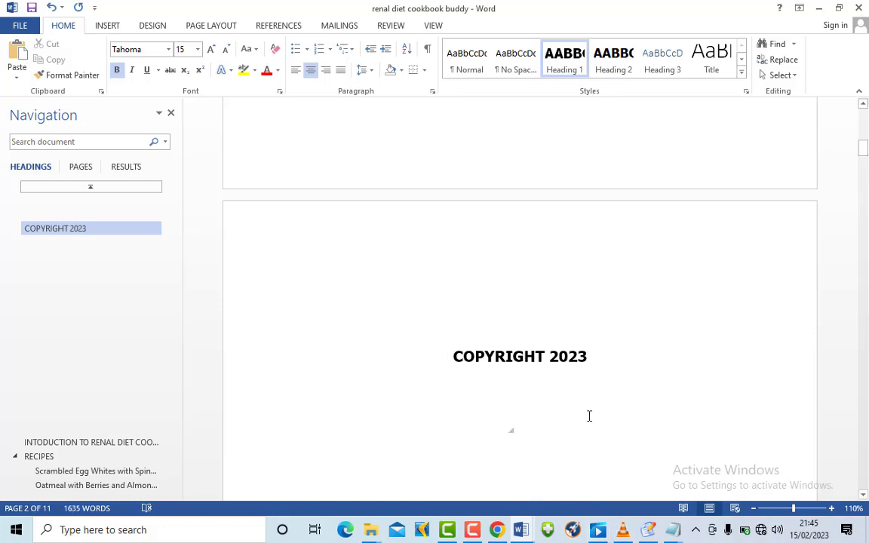
- Add the line "This book reserves the right of publication........" directly below the COPYRIGHT 2023 heading
key("Return")
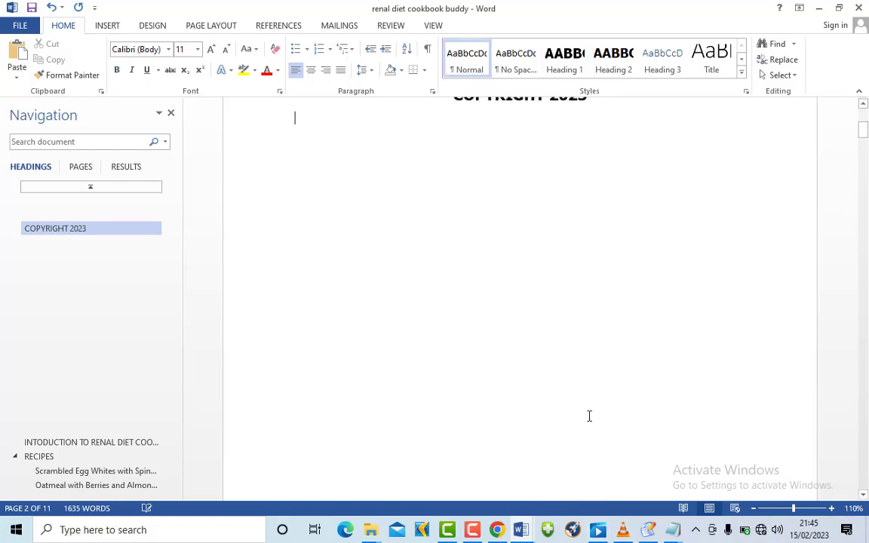
scroll(589, 415, "up", 2)
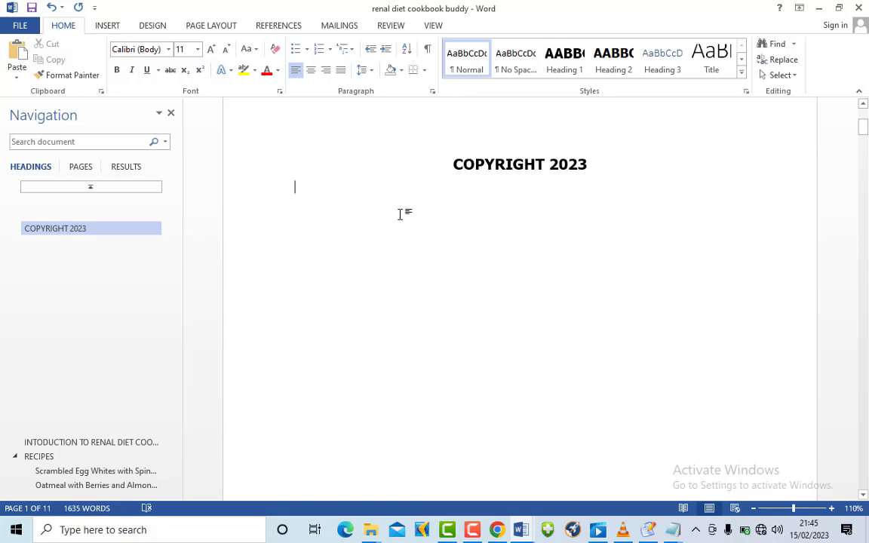
type("T")
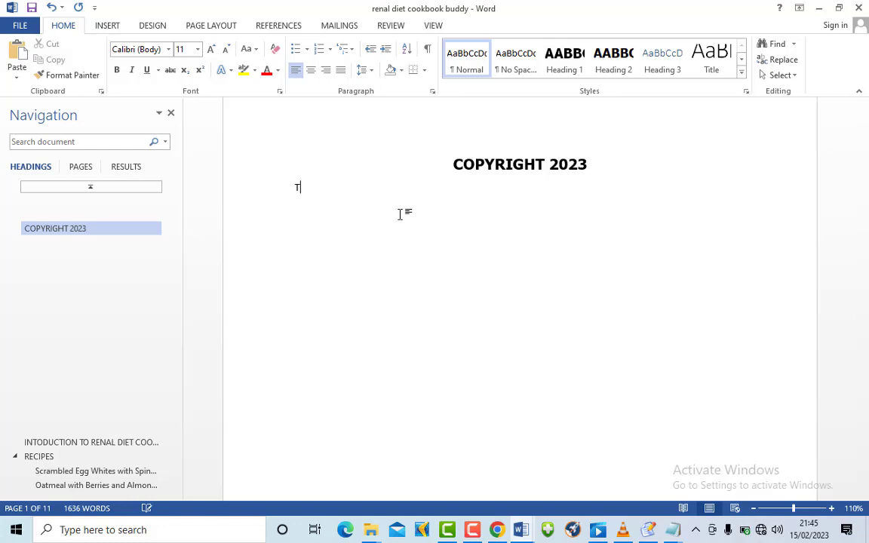
type("his book reserves the")
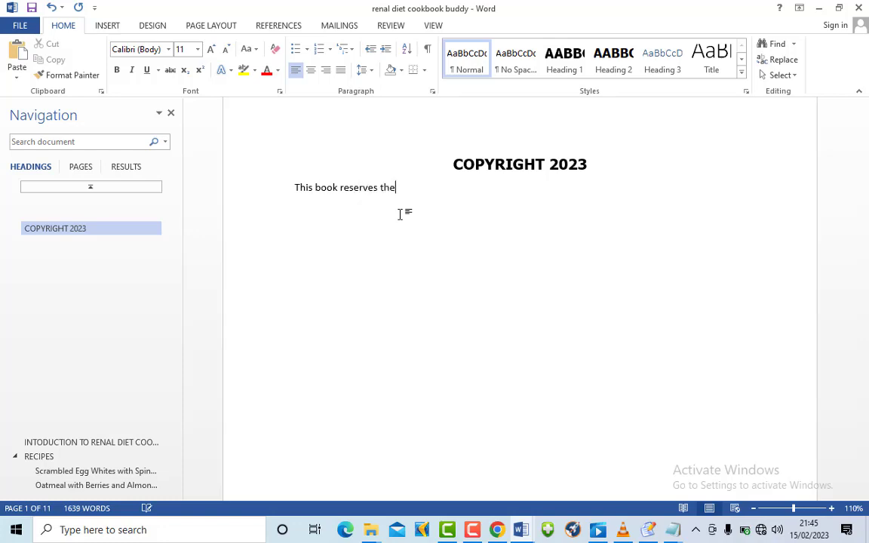
type(" right of publication")
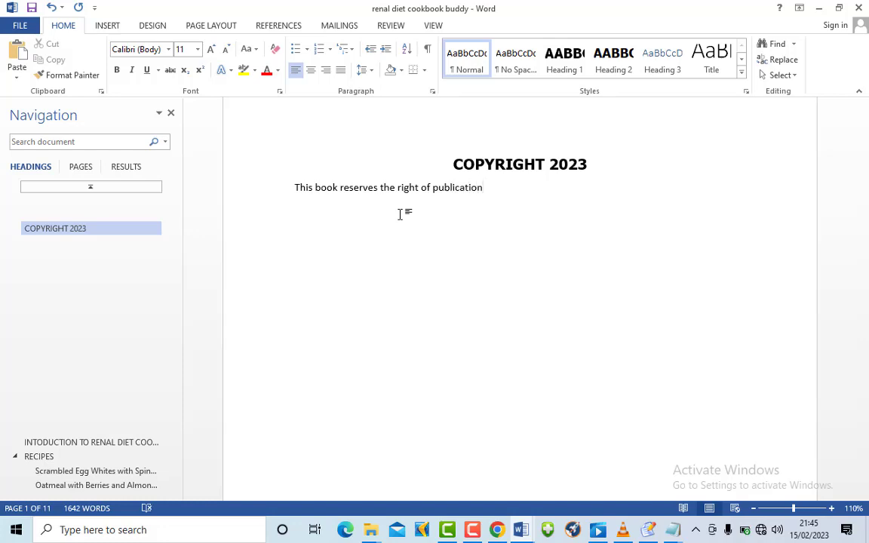
type("........")
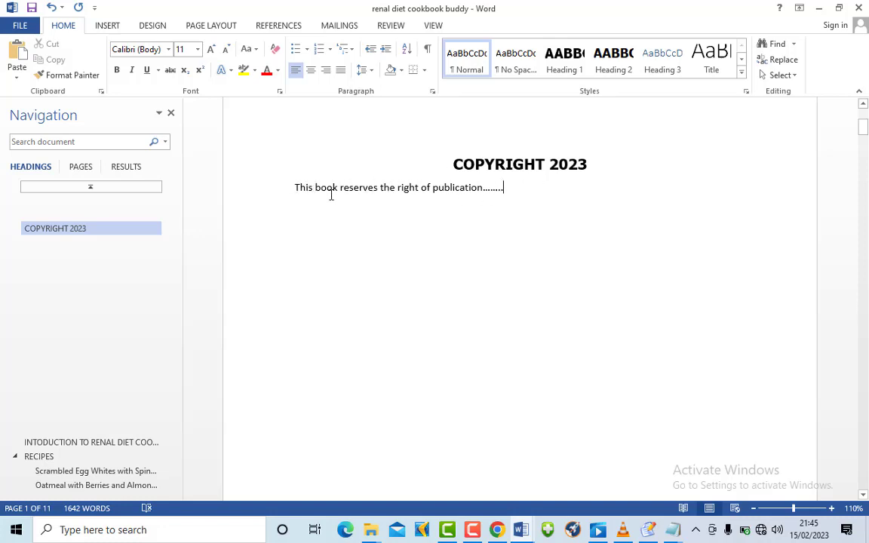
scroll(428, 177, "up", 1)
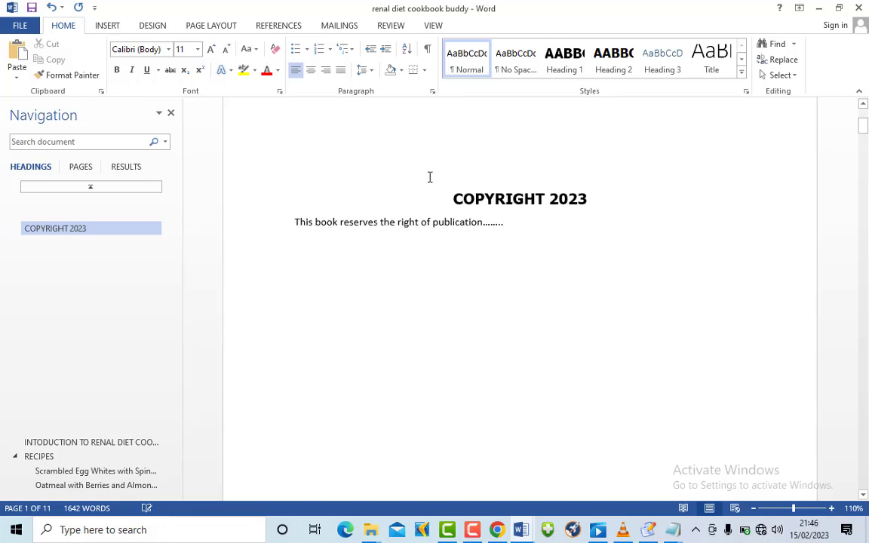
scroll(422, 207, "up", 1)
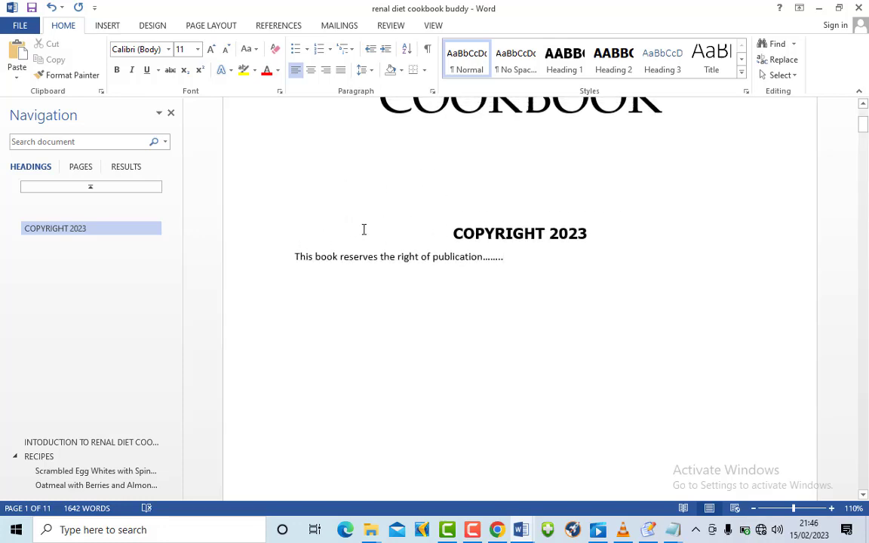
scroll(363, 228, "up", 1)
scroll(402, 328, "down", 3)
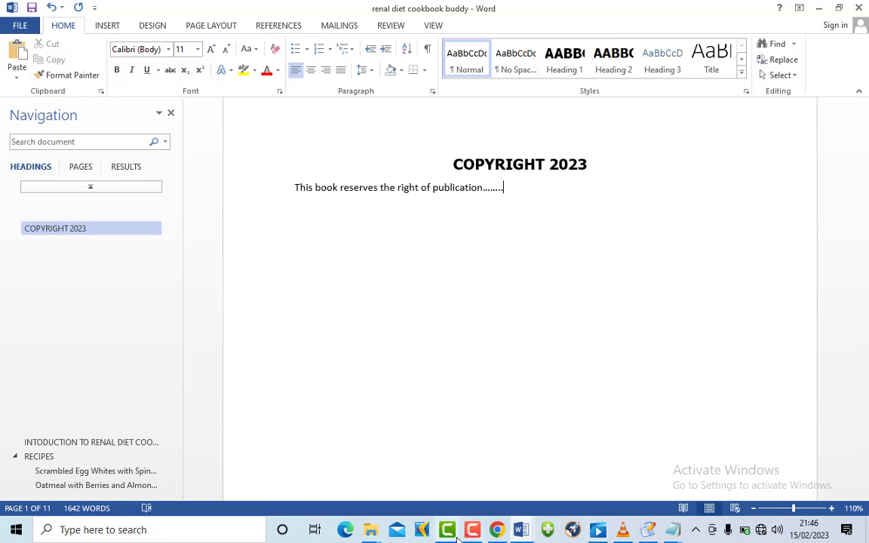
mouse_move(492, 534)
left_click(504, 496)
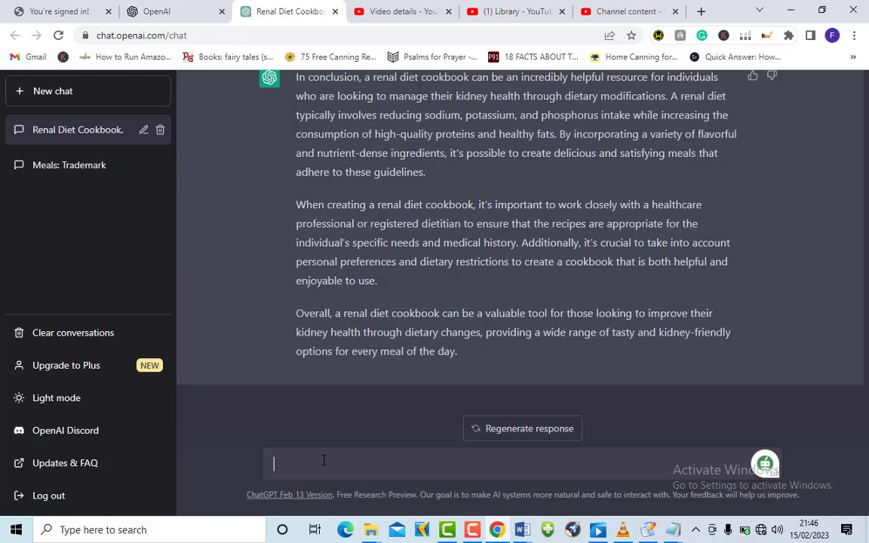
type("write a cop")
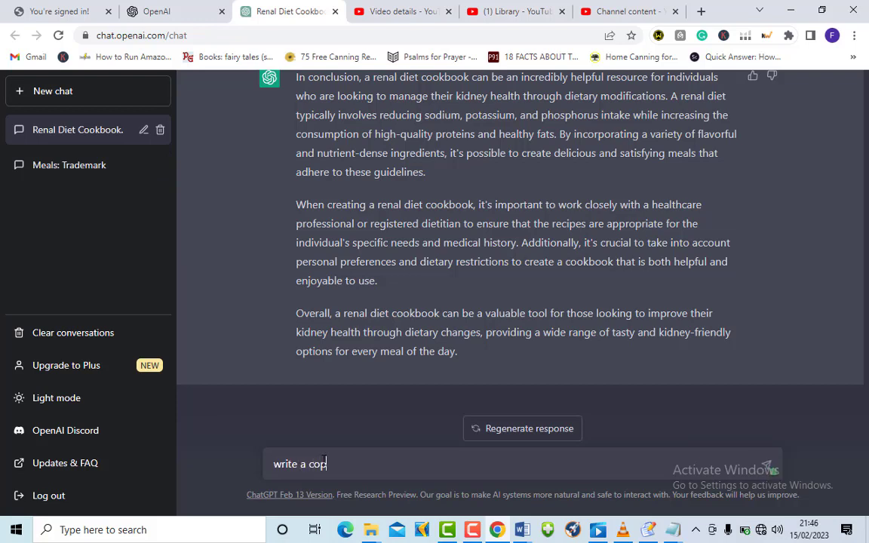
type("yright page")
key("BackSpace")
key("BackSpace")
key("BackSpace")
key("BackSpace")
key("BackSpace")
key("BackSpace")
key("BackSpace")
key("BackSpace")
key("BackSpace")
key("BackSpace")
key("BackSpace")
key("BackSpace")
key("BackSpace")
key("BackSpace")
key("BackSpace")
key("BackSpace")
key("BackSpace")
key("BackSpace")
key("BackSpace")
key("BackSpace")
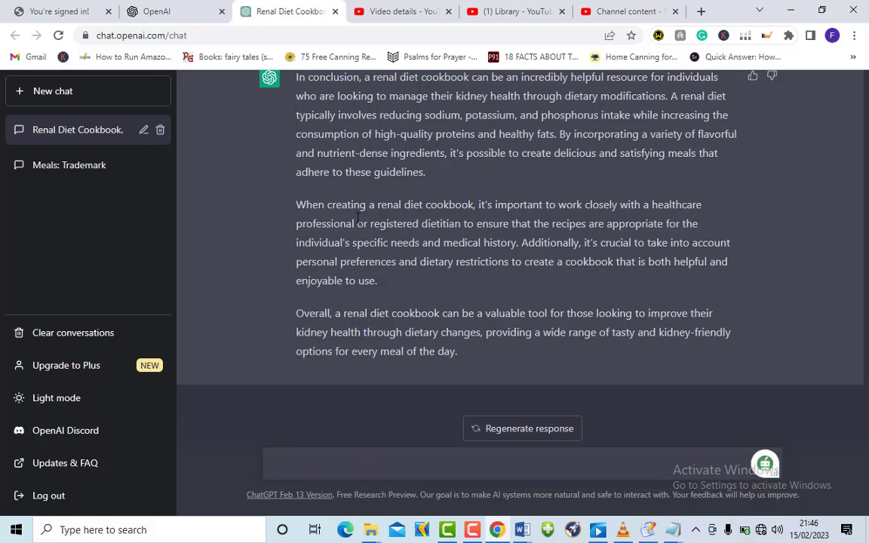
left_click(522, 531)
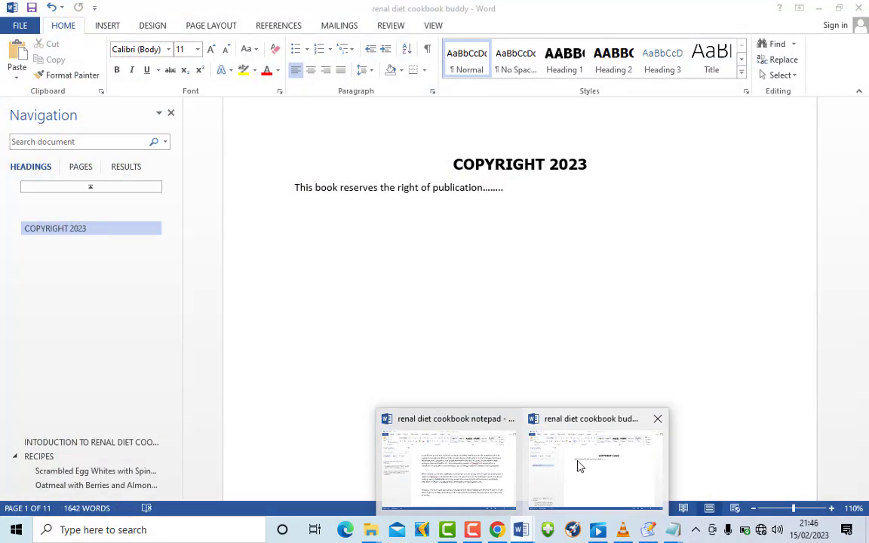
left_click(578, 466)
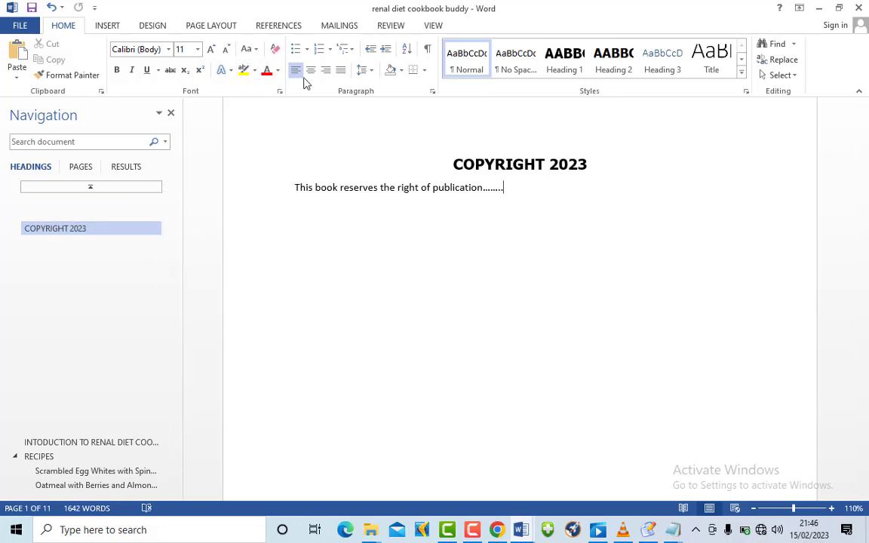
- Centre the COPYRIGHT 2023 heading together with the copyright sentence below it
left_click(456, 142, "shift")
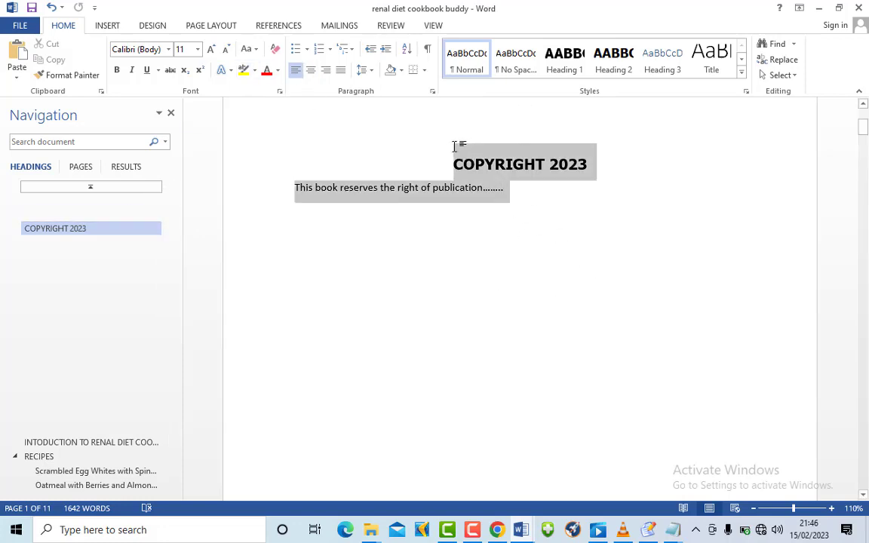
left_click(311, 70)
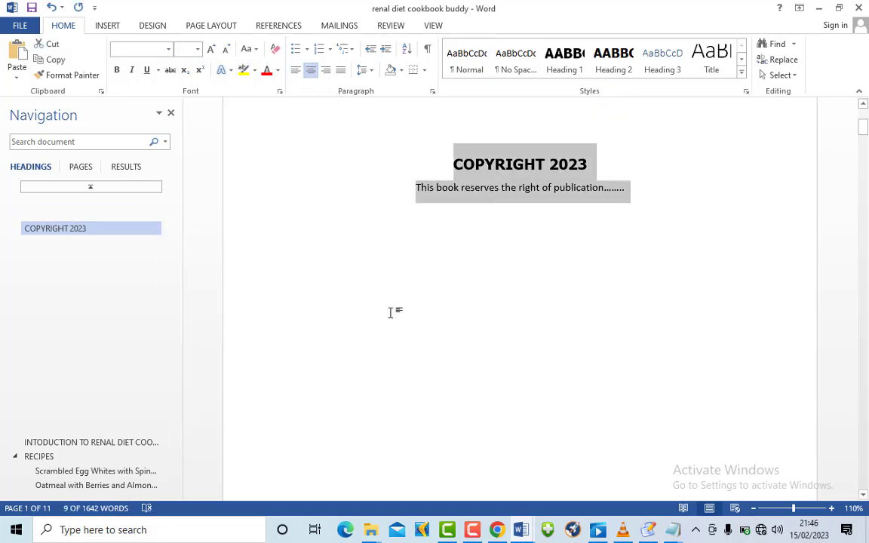
left_click(425, 278)
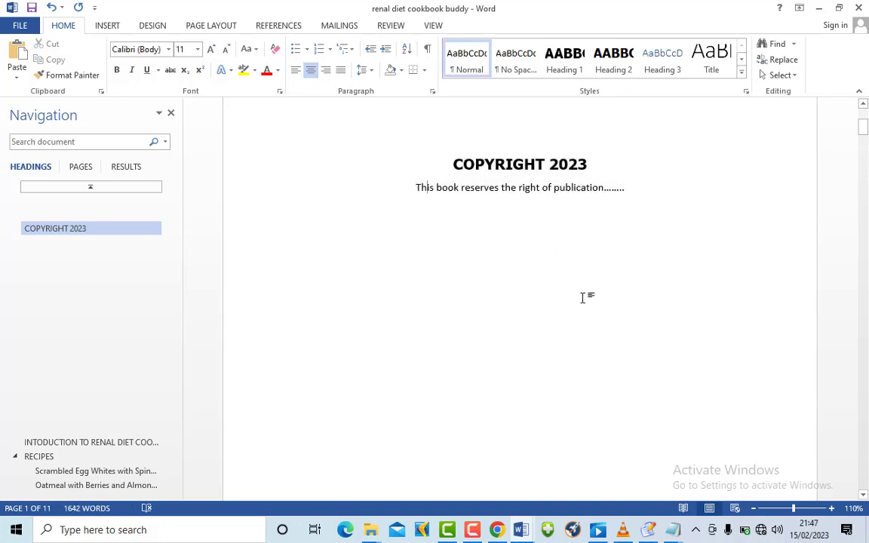
- Insert empty lines between the COOKBOOK title and the COPYRIGHT 2023 heading to push the copyright text onto the second page
scroll(513, 262, "up", 4)
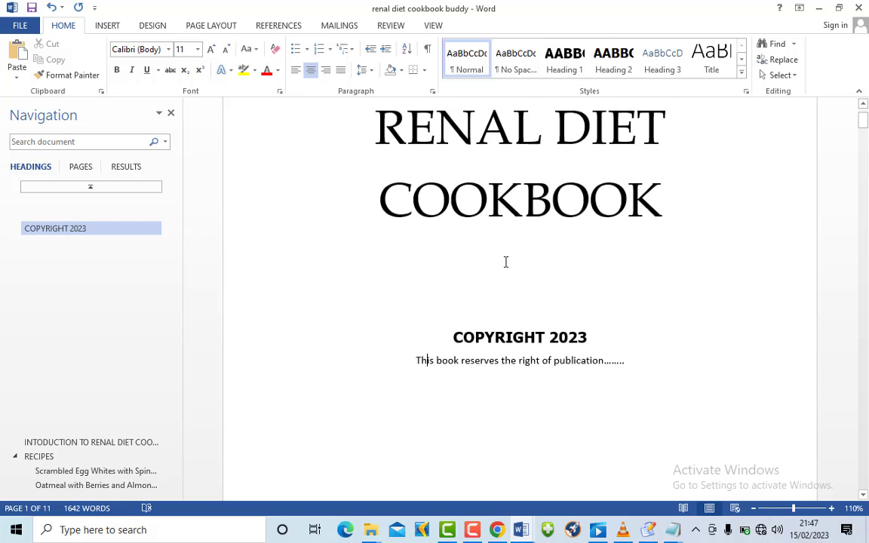
scroll(506, 262, "up", 2)
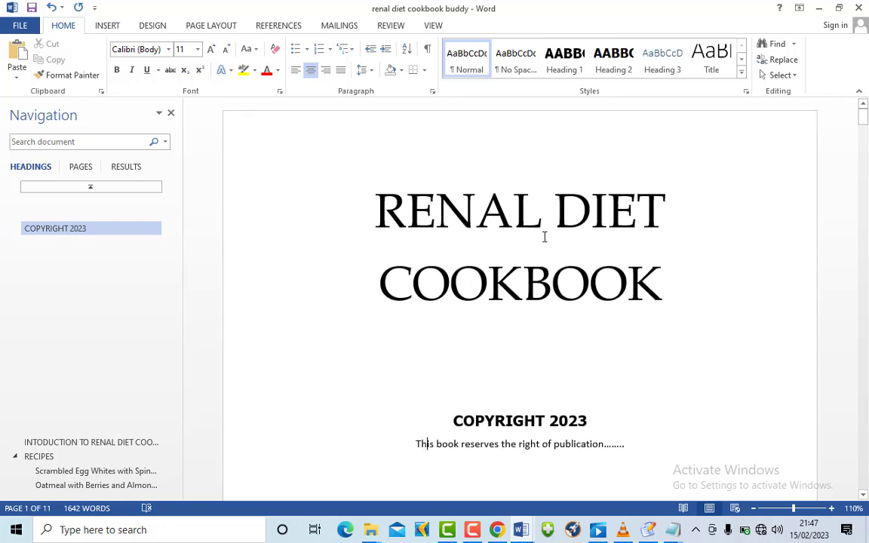
left_click(484, 382)
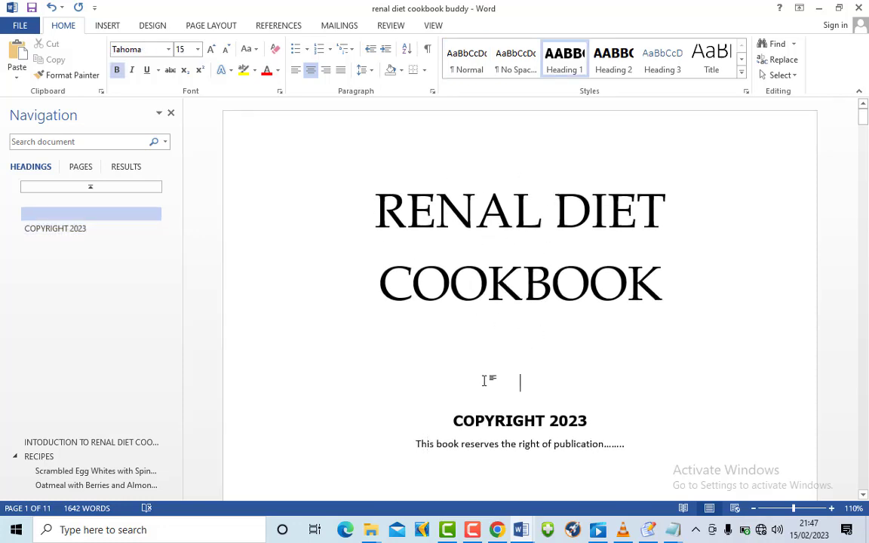
key("Return")
key("Return")
key("Return")
key("Return")
key("Return")
key("Return")
key("Return")
key("Return")
key("Return")
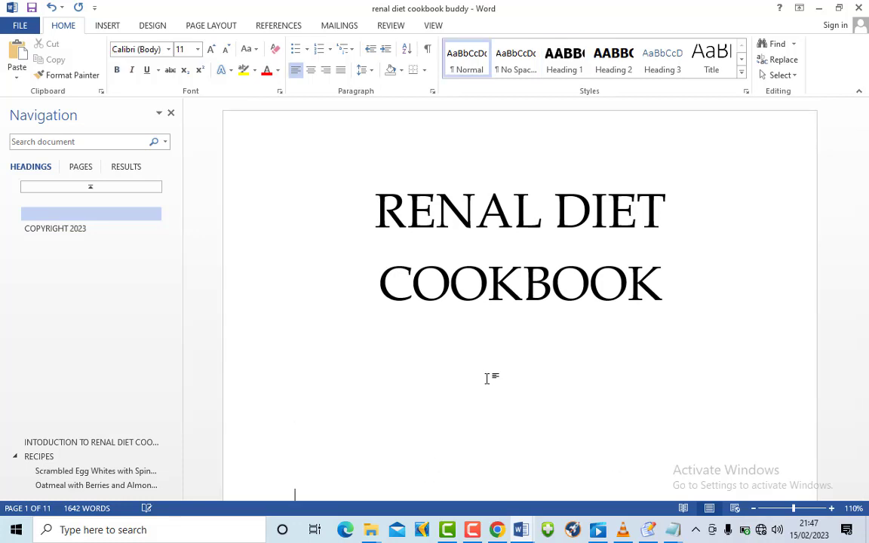
key("Return")
key("Return")
key("Return")
key("Return")
key("Return")
key("Return")
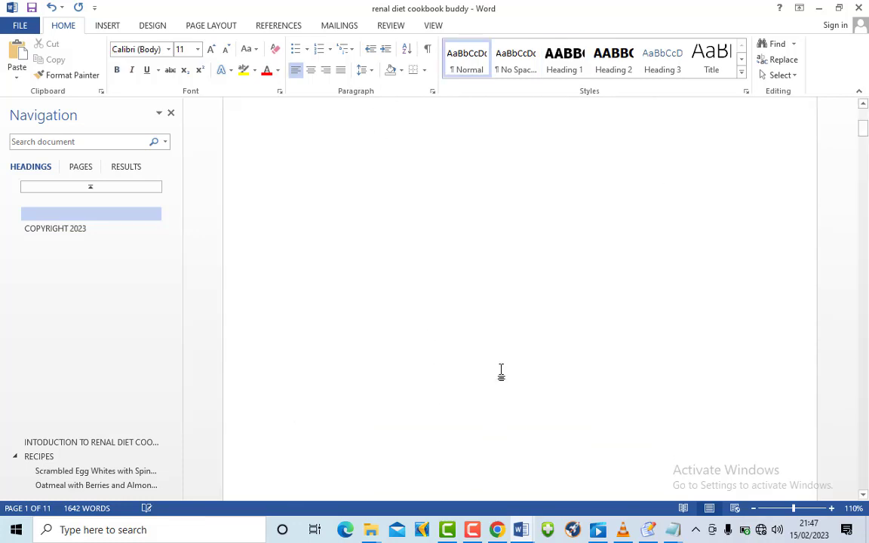
scroll(501, 372, "down", 3)
key("Return")
key("Return")
key("Return")
key("Return")
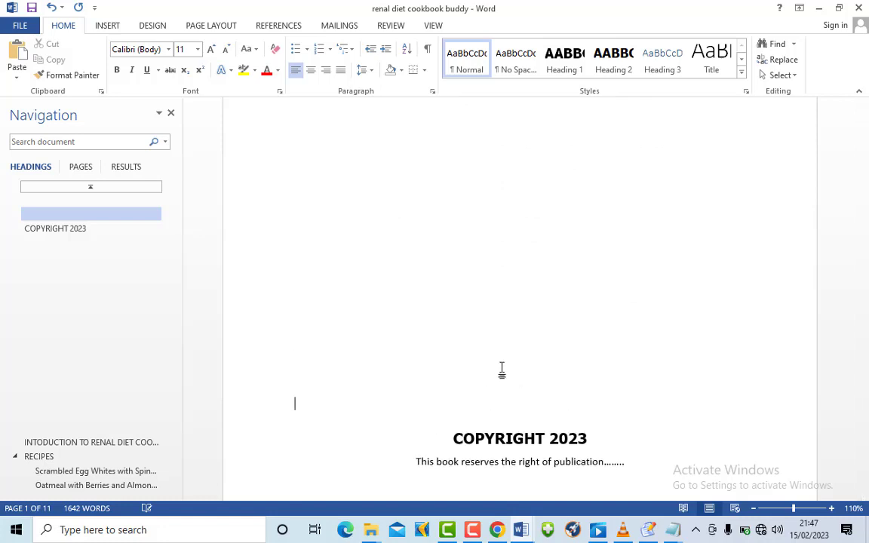
key("Return")
key("Return")
key("Return")
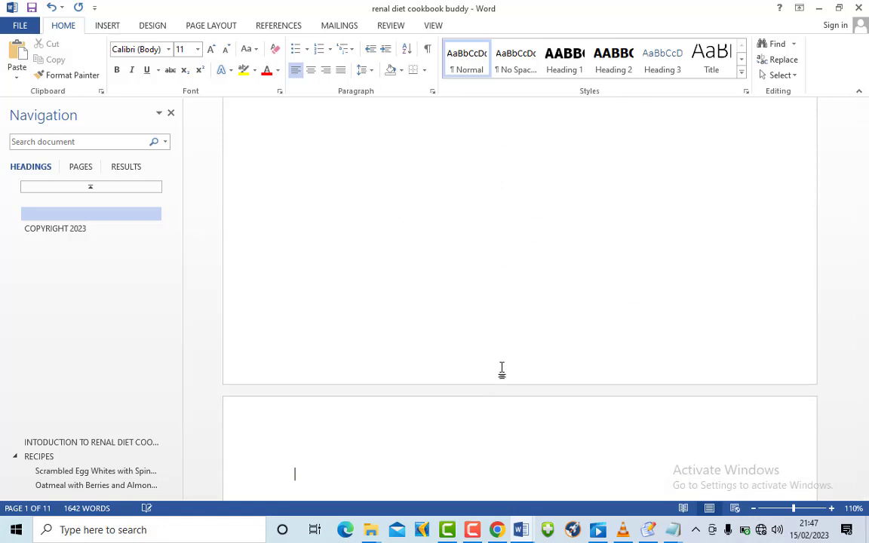
- Shift the COPYRIGHT 2023 heading and its sentence further down the second page with empty lines above the heading
scroll(560, 346, "up", 10)
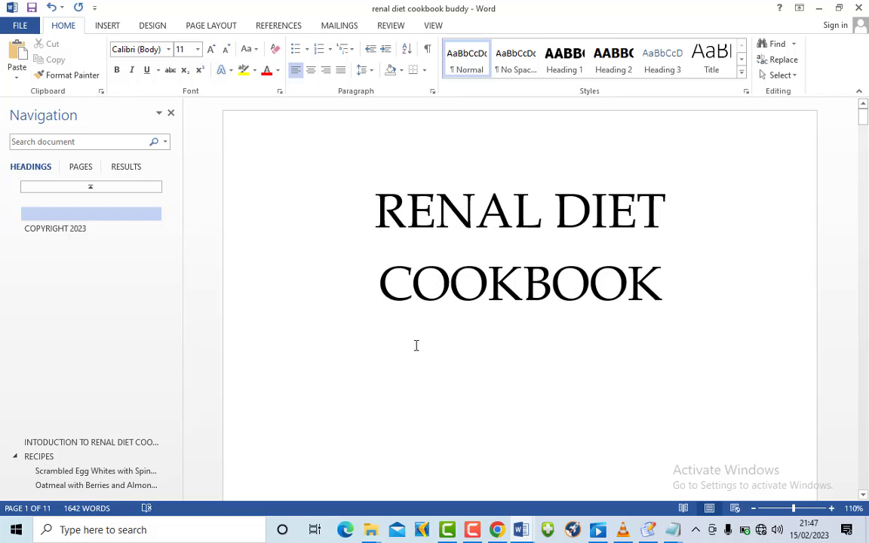
scroll(434, 364, "down", 3)
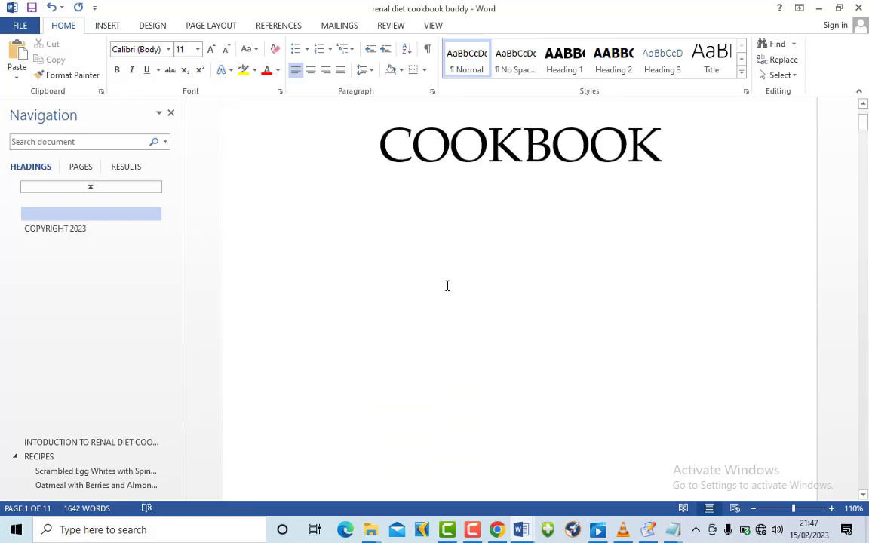
left_click(384, 252)
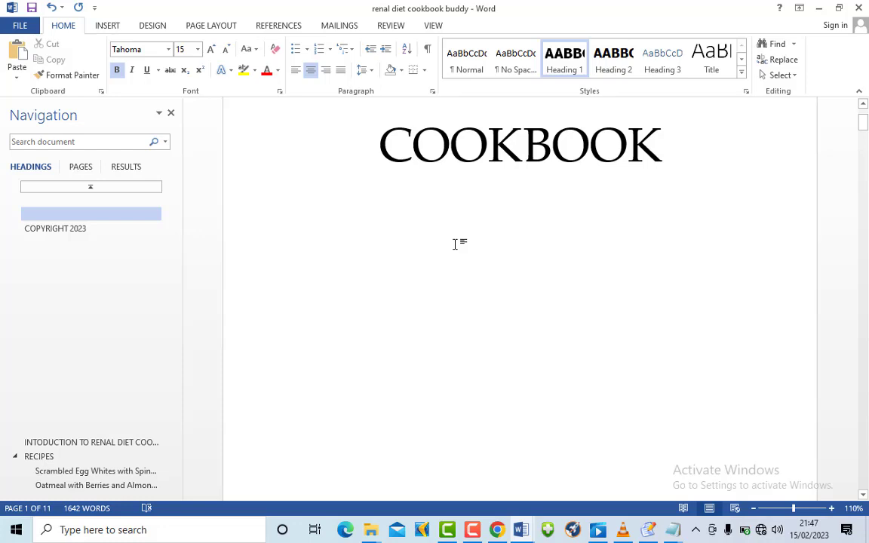
scroll(435, 307, "up", 3)
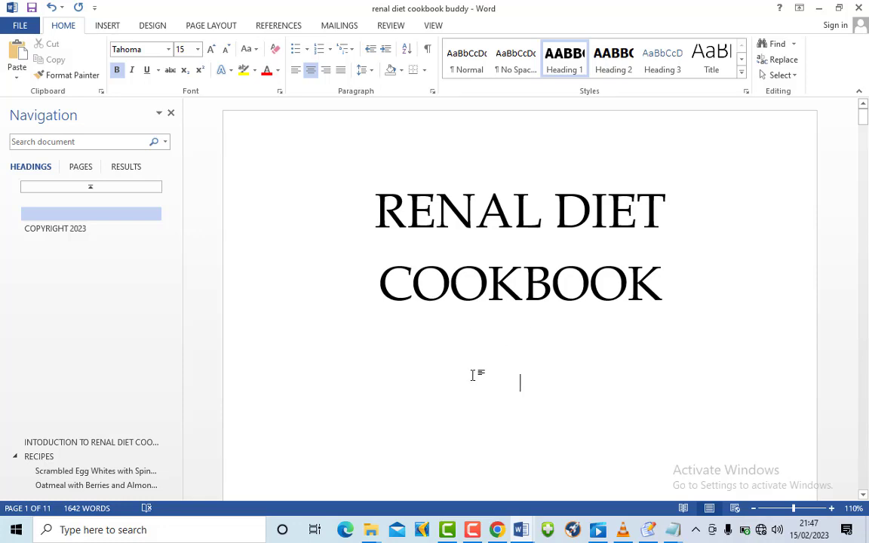
scroll(500, 417, "down", 1)
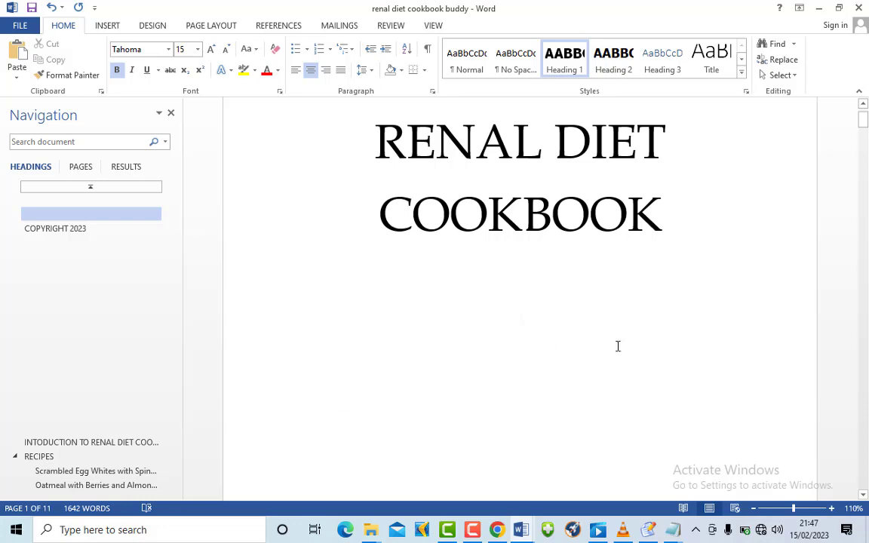
scroll(420, 383, "down", 10)
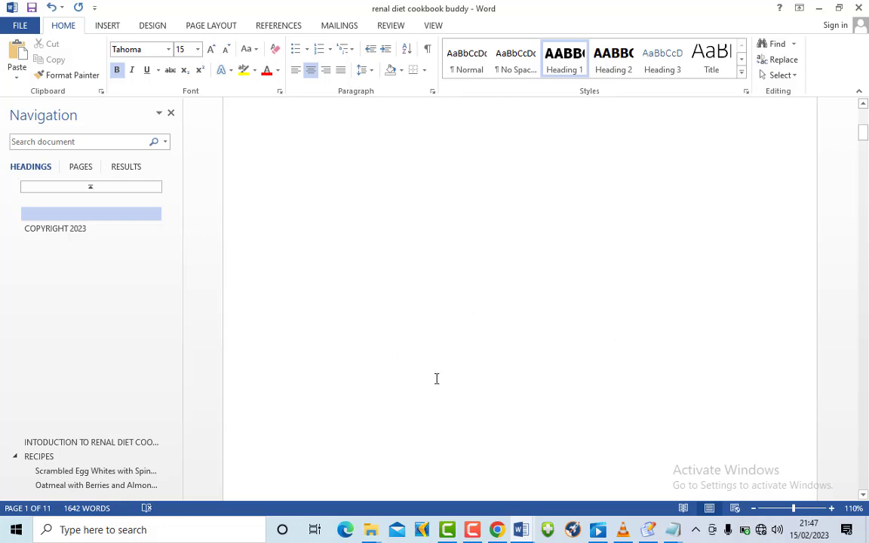
scroll(427, 367, "down", 2)
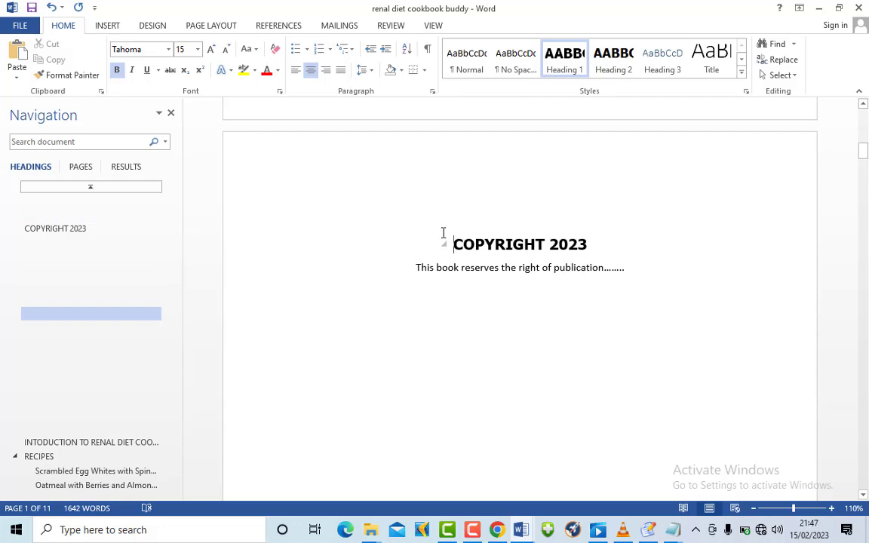
scroll(443, 232, "up", 4)
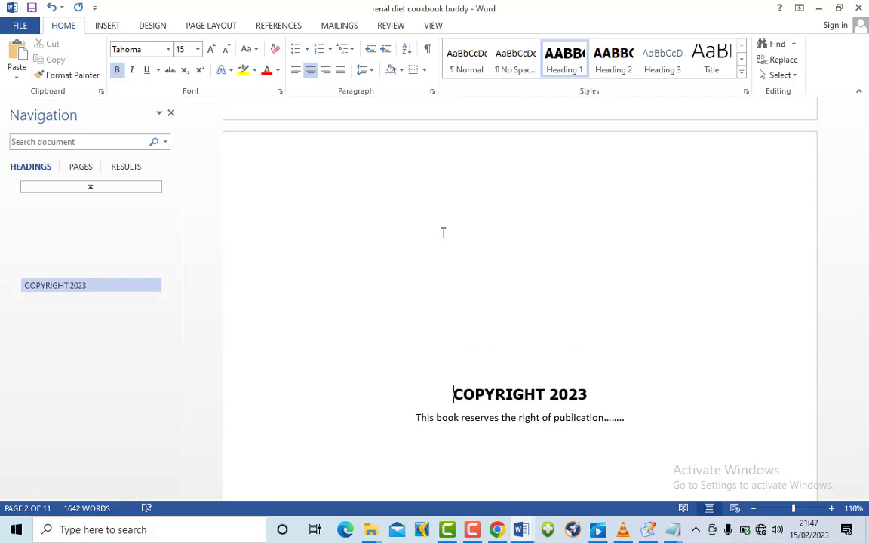
scroll(443, 232, "down", 1)
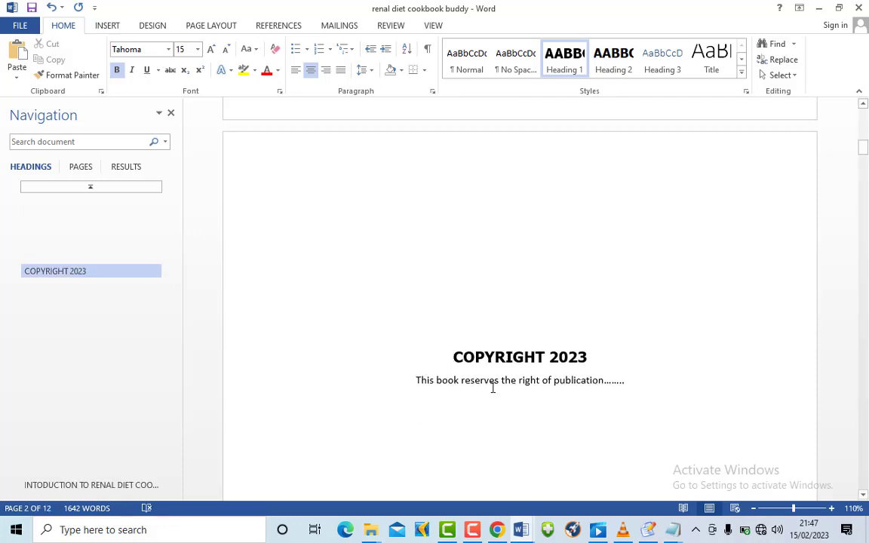
- Justify the empty line at the start of the blank area on the page before the introduction
scroll(491, 385, "down", 12)
scroll(484, 378, "down", 10)
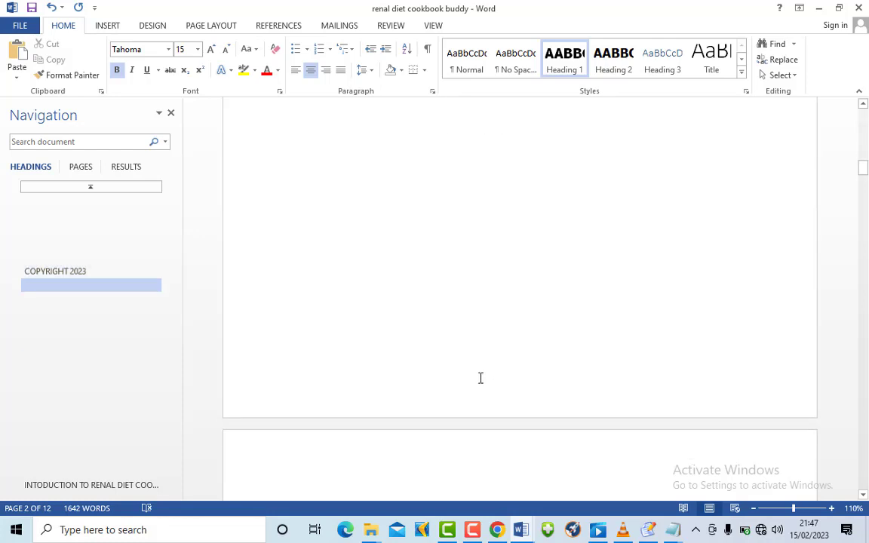
scroll(460, 385, "down", 15)
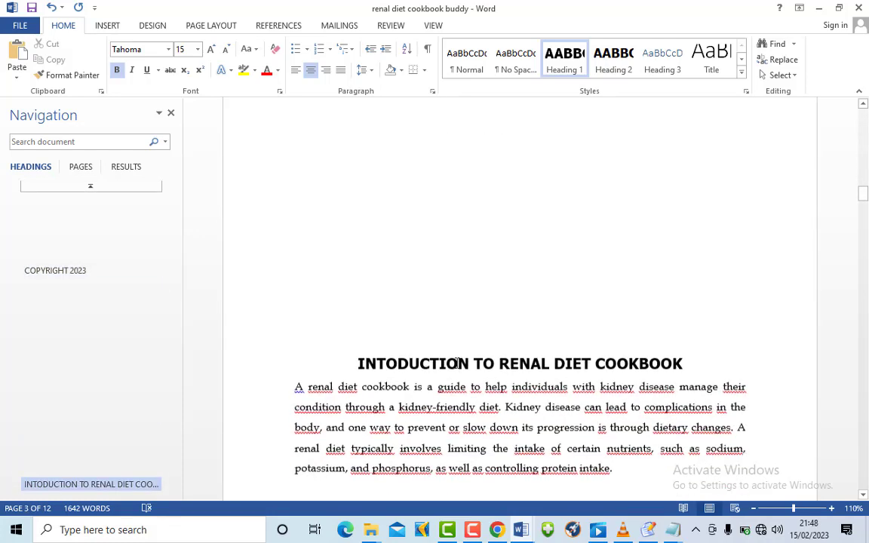
left_click(365, 265)
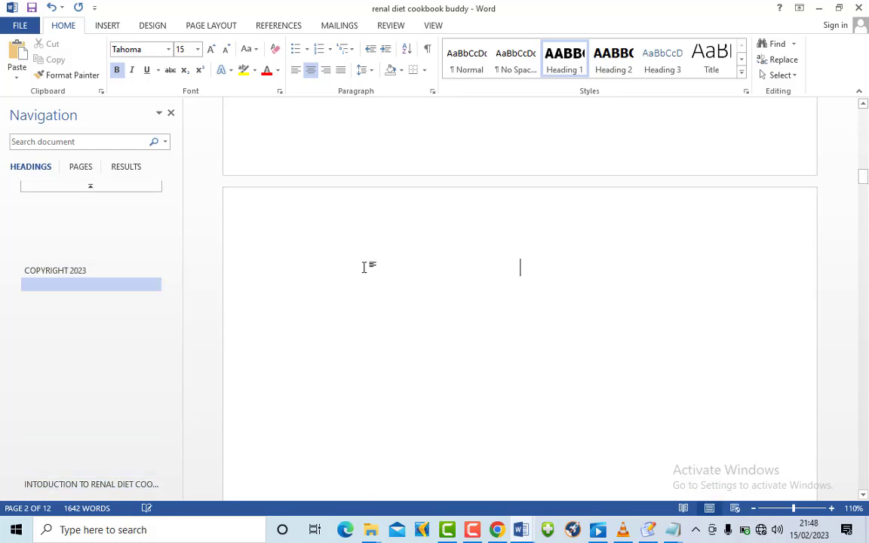
left_click(295, 71)
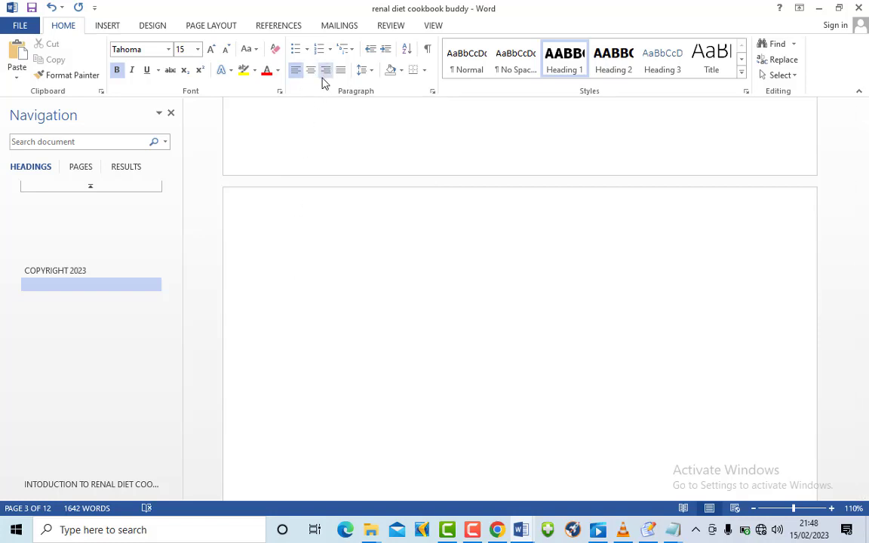
left_click(342, 70)
- Insert a built-in table of contents in the Automatic Table 2 style between the copyright text and the introduction
left_click(281, 26)
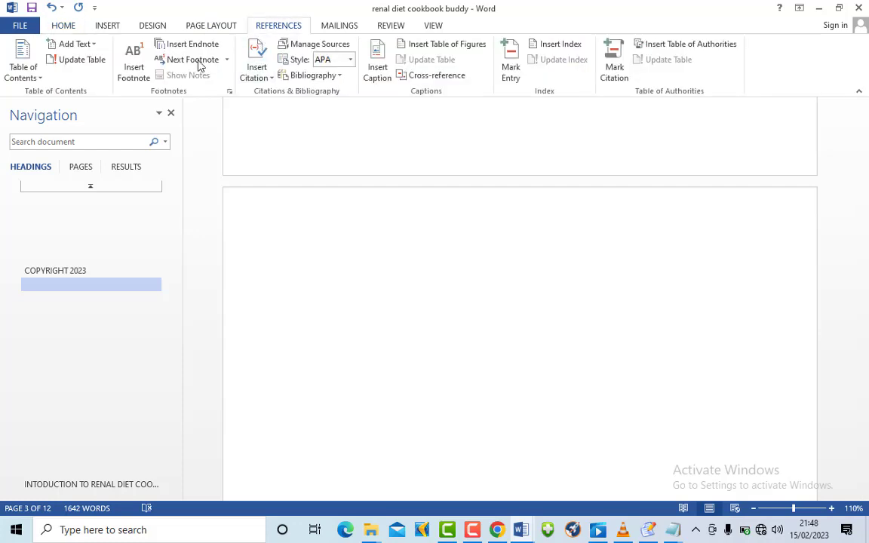
left_click(24, 67)
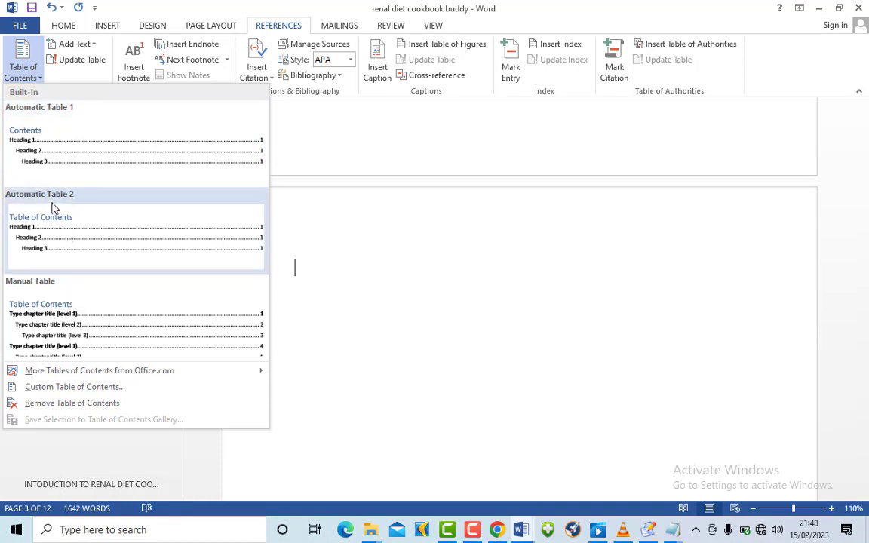
left_click(74, 219)
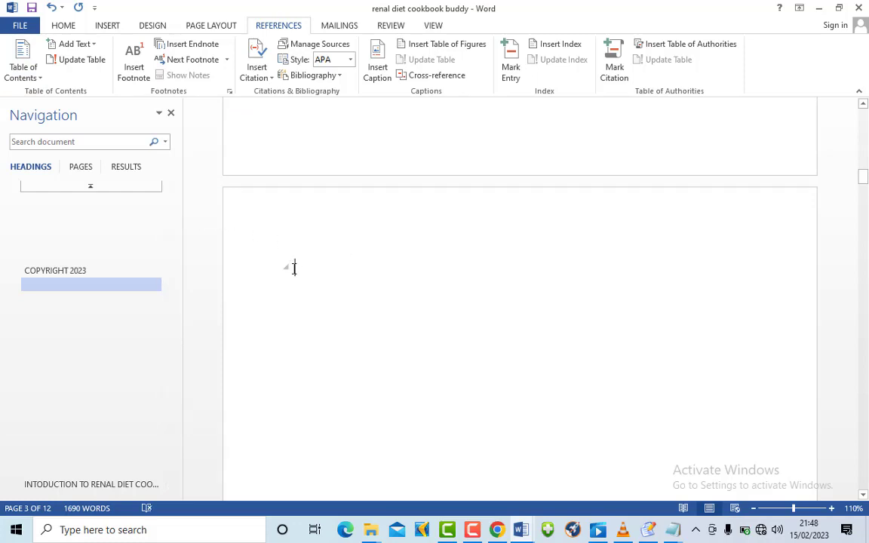
scroll(300, 267, "up", 5)
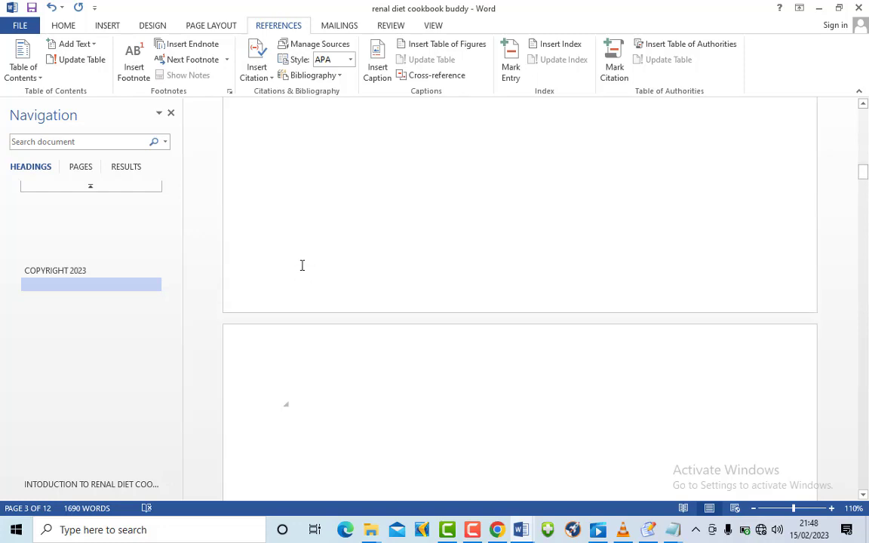
scroll(311, 259, "up", 3)
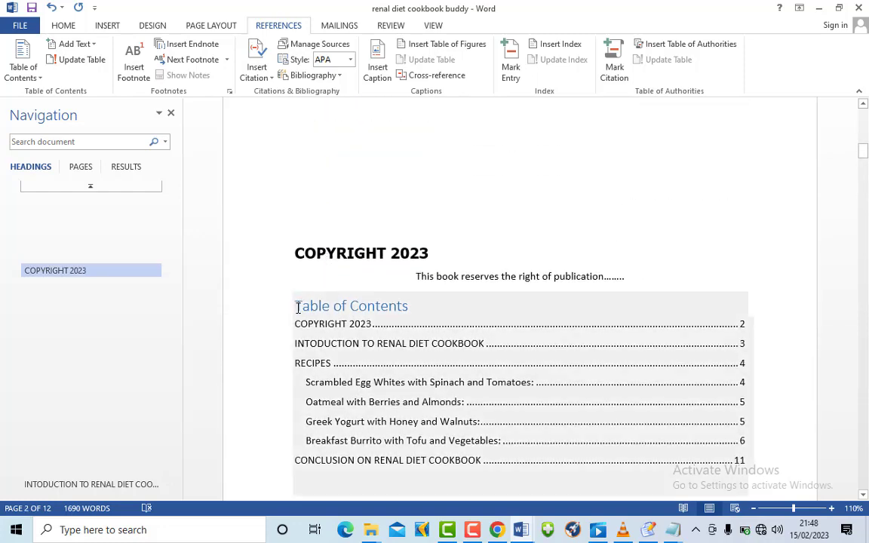
- Insert empty lines after the copyright sentence to push the table of contents onto the start of the third page
left_click(298, 307)
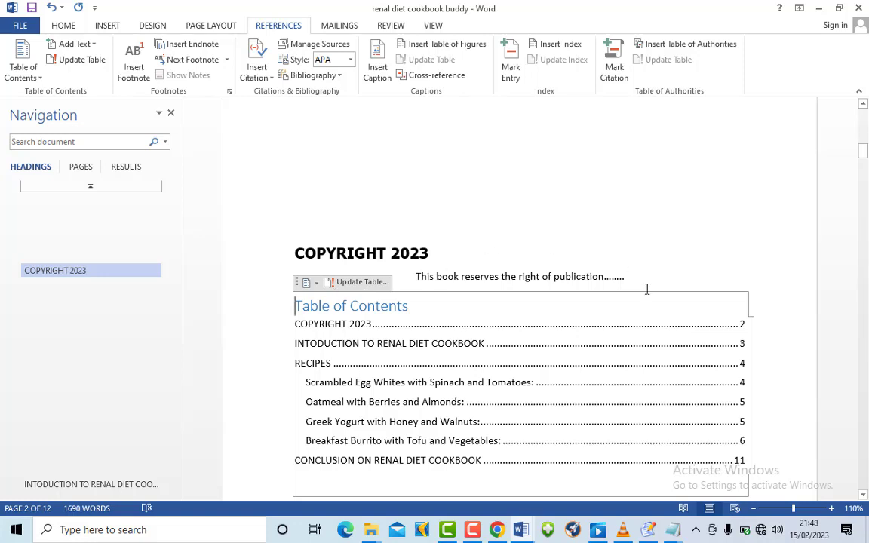
left_click(645, 281)
key("Return")
key("Return")
key("Return")
key("Return")
key("Return")
key("Return")
key("Return")
key("Return")
key("Return")
key("Return")
key("Return")
key("Return")
key("Return")
key("Return")
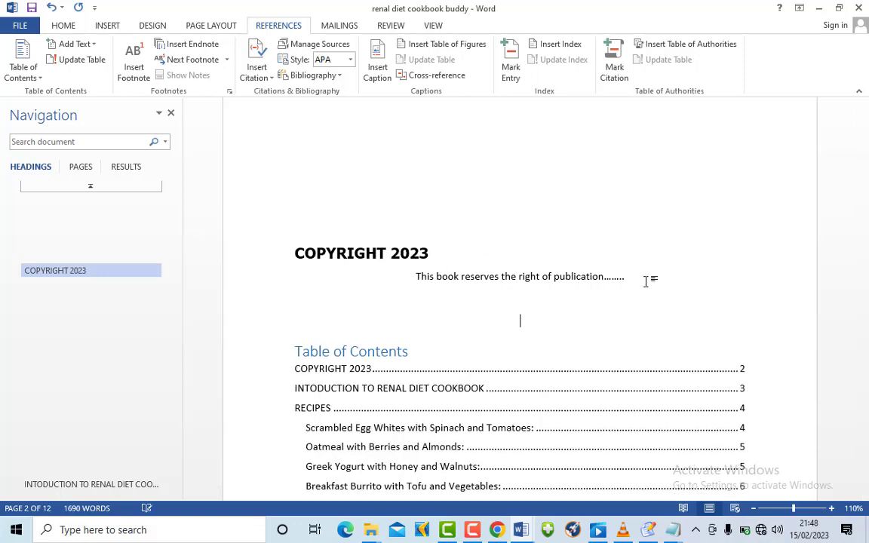
key("Return")
key("Return")
key("Return")
key("Return")
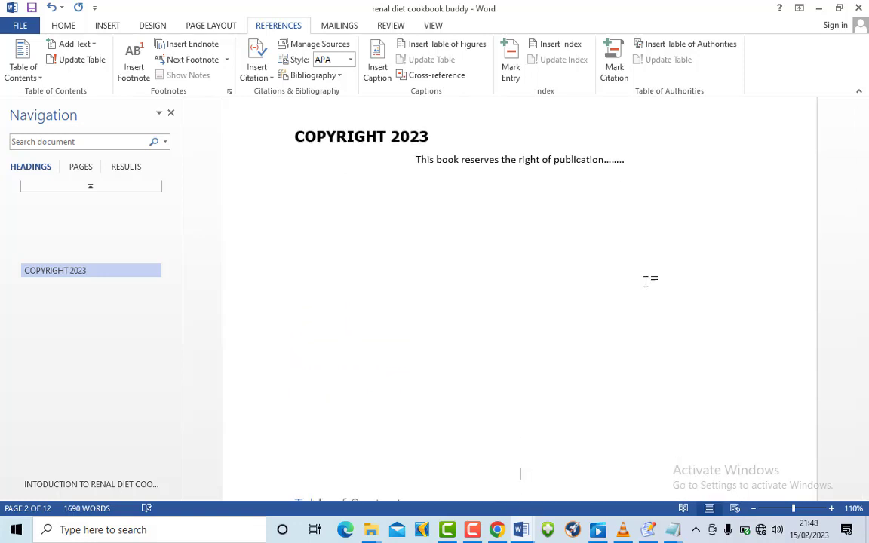
key("Return")
key("Return")
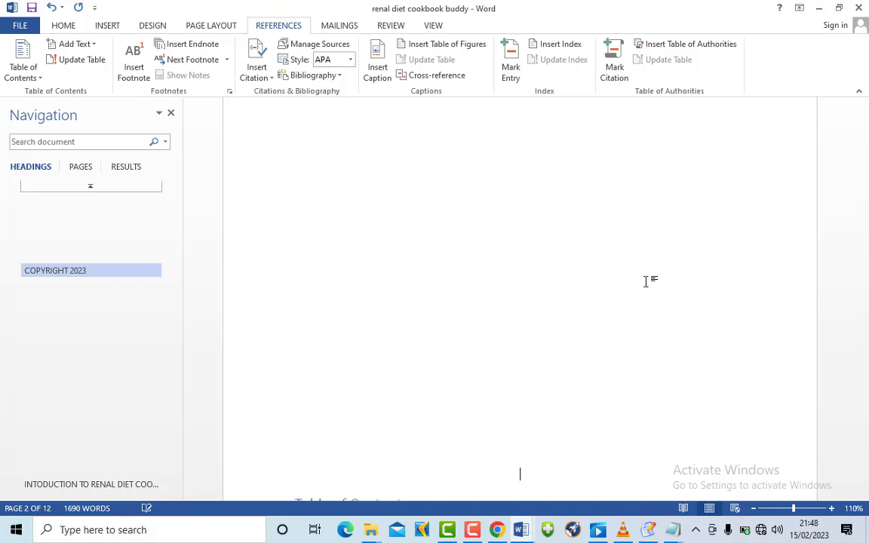
key("Return")
key("Return")
key("Return")
key("Return")
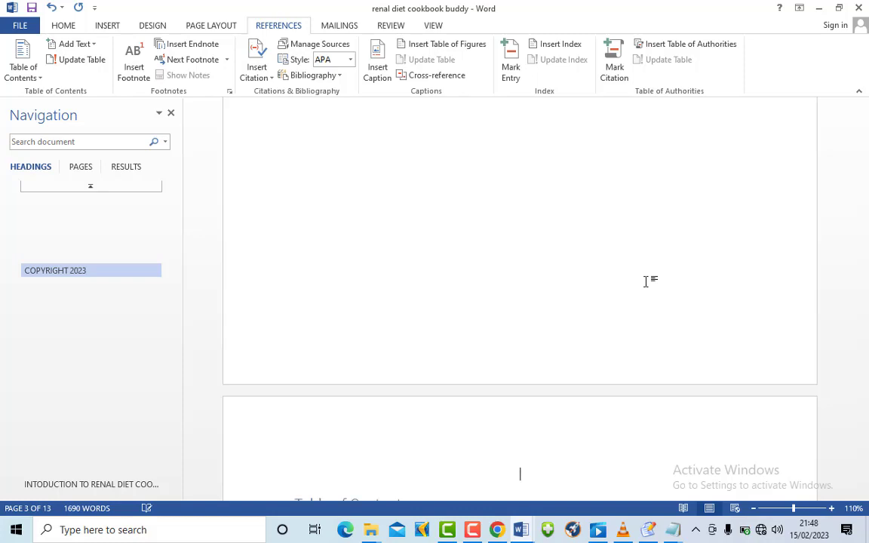
key("BackSpace")
scroll(518, 339, "down", 5)
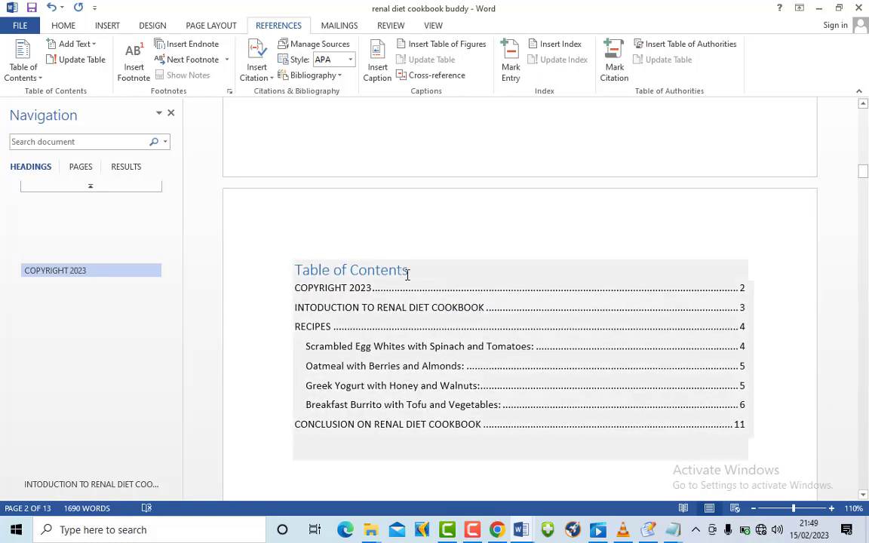
- Set the Table of Contents title's font colour to Automatic black and centre the title
left_click_drag(407, 275, 305, 270)
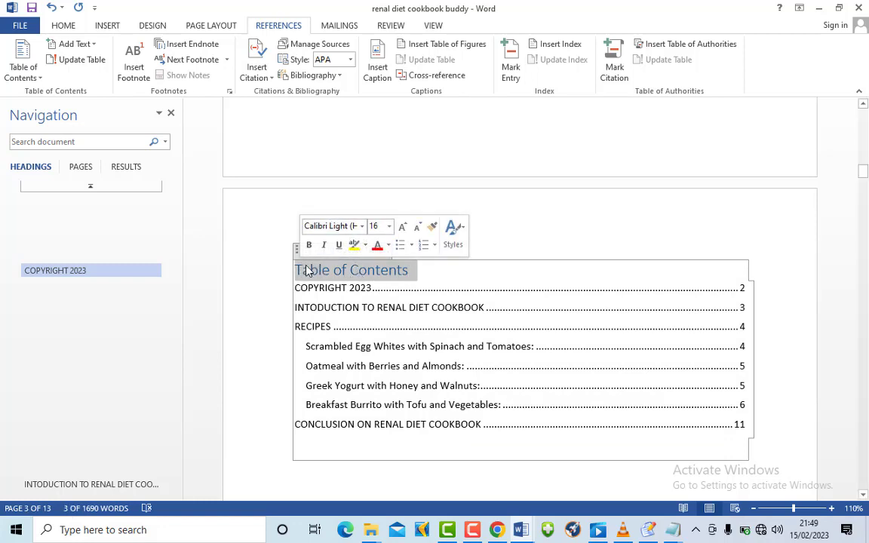
left_click(389, 246)
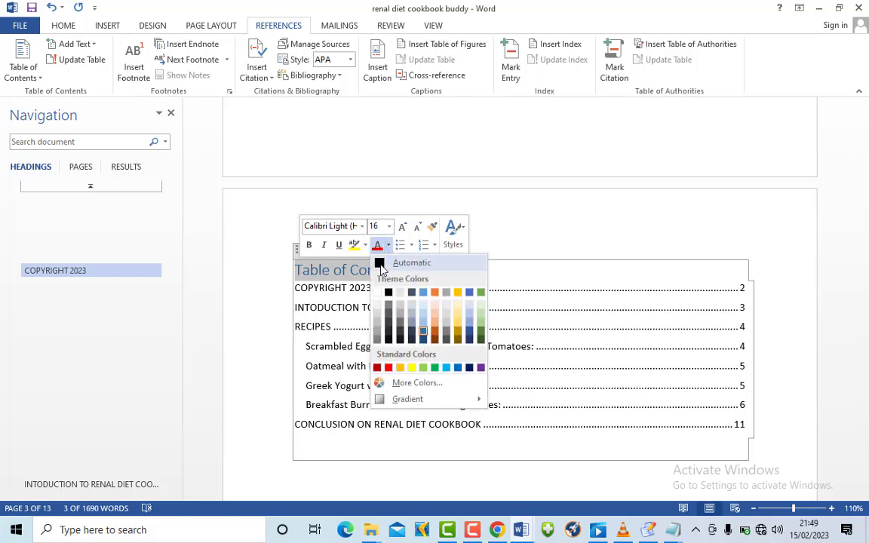
left_click(381, 268)
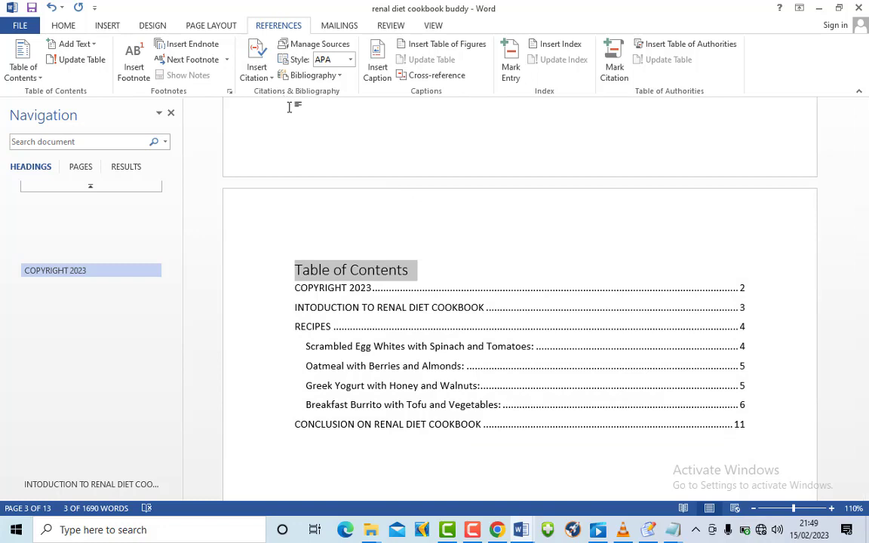
left_click(63, 25)
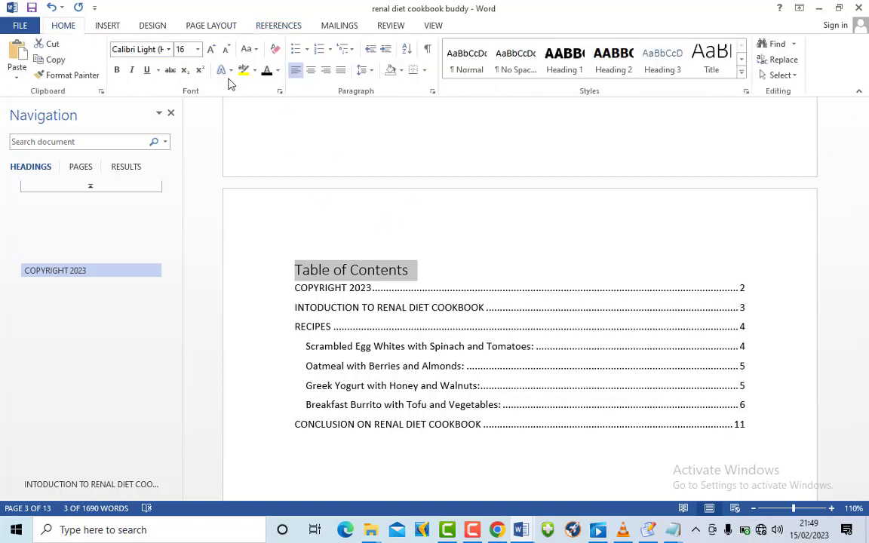
left_click(310, 70)
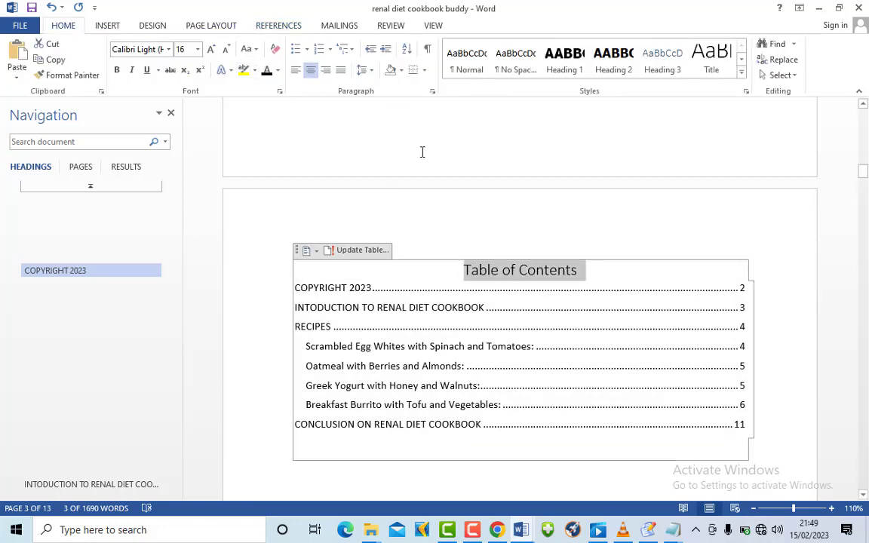
- Add an empty line between the Table of Contents title and its first entry
left_click(588, 273)
key("Return")
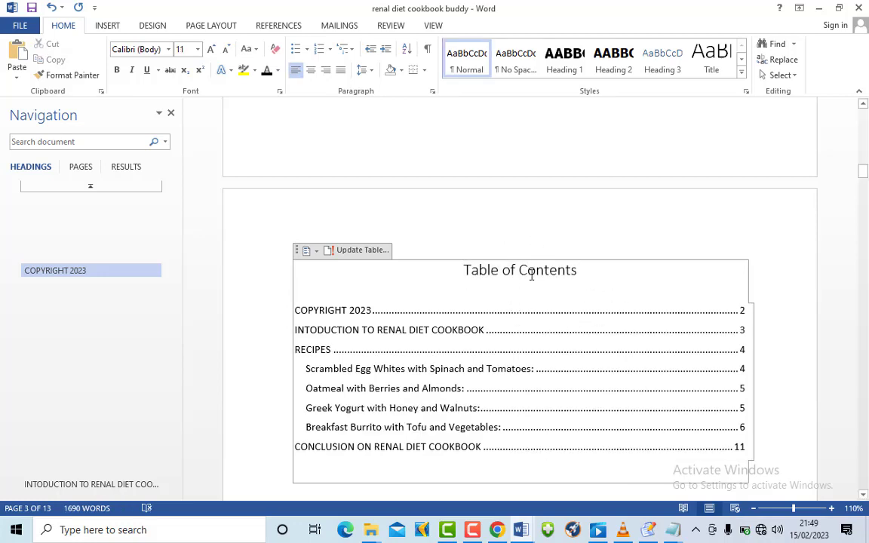
key("Down")
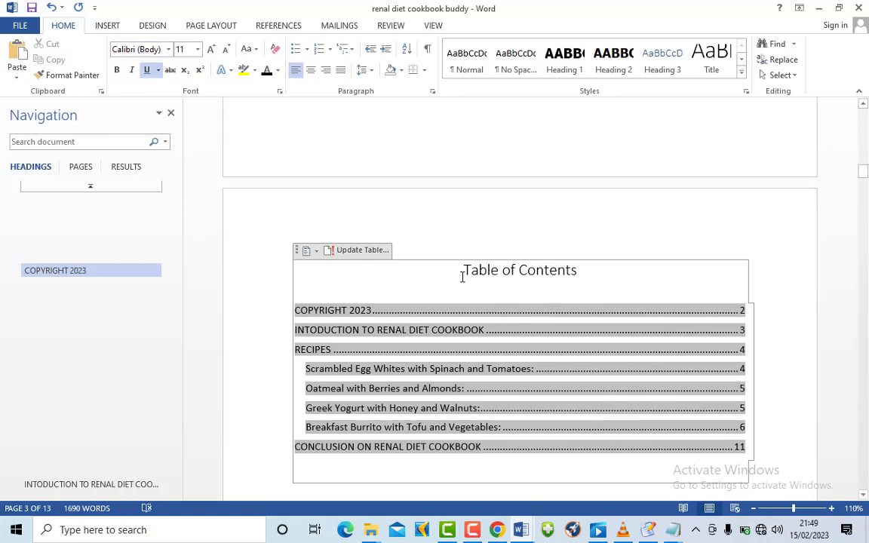
left_click(468, 269)
left_click(606, 410, "shift")
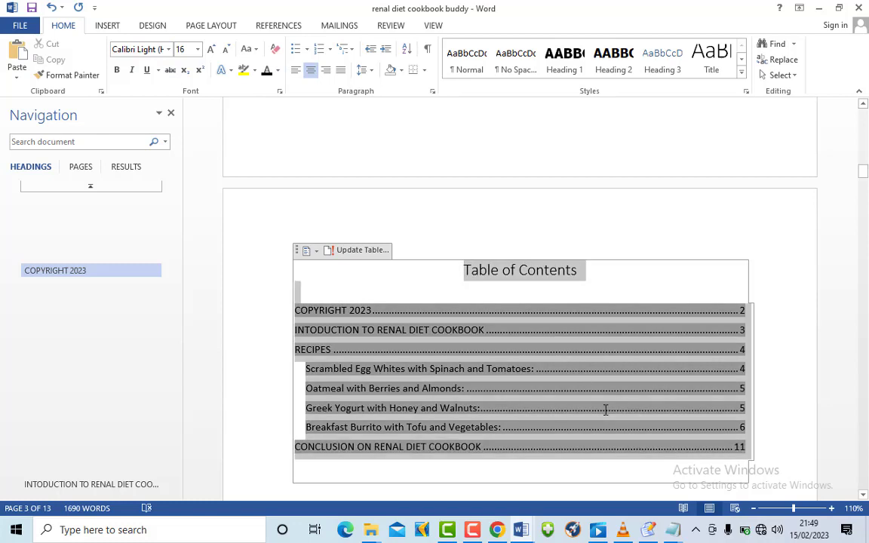
scroll(626, 425, "down", 3)
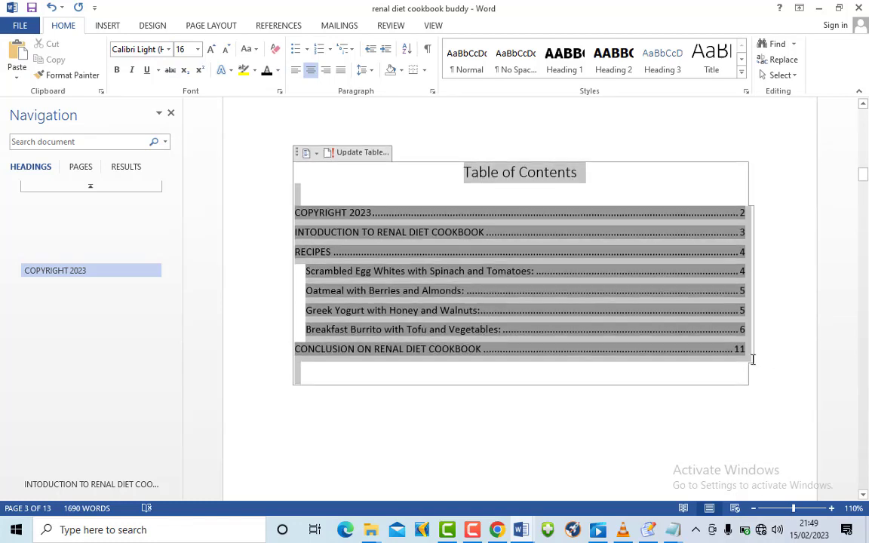
left_click(432, 137)
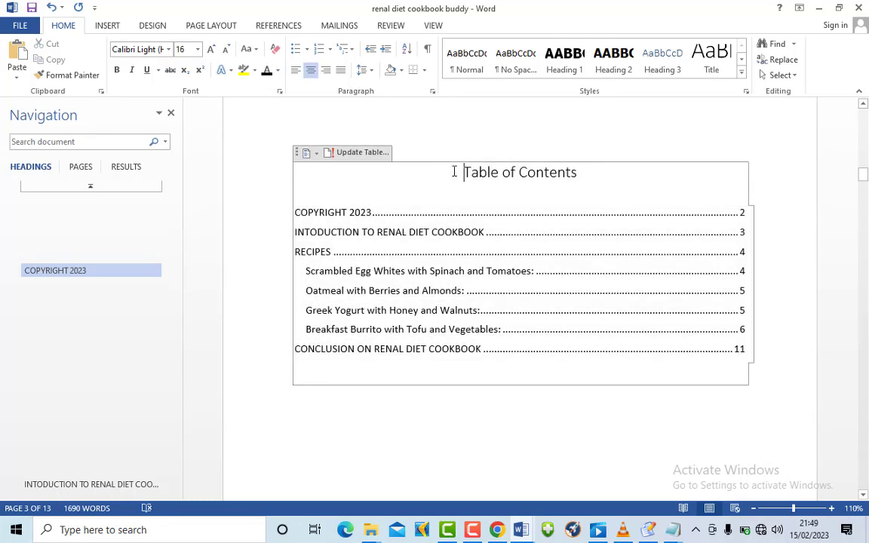
- Set the whole table of contents, including its title, to the Book Antiqua font at size 13
left_click_drag(461, 172, 648, 312)
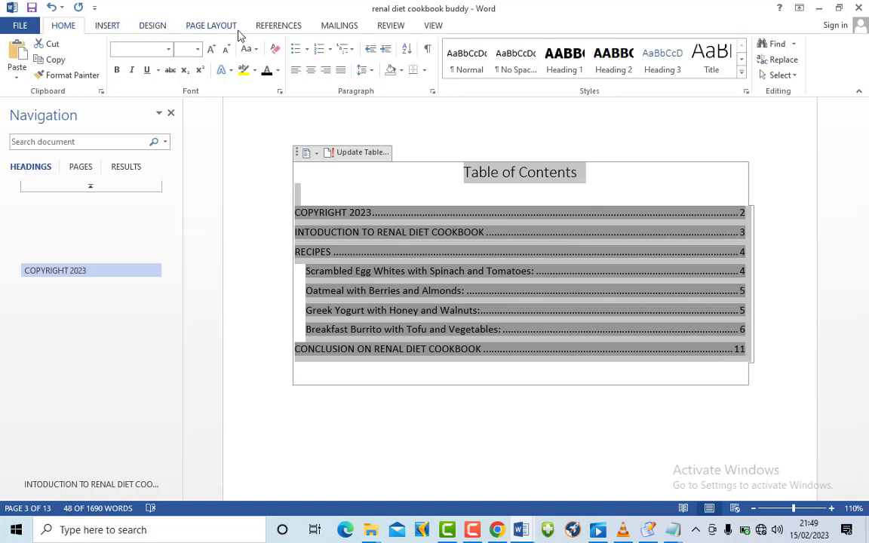
left_click(169, 49)
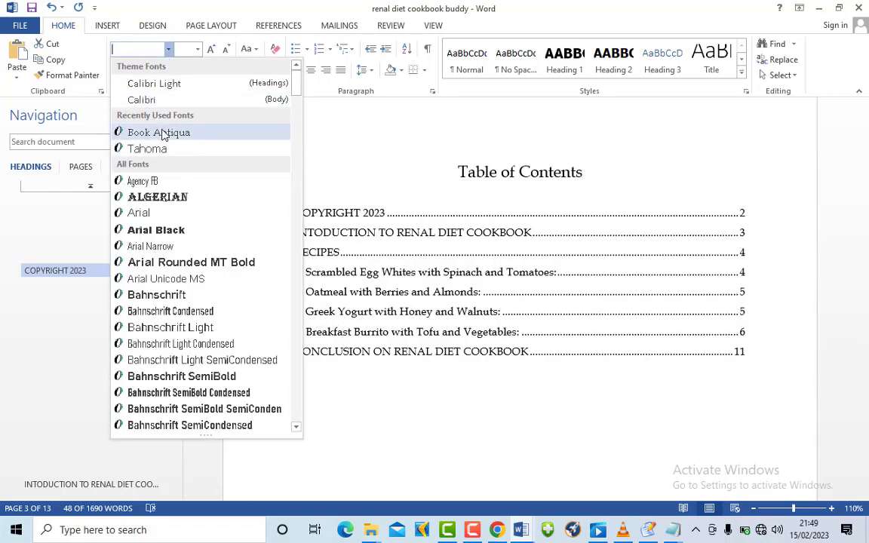
left_click(161, 133)
left_click(468, 241)
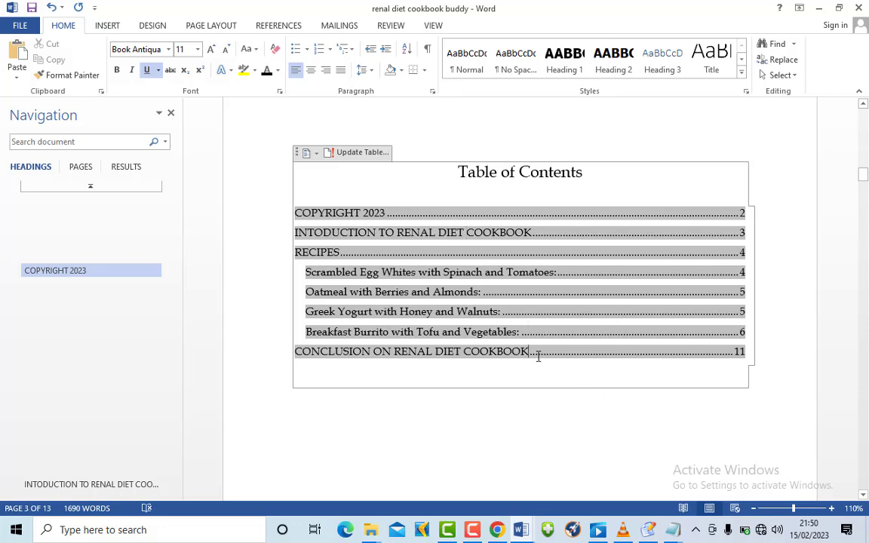
left_click_drag(466, 173, 653, 342)
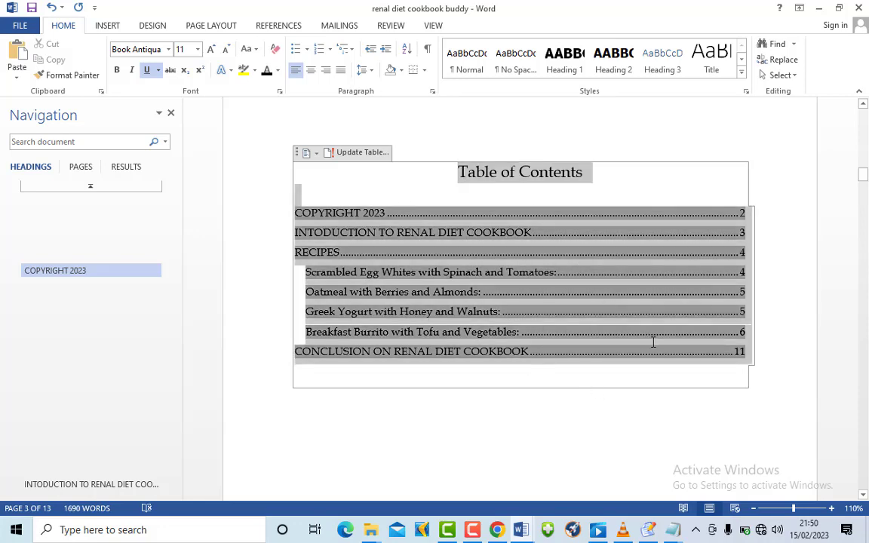
left_click(187, 53)
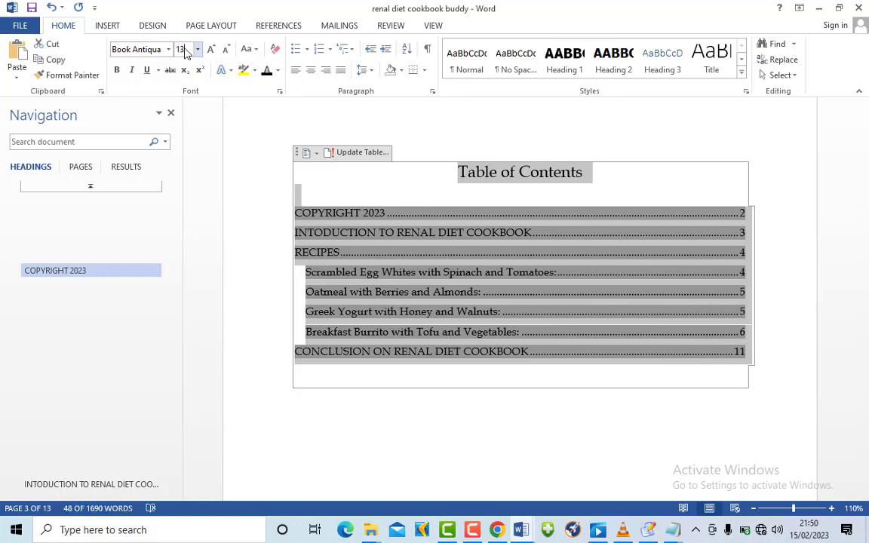
type("13")
key("Return")
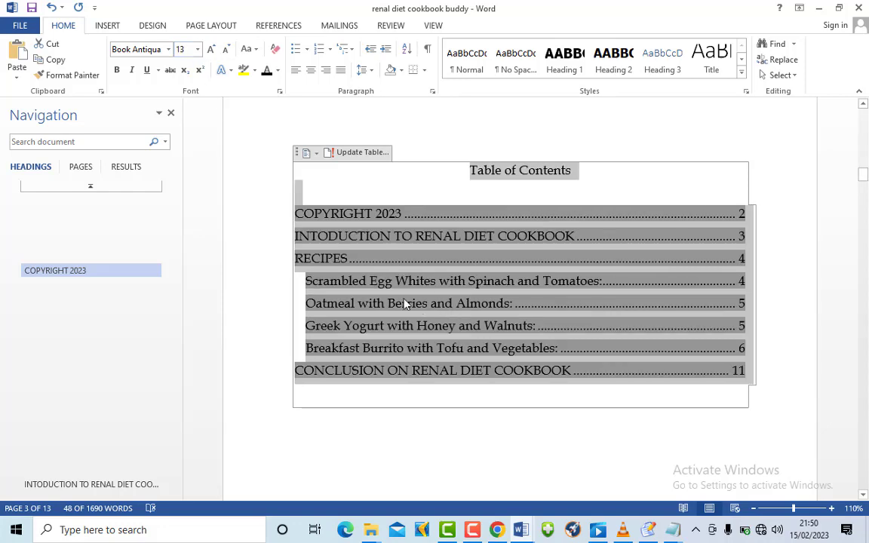
- Apply 1.15 line spacing to the whole table of contents
left_click(365, 70)
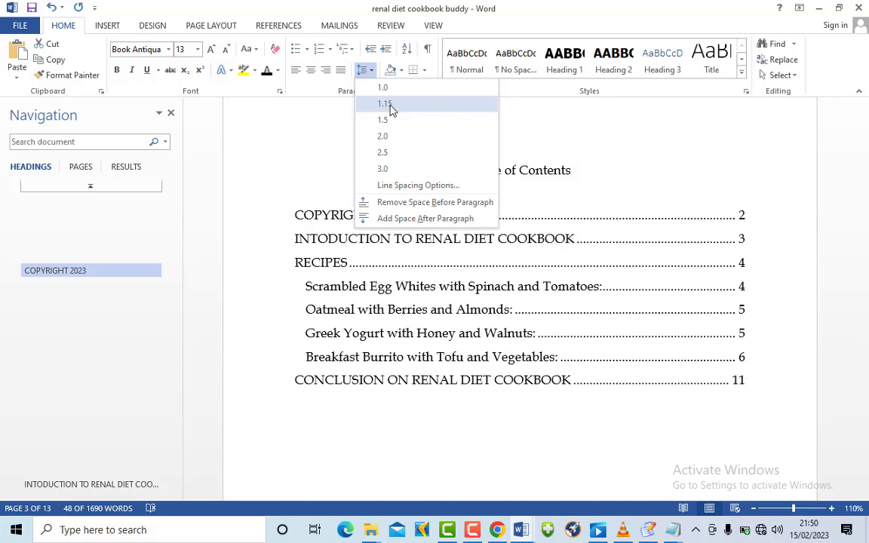
left_click(391, 110)
left_click(467, 357)
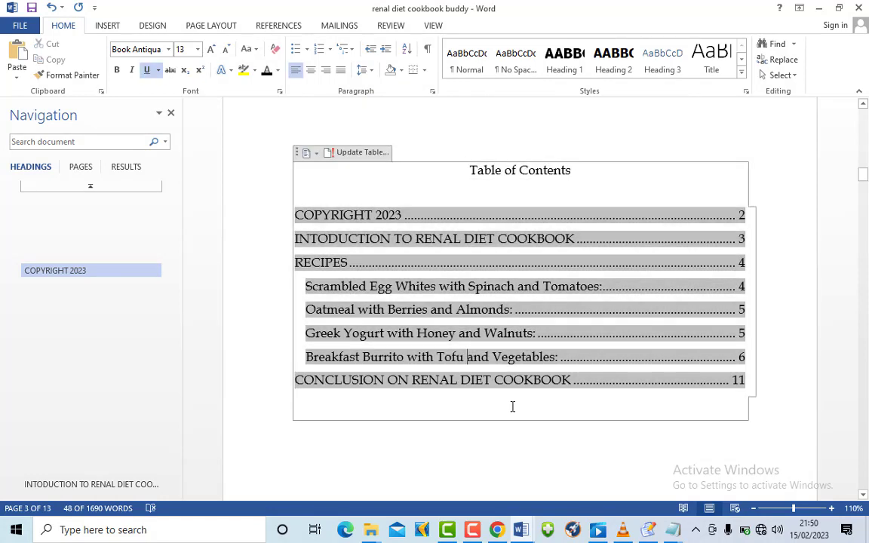
left_click(517, 469)
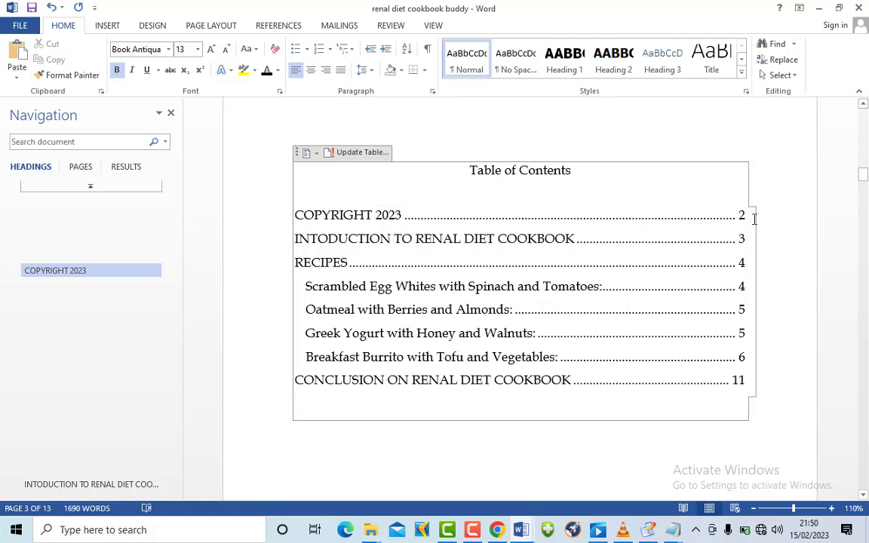
- Change the COPYRIGHT 2023 heading on the copyright page to the Normal style and centre it
scroll(714, 226, "up", 3)
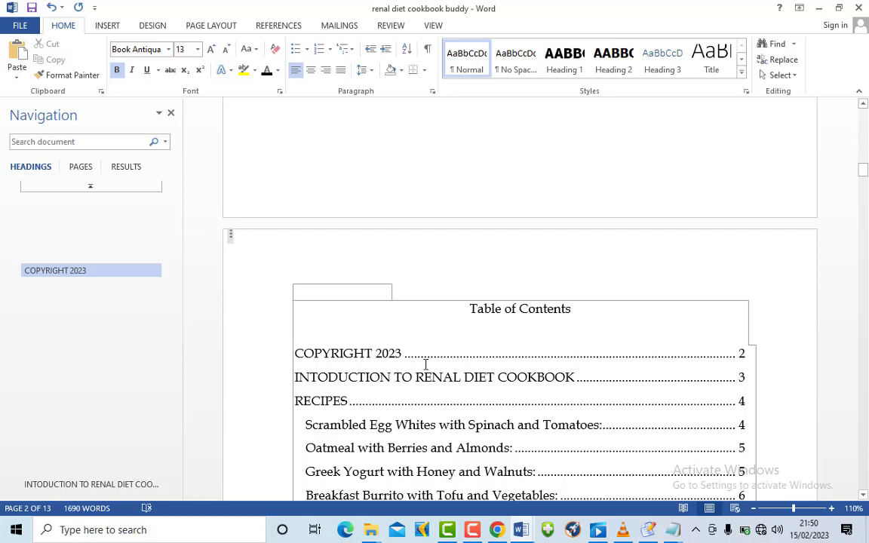
scroll(426, 365, "up", 15)
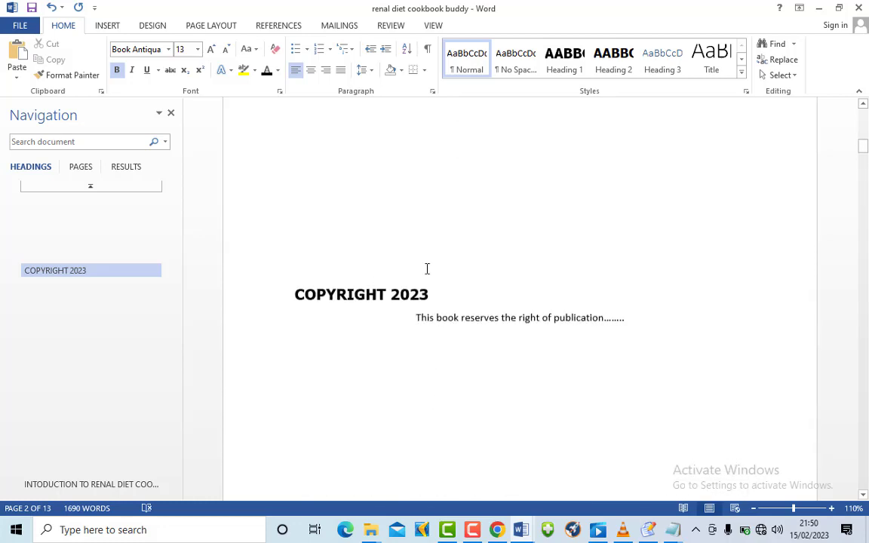
left_click(410, 295)
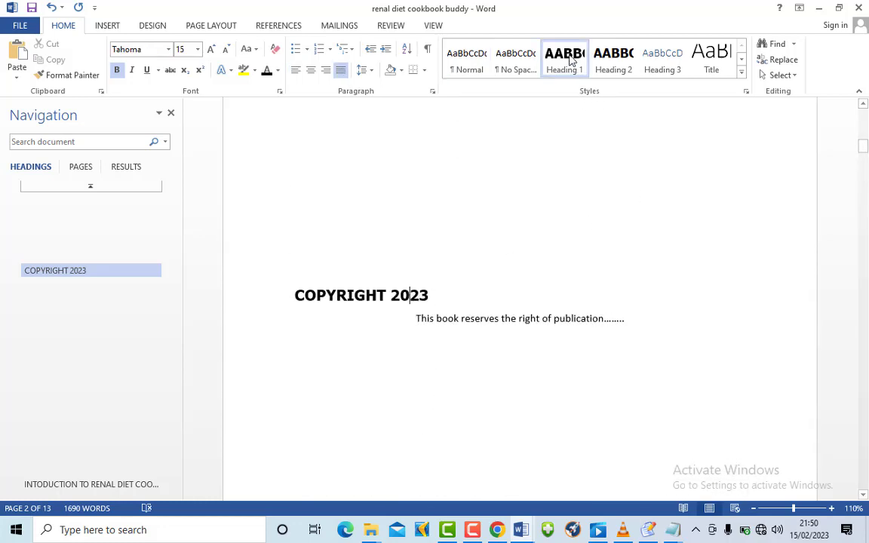
left_click(465, 68)
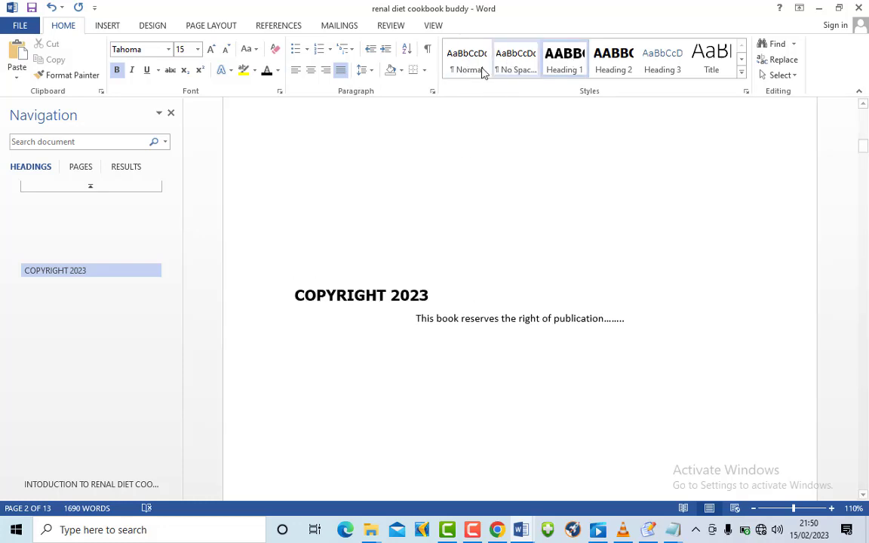
left_click(477, 70)
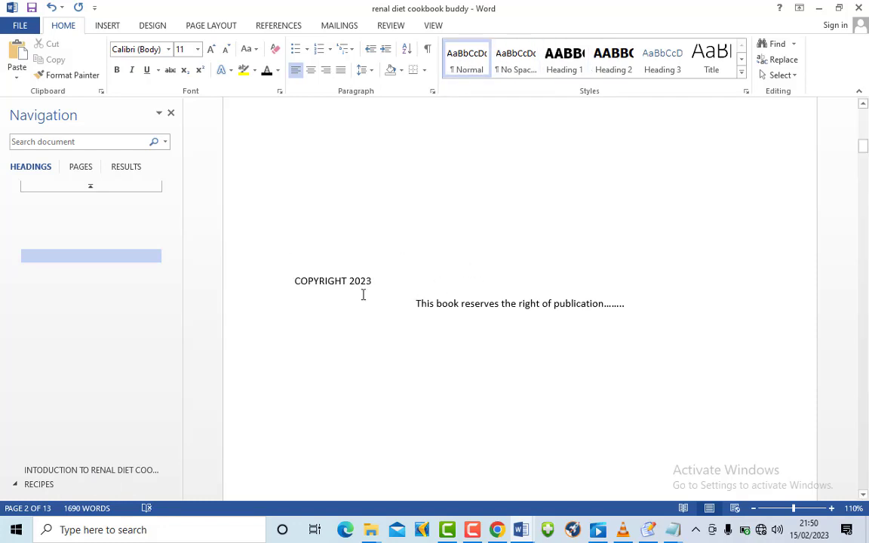
left_click_drag(409, 285, 298, 279)
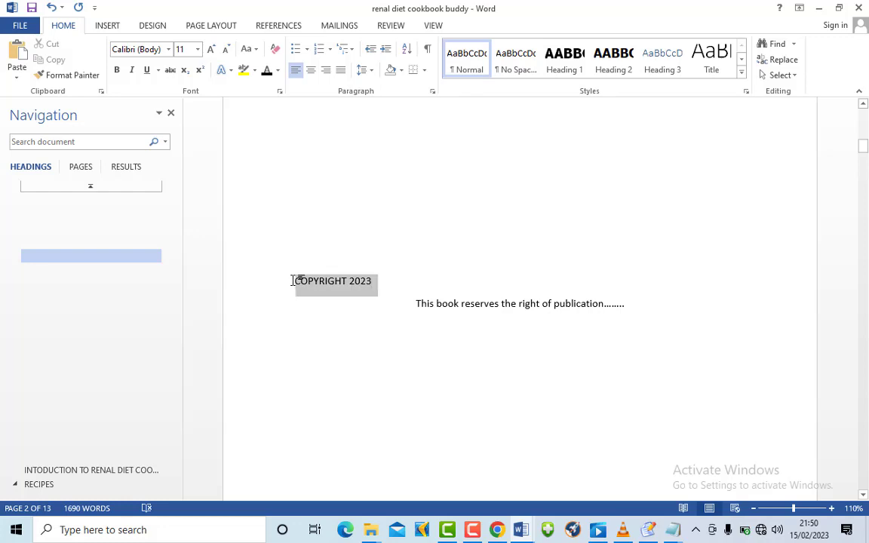
left_click(312, 70)
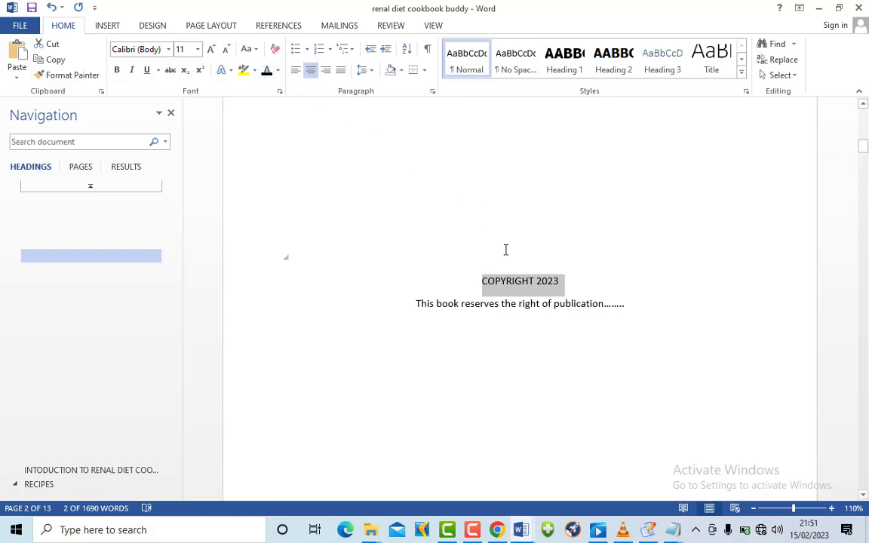
left_click(611, 323)
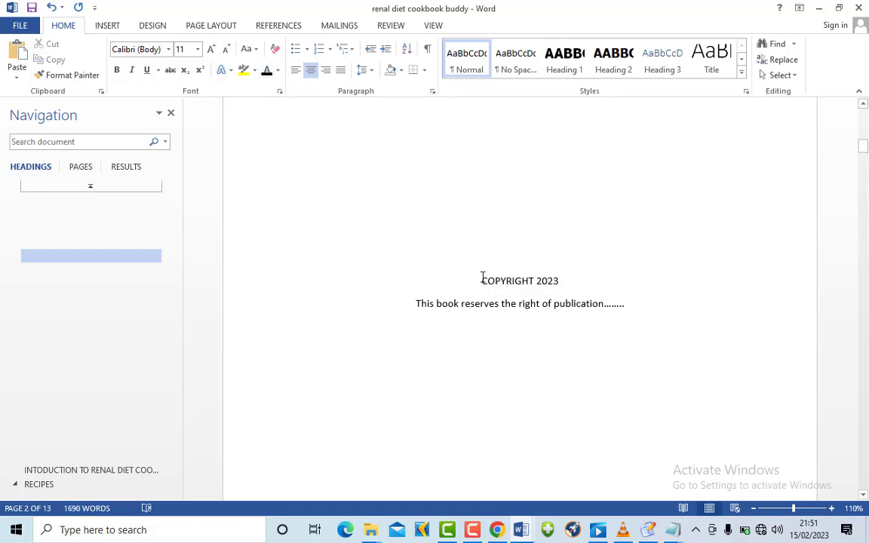
- Set the COPYRIGHT 2023 line and the sentence below it to Book Antiqua at size 13
left_click_drag(482, 279, 648, 304)
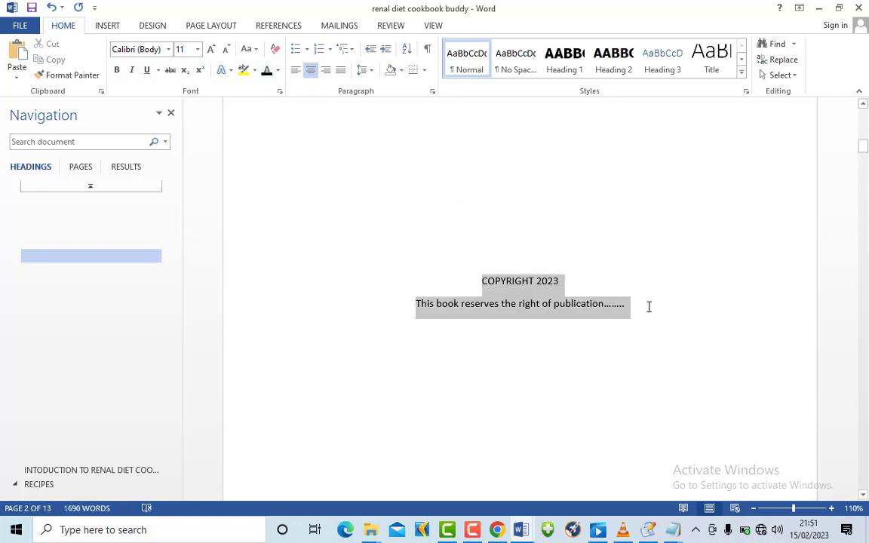
left_click(172, 50)
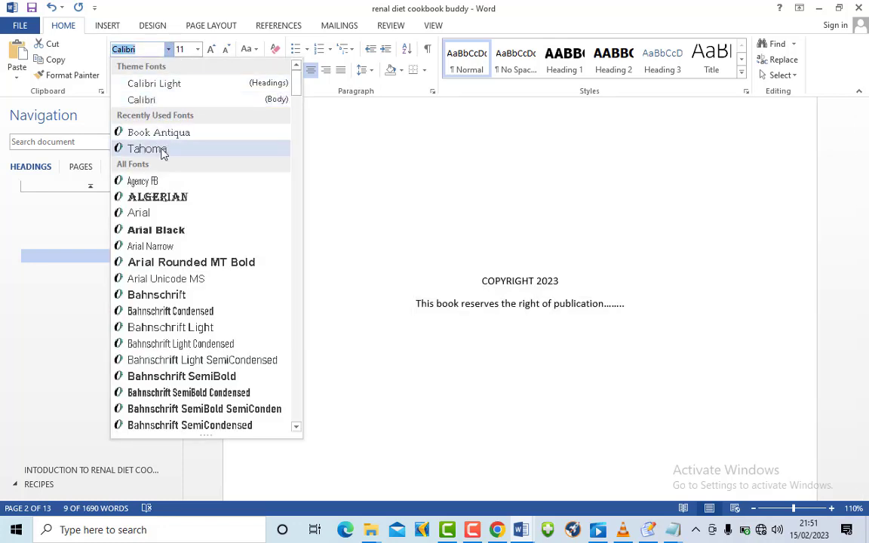
left_click(163, 132)
left_click(197, 50)
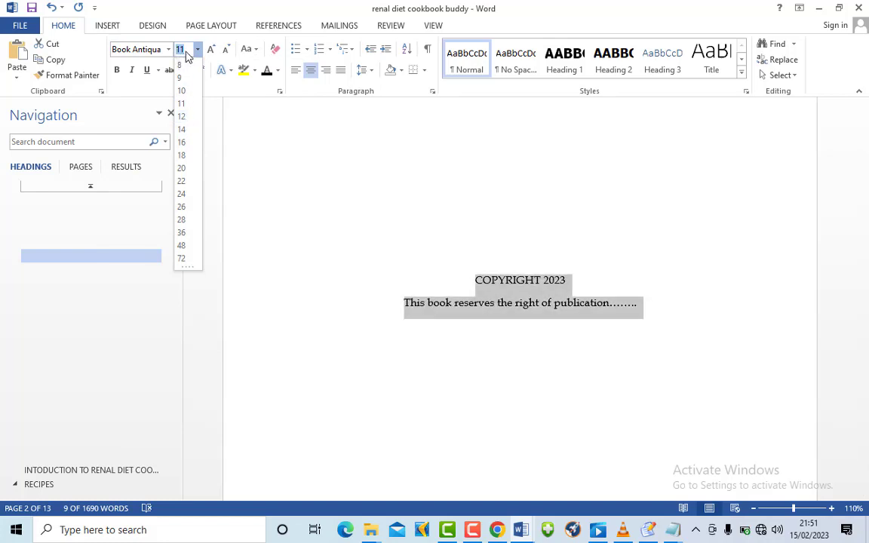
type("13")
key("Return")
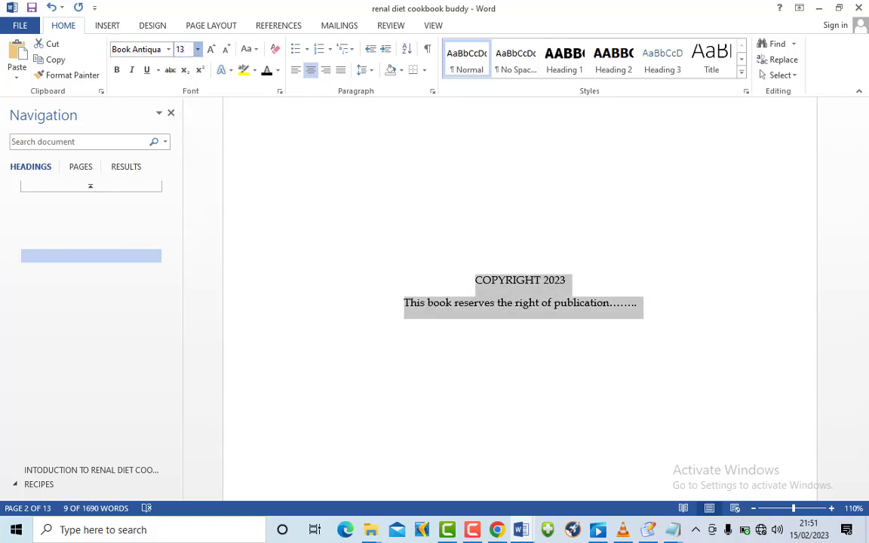
left_click(459, 305)
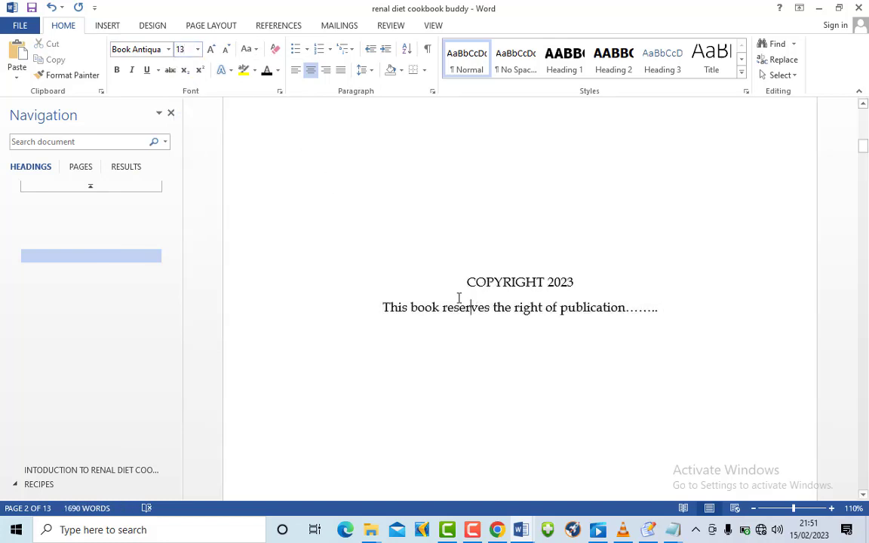
- Update the table of contents with the page numbers only option
scroll(459, 310, "down", 5)
scroll(459, 311, "down", 10)
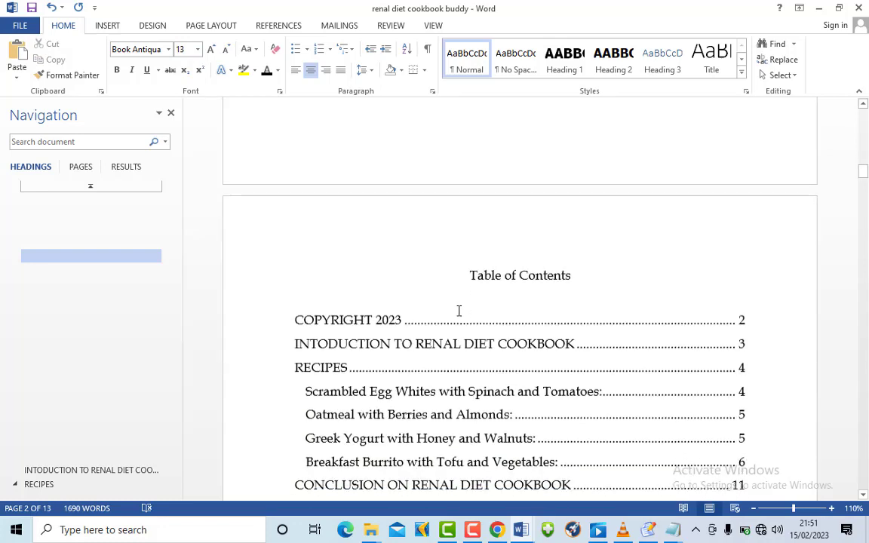
left_click(382, 163)
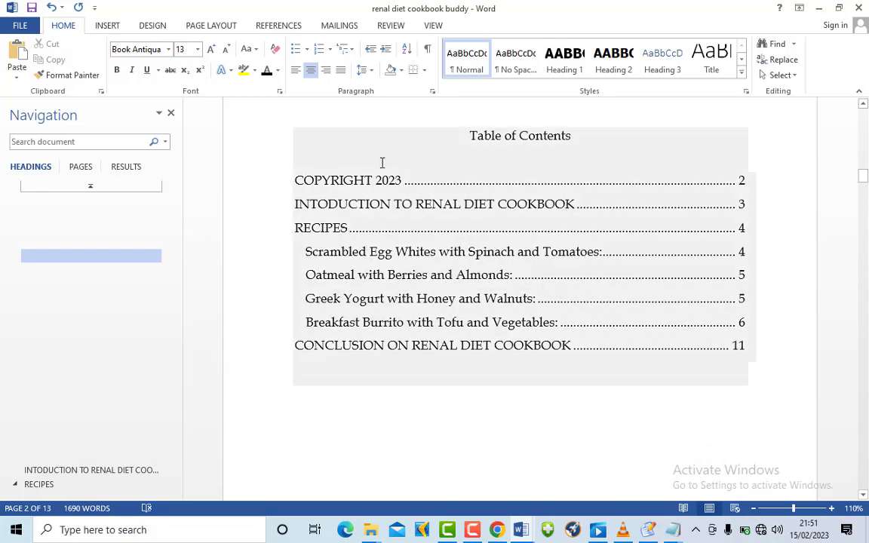
left_click(326, 146)
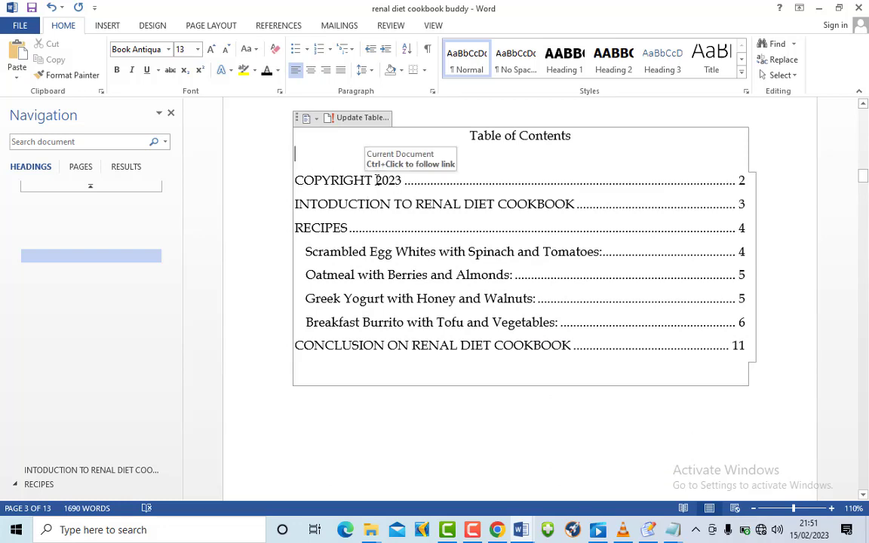
scroll(442, 194, "up", 1)
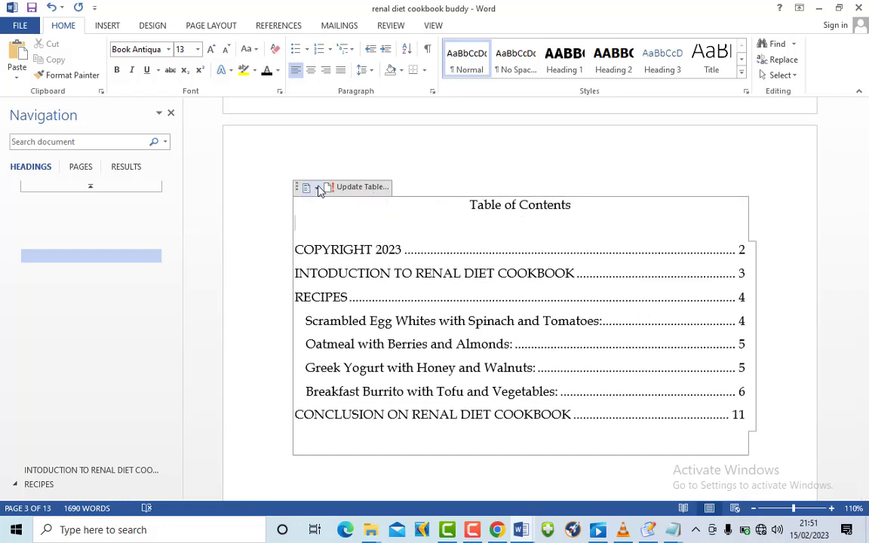
left_click(359, 188)
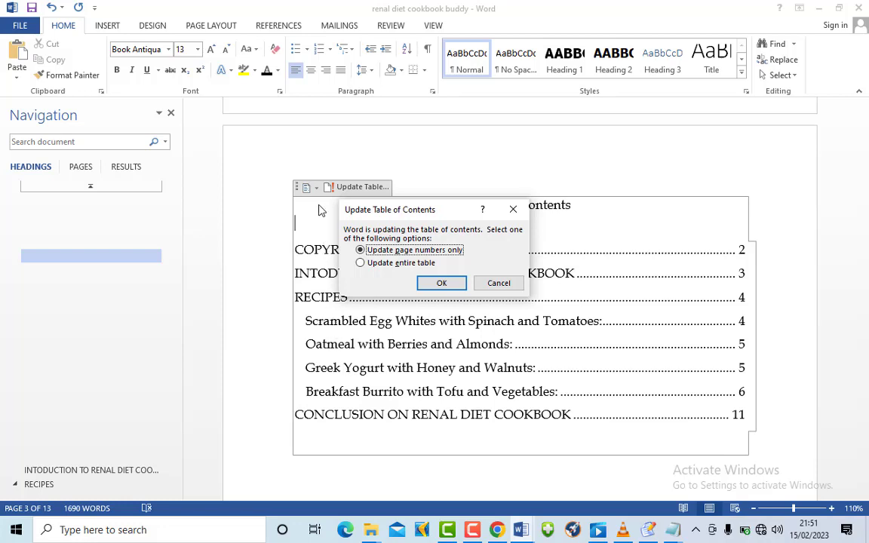
left_click(361, 264)
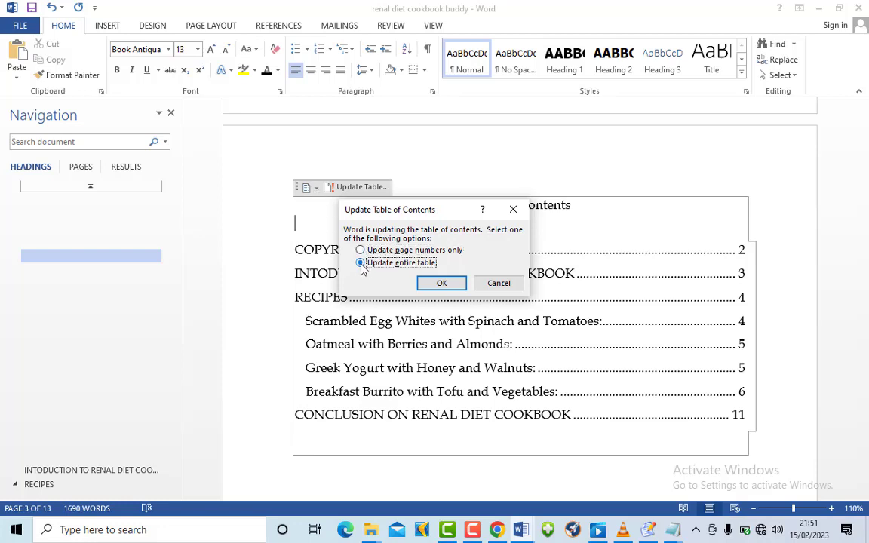
left_click(361, 250)
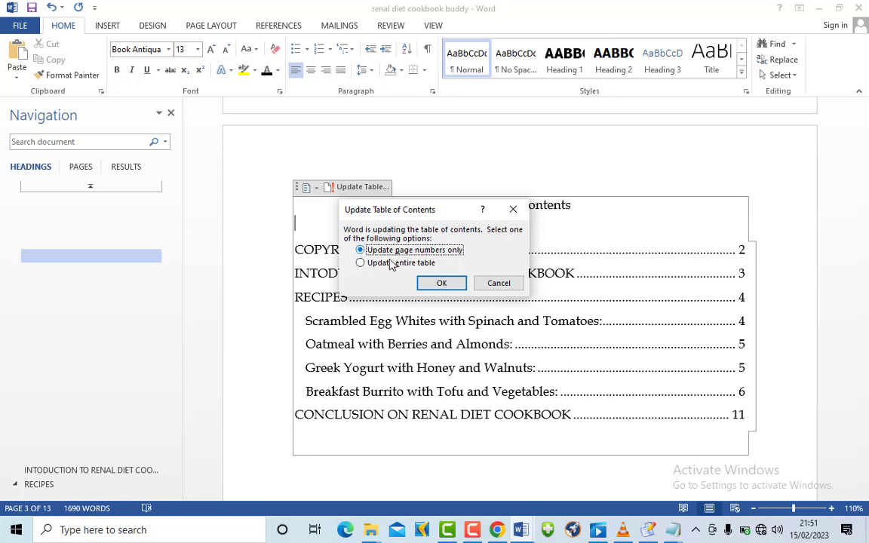
left_click(441, 284)
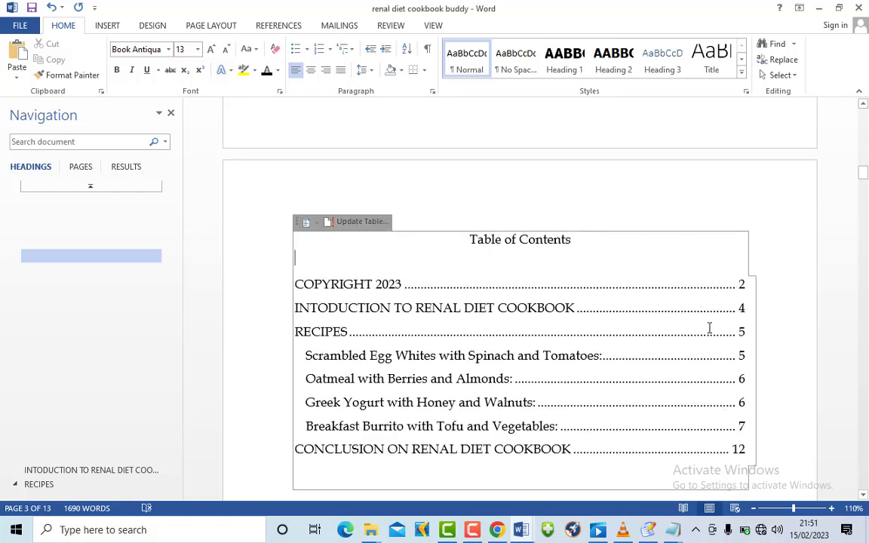
scroll(710, 325, "down", 8)
scroll(706, 321, "down", 8)
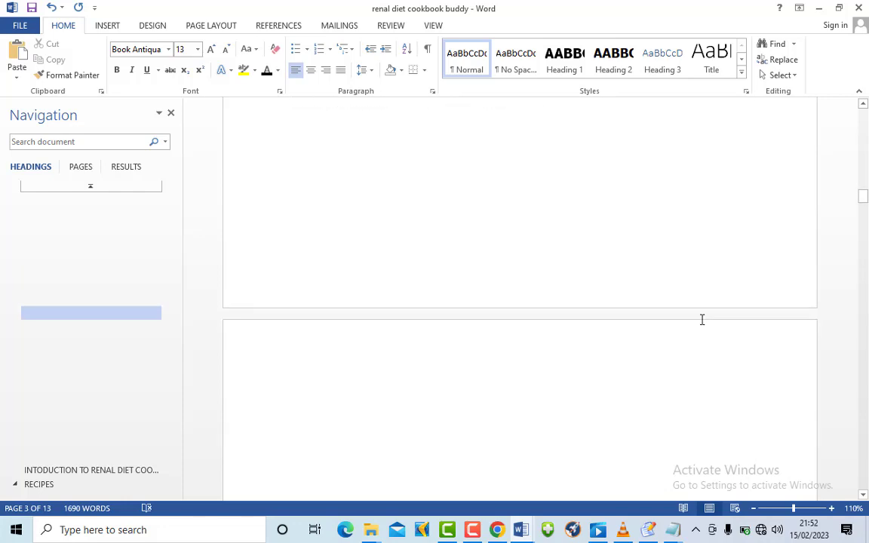
scroll(702, 320, "up", 10)
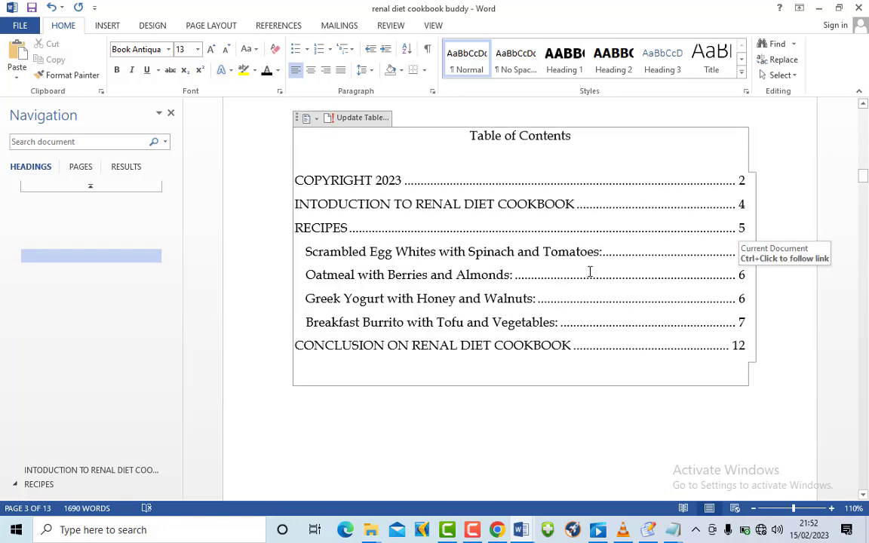
- Update the entire table of contents so its entries match the current headings
scroll(590, 272, "up", 3)
left_click(356, 221)
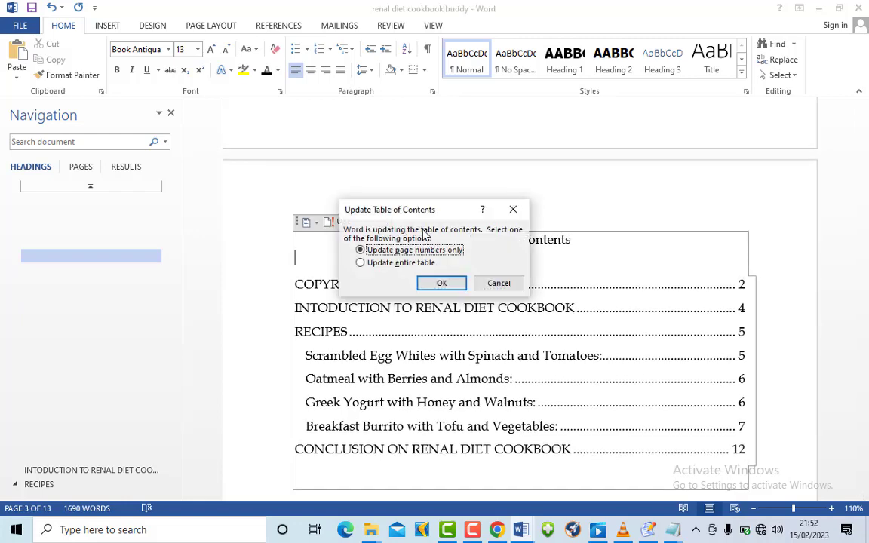
left_click(379, 262)
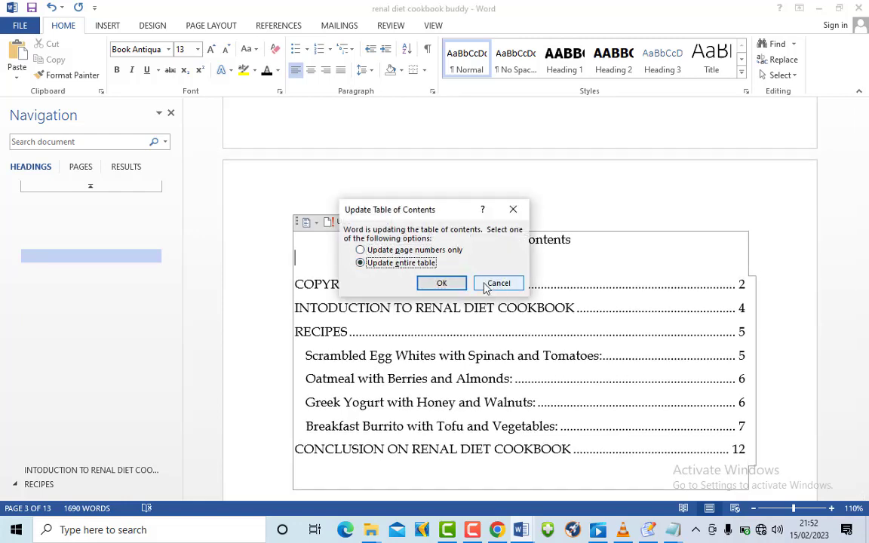
left_click(442, 285)
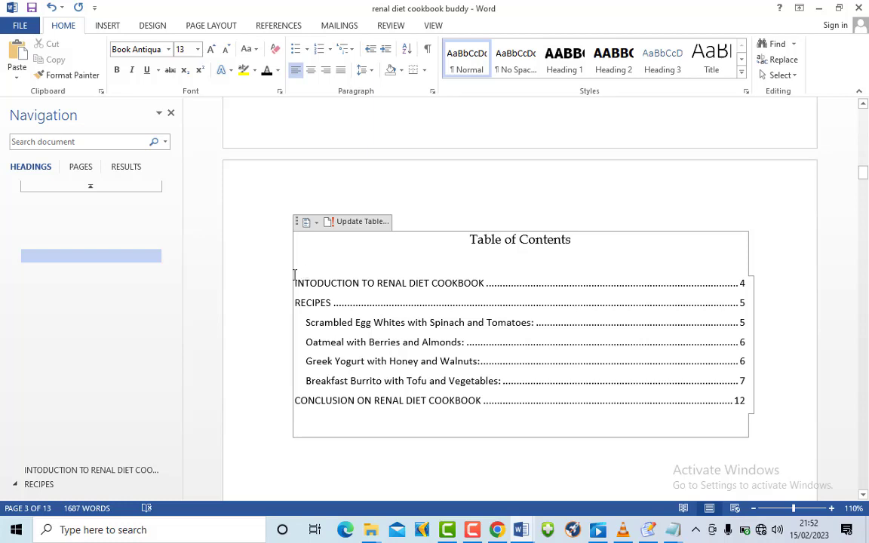
- Set all the table of contents entries, from introduction to conclusion, to Book Antiqua at size 13
scroll(291, 272, "down", 1)
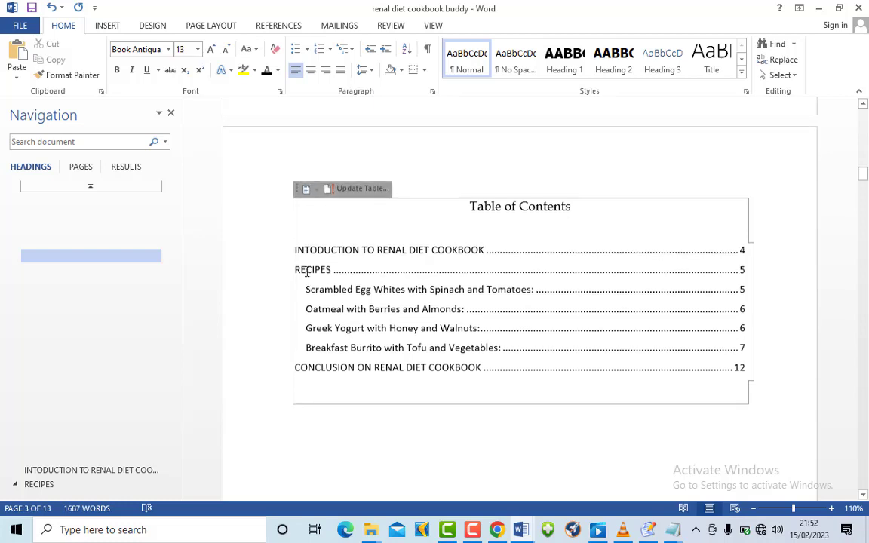
left_click_drag(295, 248, 624, 376)
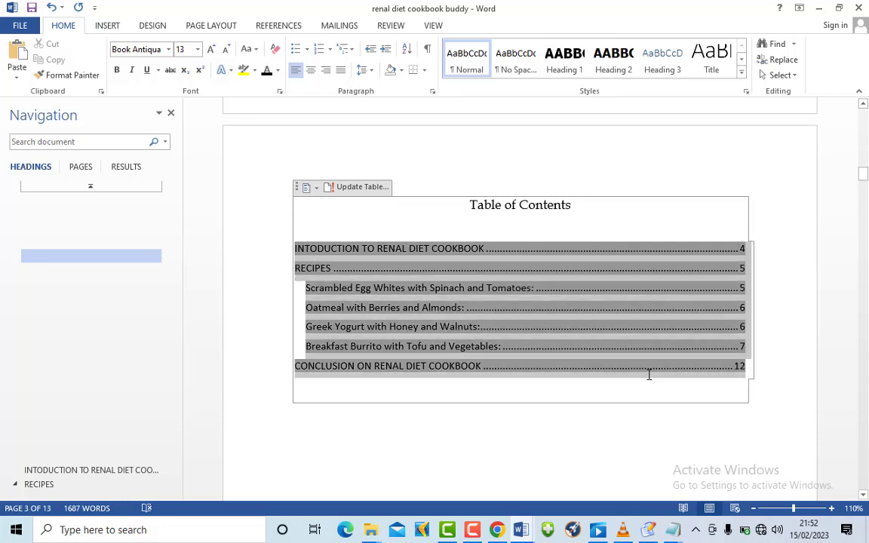
left_click(153, 46)
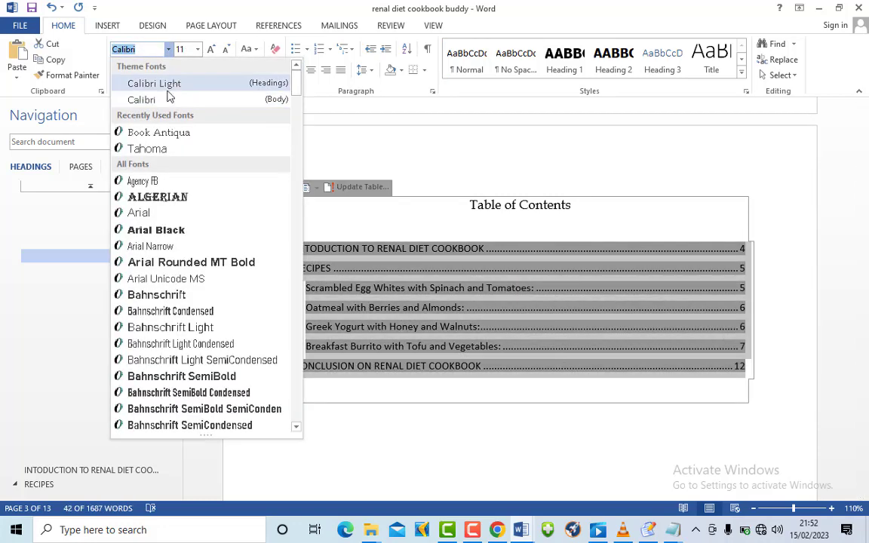
left_click(157, 132)
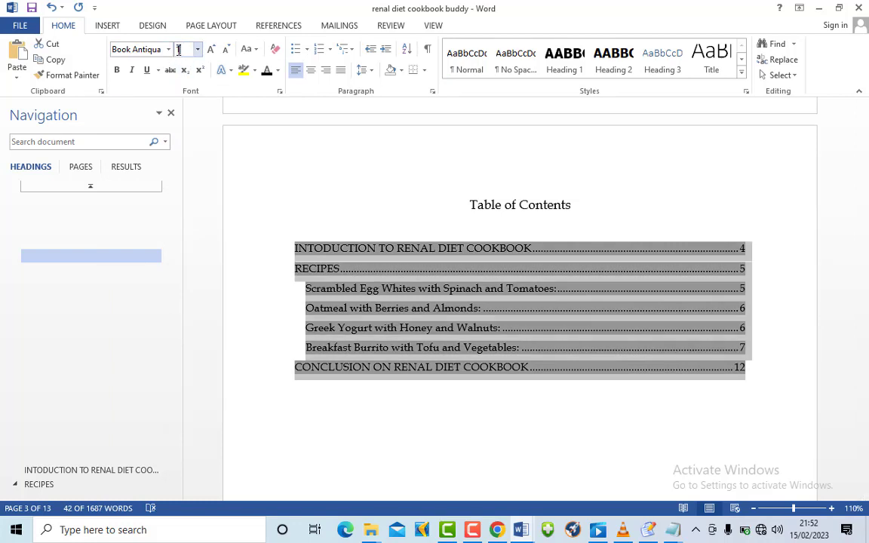
key("Return")
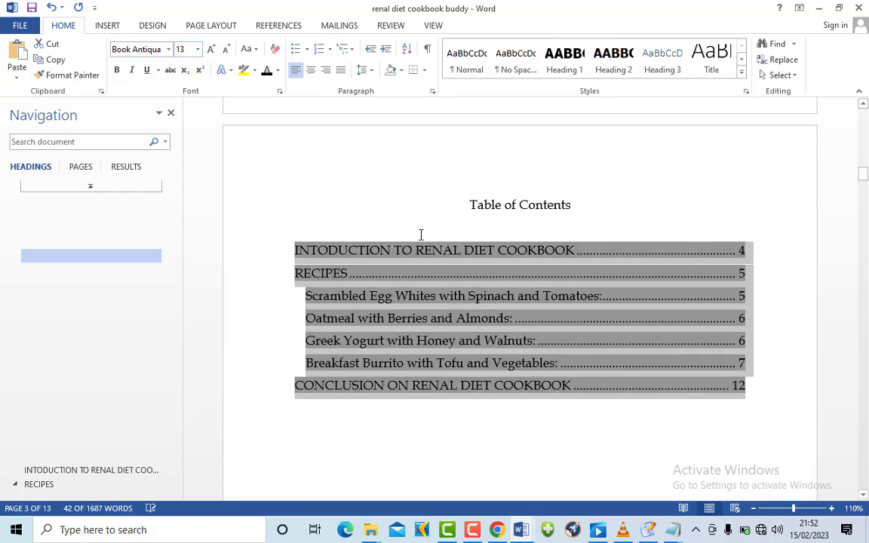
- Apply 1.15 line spacing to the table of contents entries
left_click(367, 72)
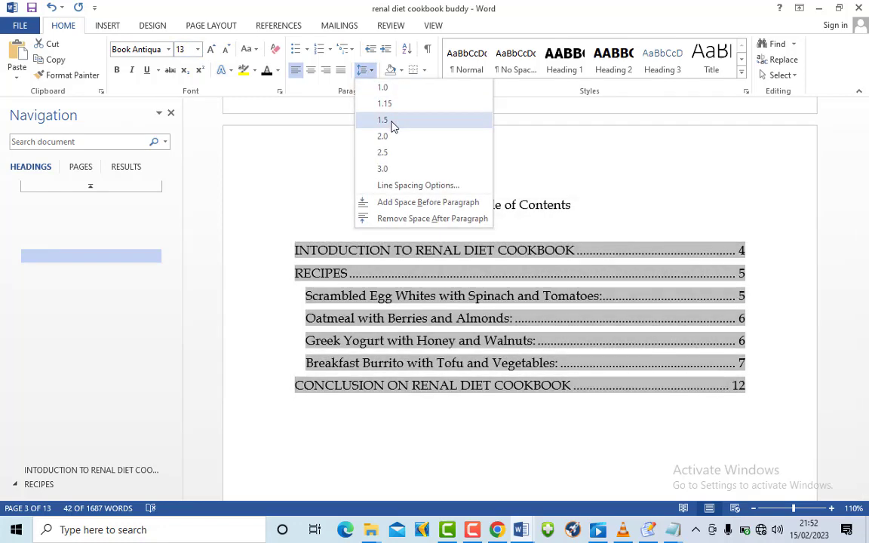
left_click(384, 103)
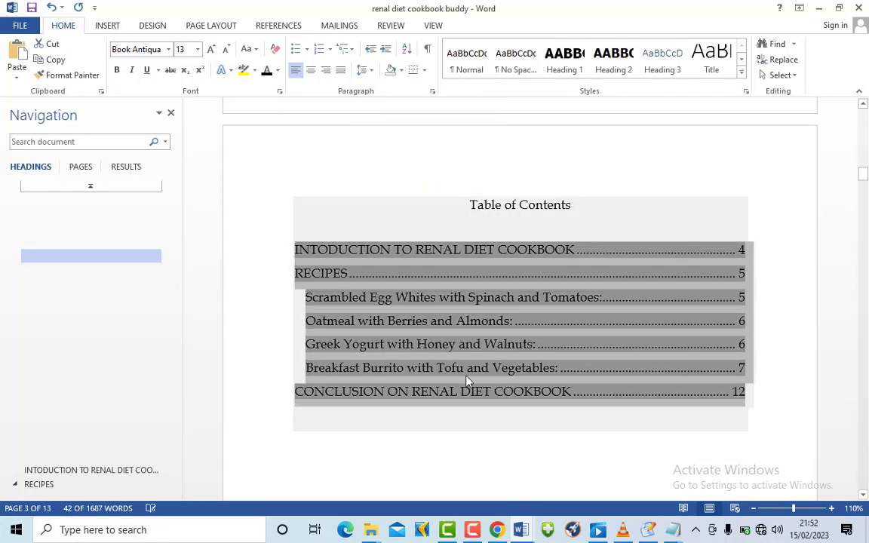
left_click(473, 472)
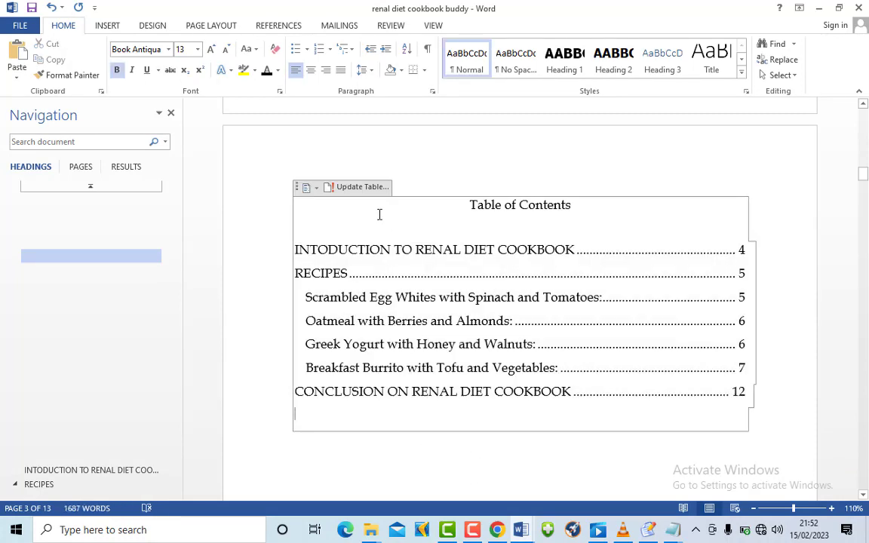
- Insert page numbers at the bottom of the pages in the Plain Number 2 style and return to the body text
scroll(380, 281, "down", 2)
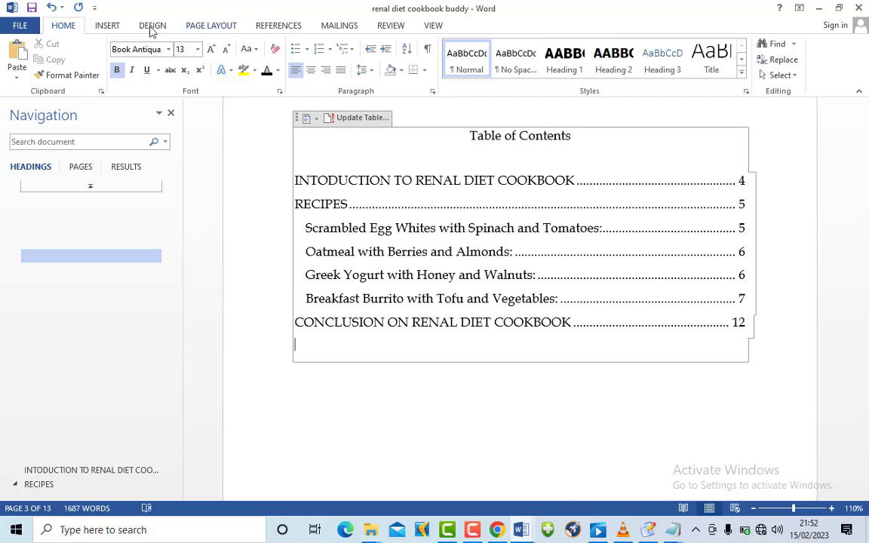
left_click(108, 26)
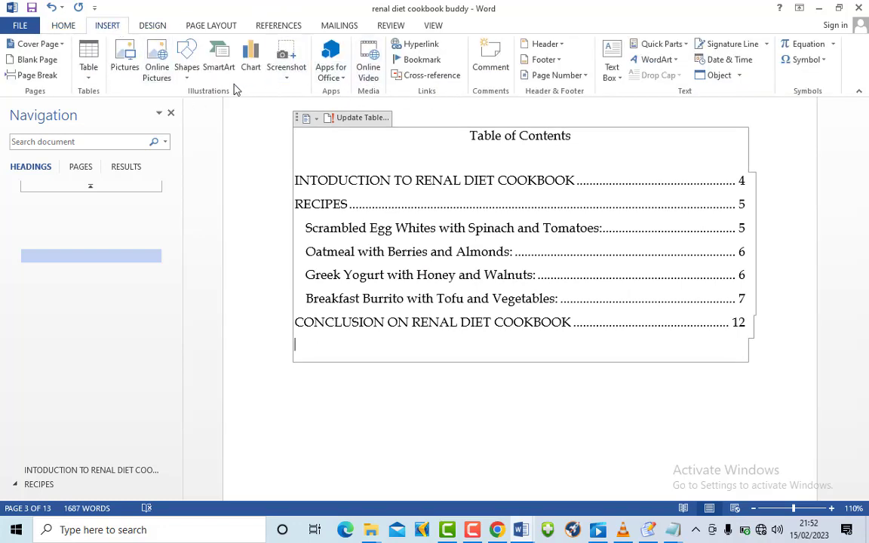
left_click(579, 77)
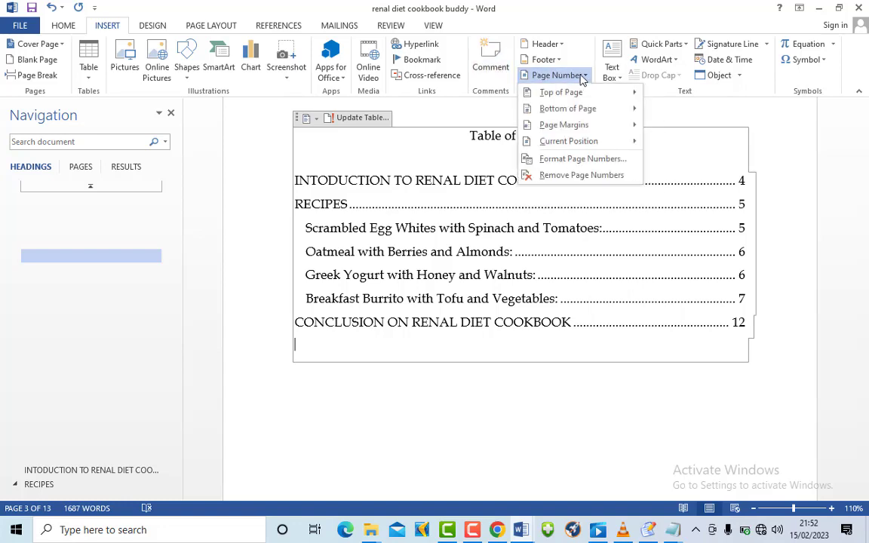
mouse_move(573, 110)
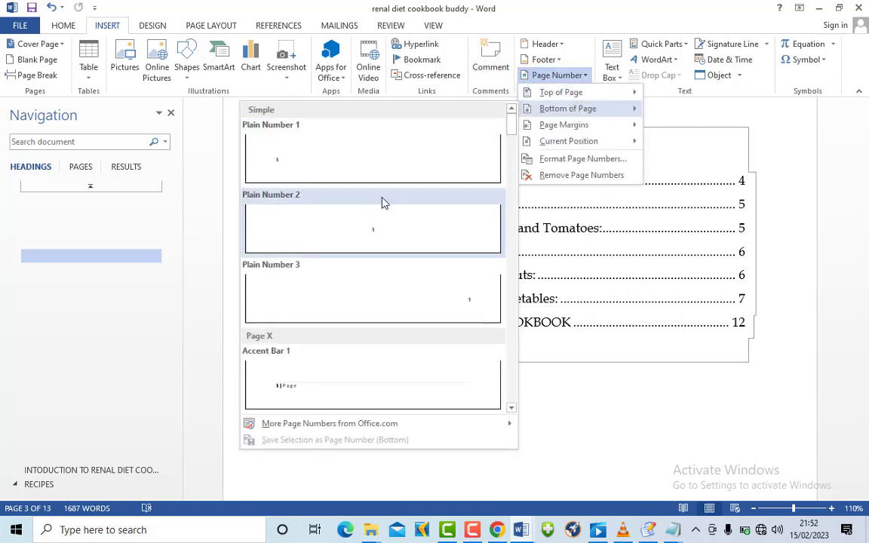
left_click(389, 229)
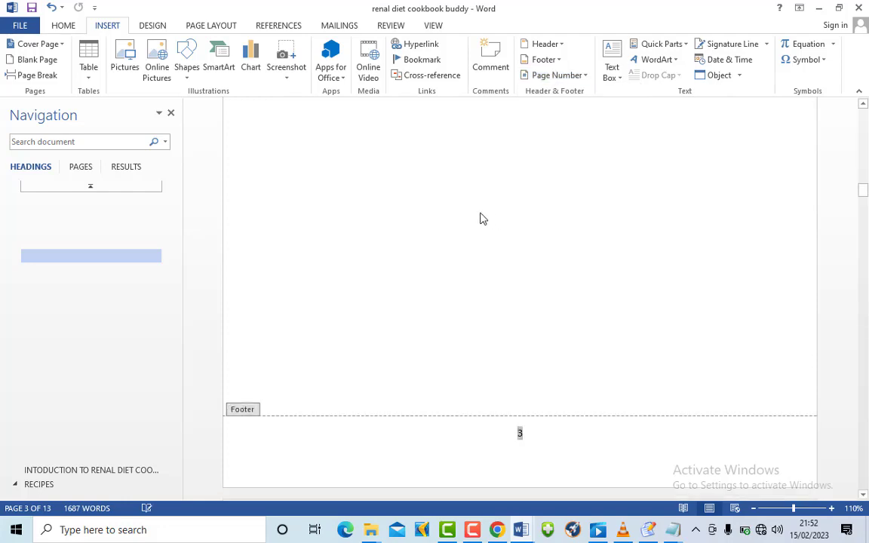
scroll(485, 216, "up", 10)
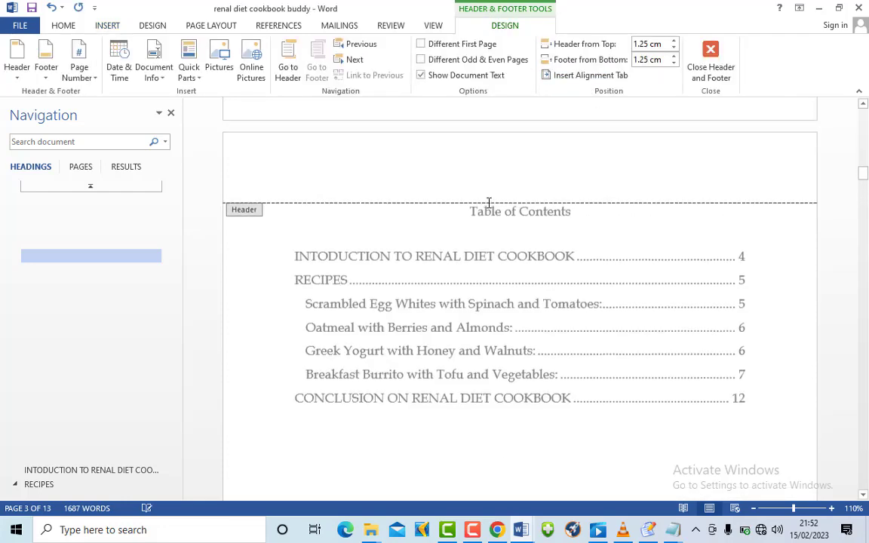
scroll(512, 306, "down", 2)
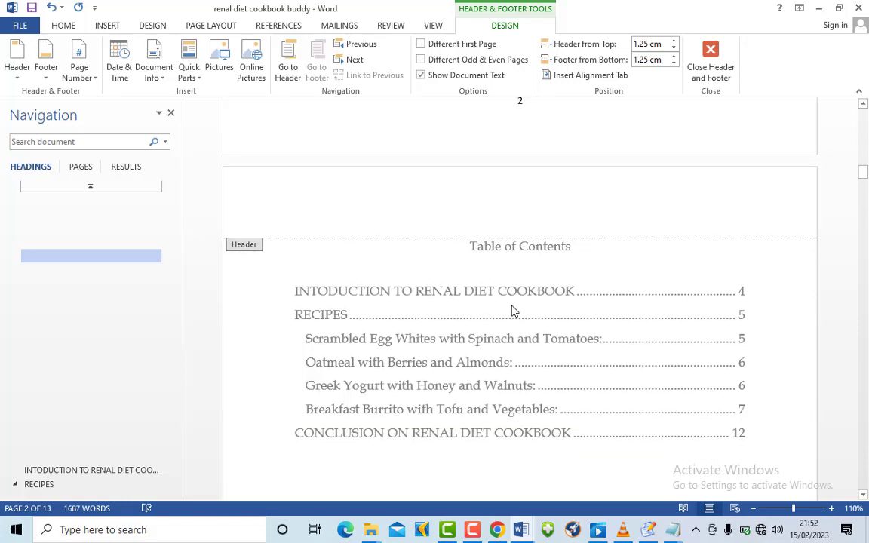
double_click(512, 302)
left_click(538, 270)
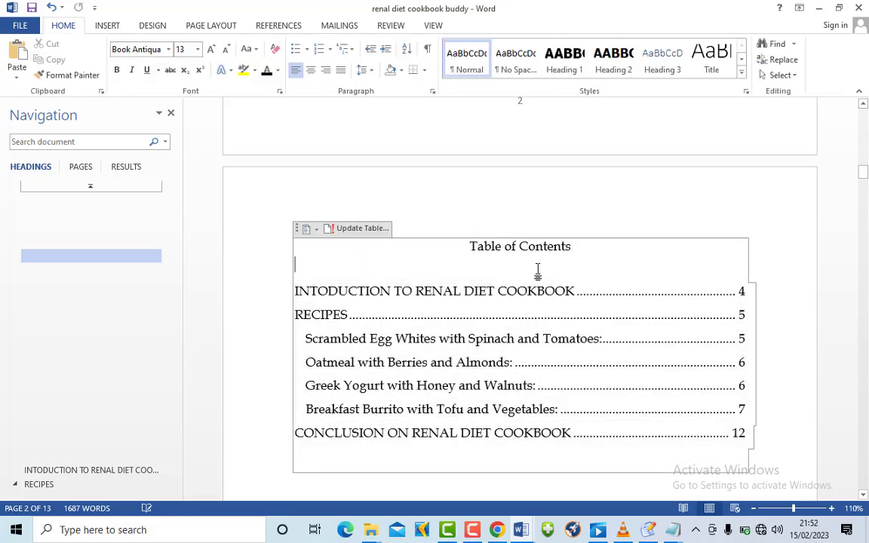
- Check the footer page numbers from the title page through to the introduction against the table of contents
scroll(539, 260, "up", 5)
scroll(540, 237, "up", 10)
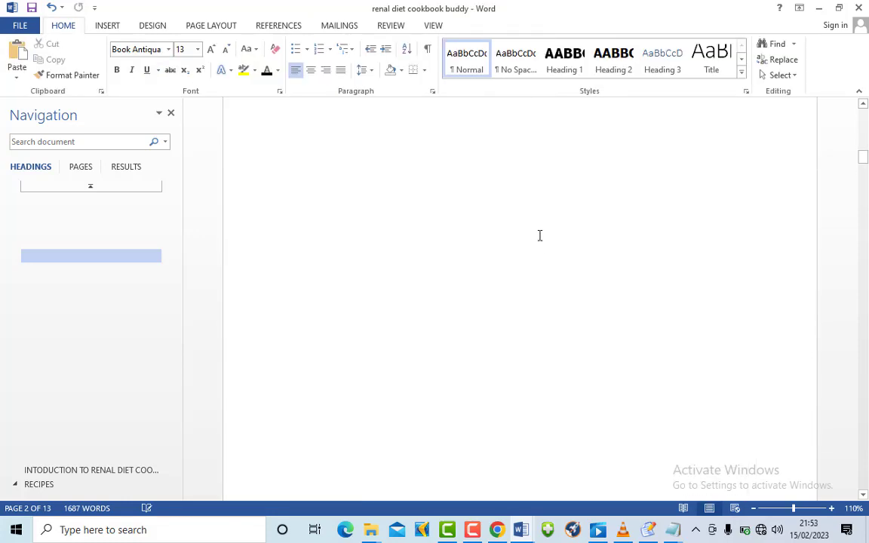
scroll(532, 237, "up", 10)
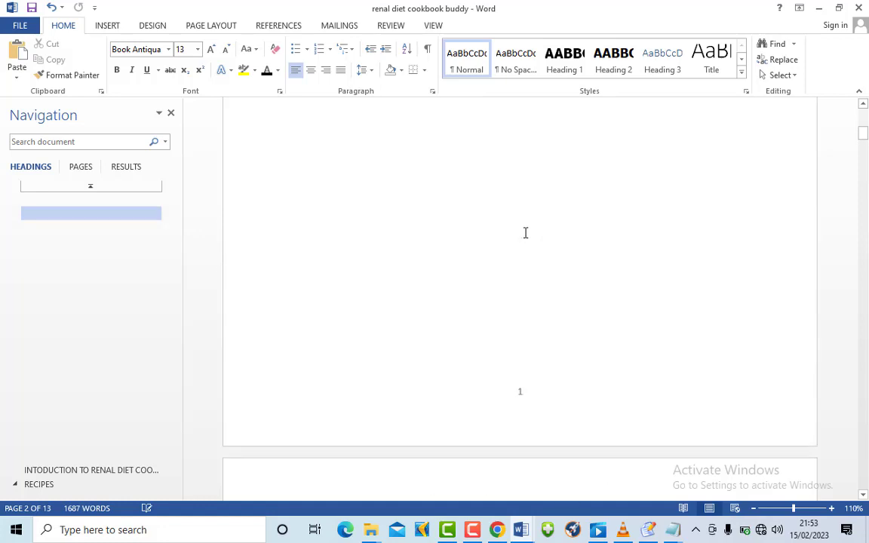
scroll(521, 223, "down", 10)
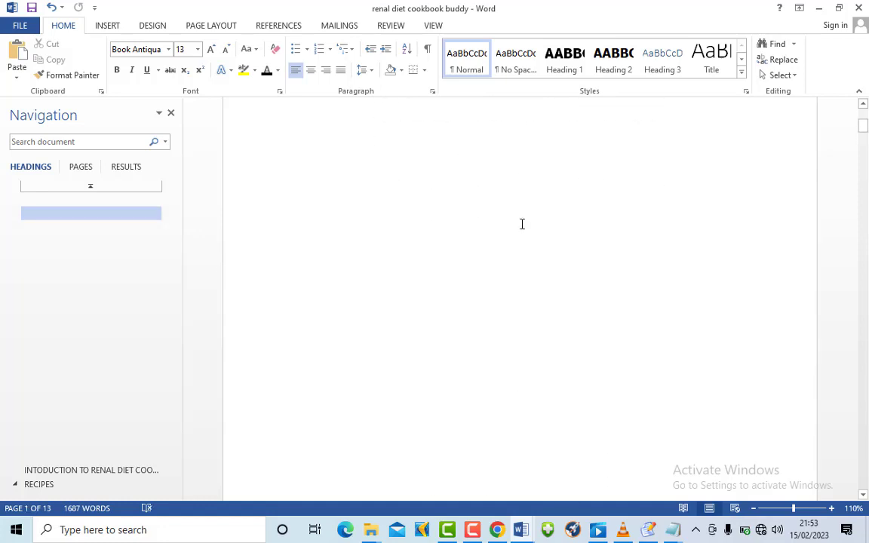
scroll(522, 189, "down", 10)
scroll(494, 258, "down", 10)
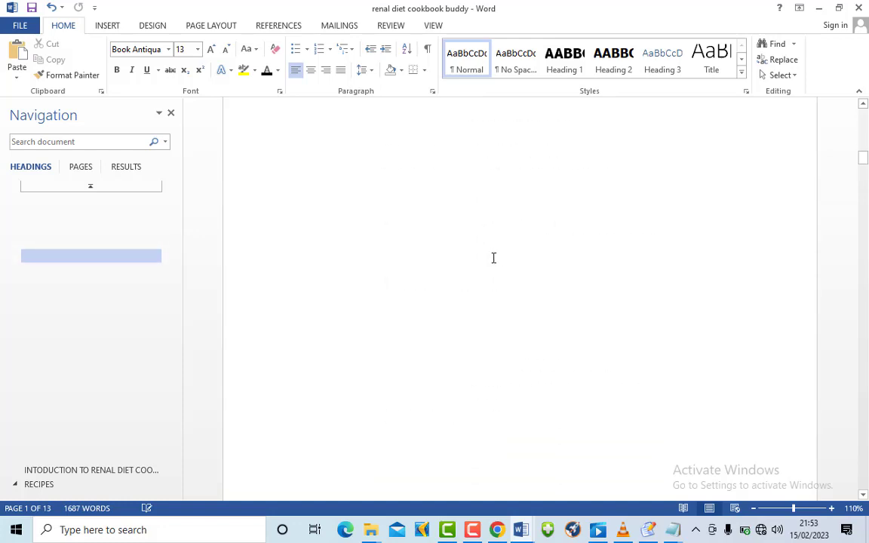
scroll(482, 261, "down", 1)
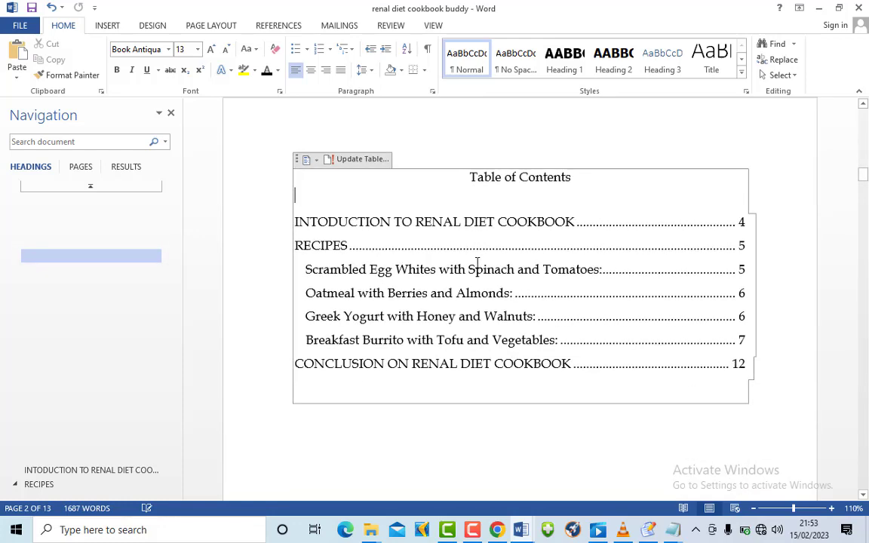
scroll(430, 264, "down", 1)
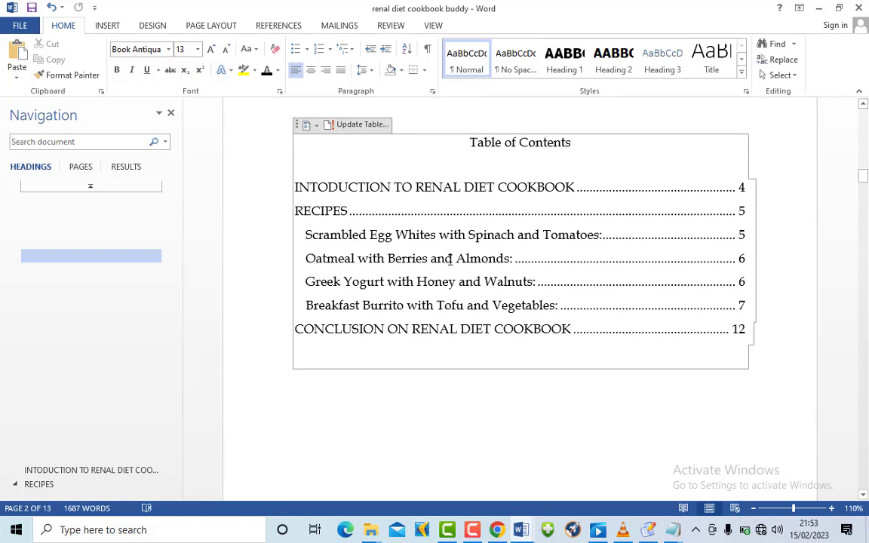
scroll(450, 258, "down", 15)
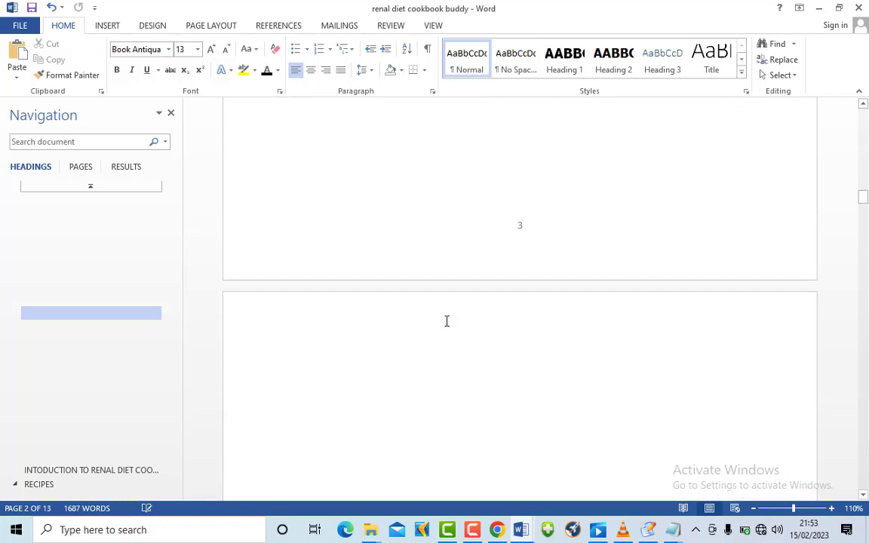
scroll(446, 322, "down", 15)
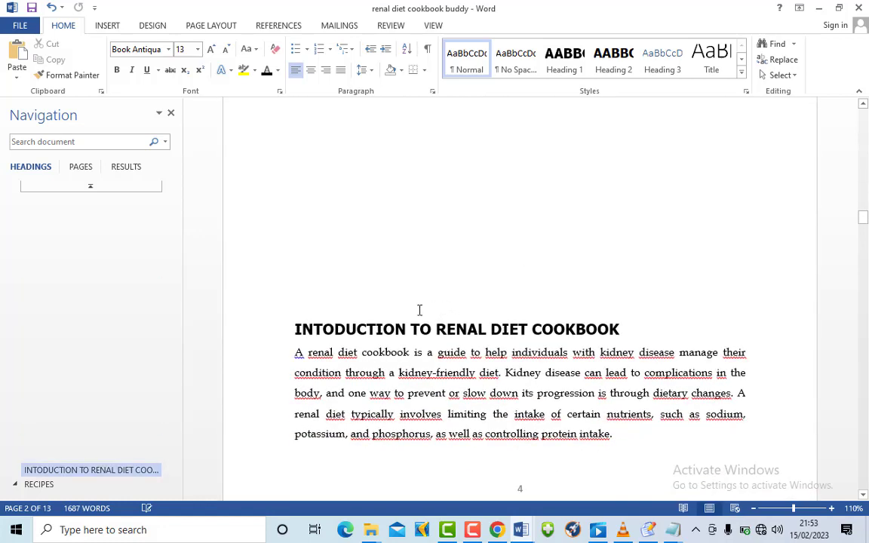
- Delete the blank lines above the introduction heading, undoing the excess deletions so the heading starts at the top of page 4
left_click(340, 308)
key("BackSpace")
key("BackSpace")
key("BackSpace")
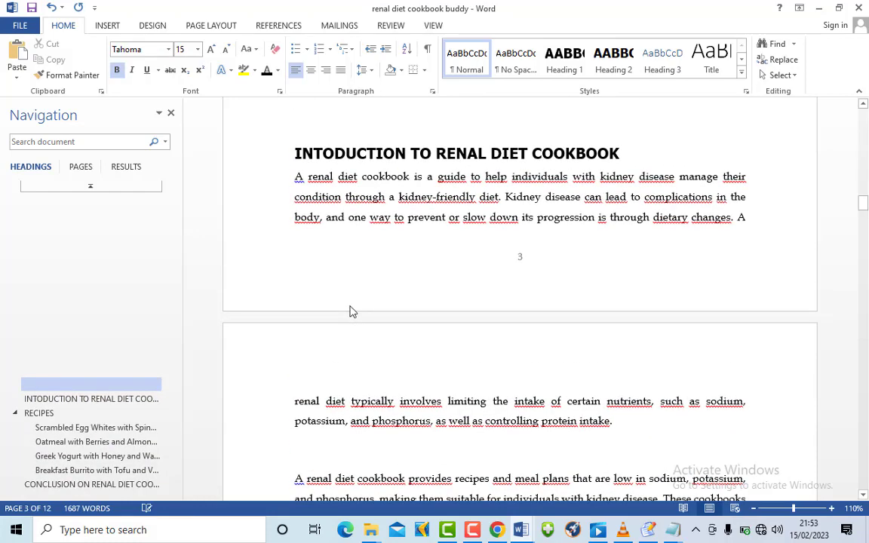
key("ctrl+z")
key("ctrl+z")
key("ctrl+z")
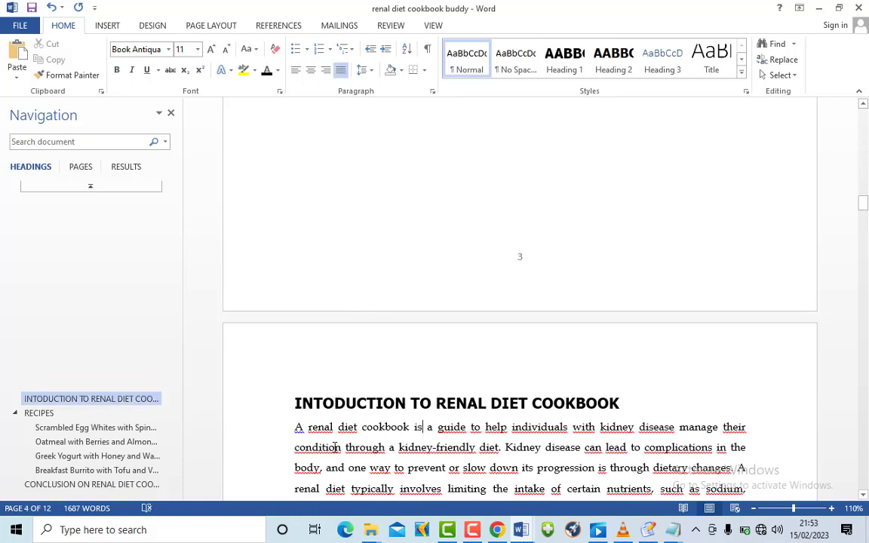
- Set the font size of all the introduction's body paragraphs to 13
scroll(330, 480, "down", 2)
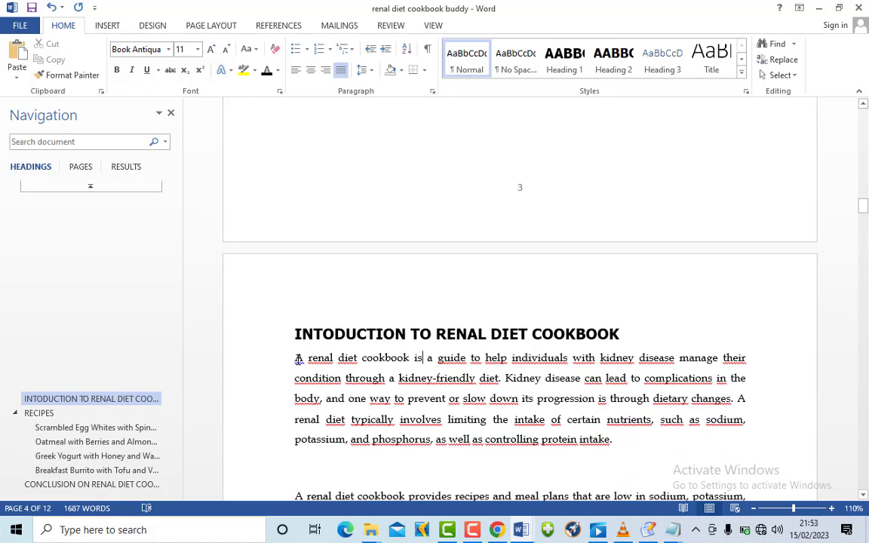
left_click_drag(297, 360, 525, 485)
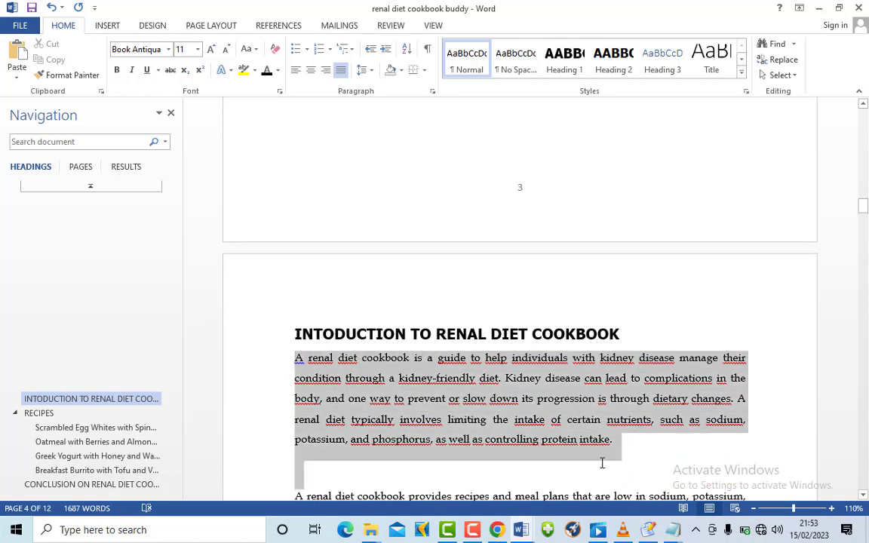
left_click_drag(632, 516, 662, 445)
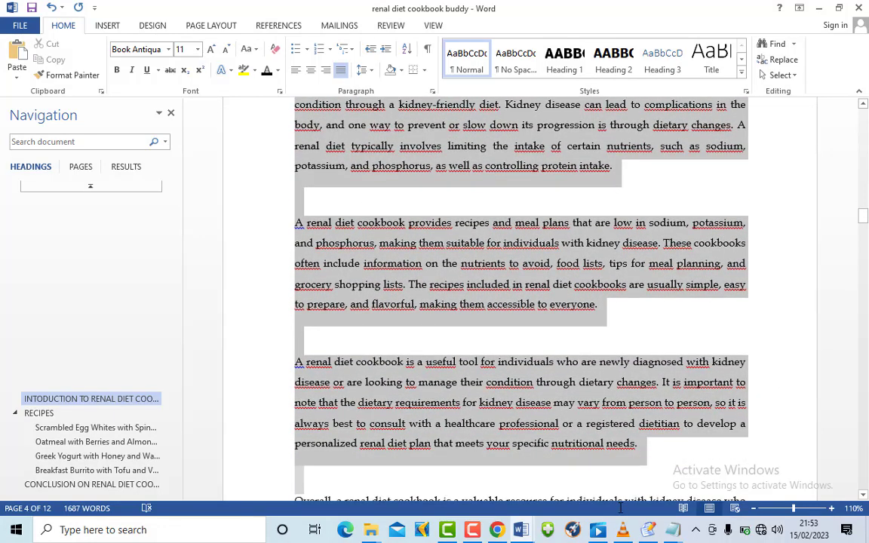
scroll(659, 451, "down", 6)
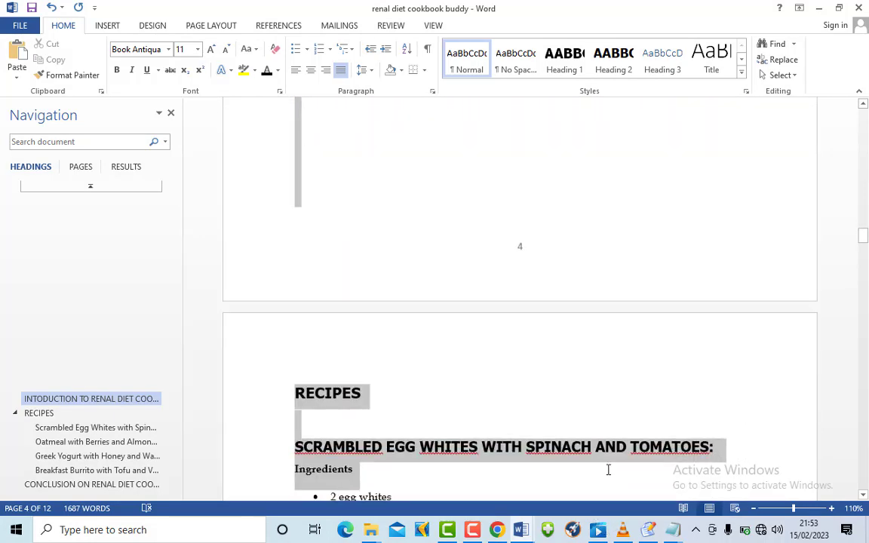
scroll(505, 328, "up", 10)
left_click_drag(505, 327, 496, 466)
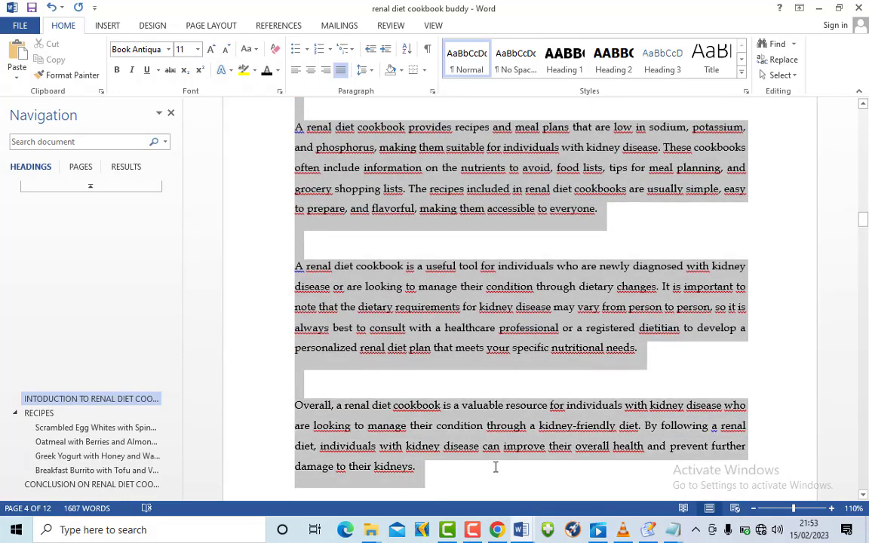
left_click(197, 49)
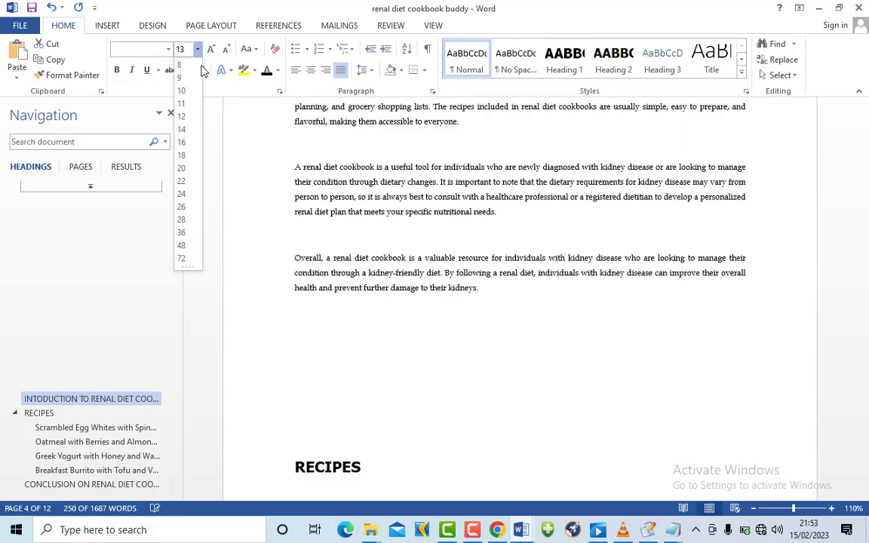
left_click(204, 69)
left_click(404, 274)
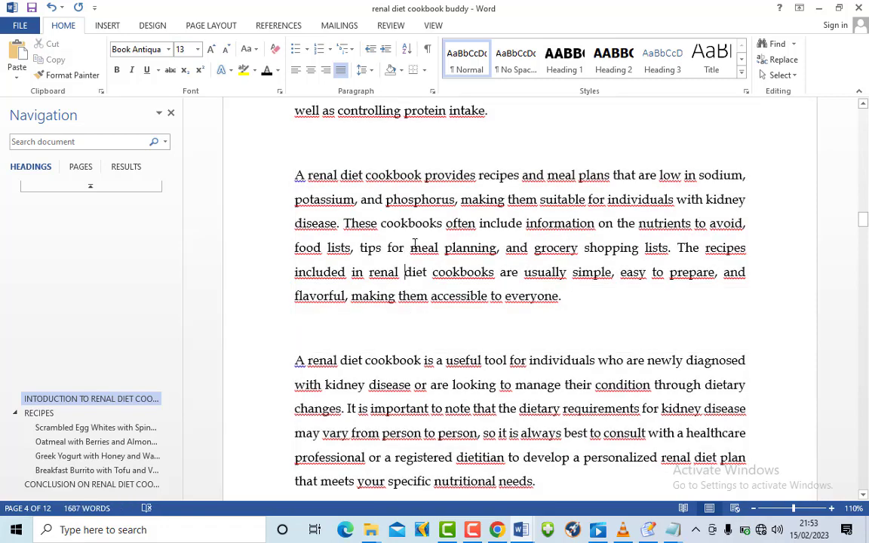
- Review the recipe pages following the introduction, checking which page each recipe heading falls on
scroll(428, 210, "up", 3)
scroll(402, 245, "down", 10)
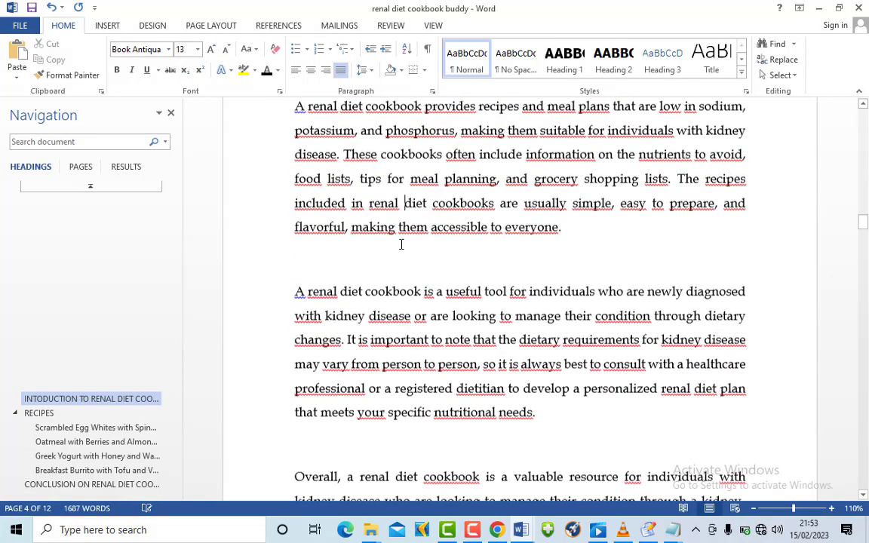
scroll(408, 242, "down", 3)
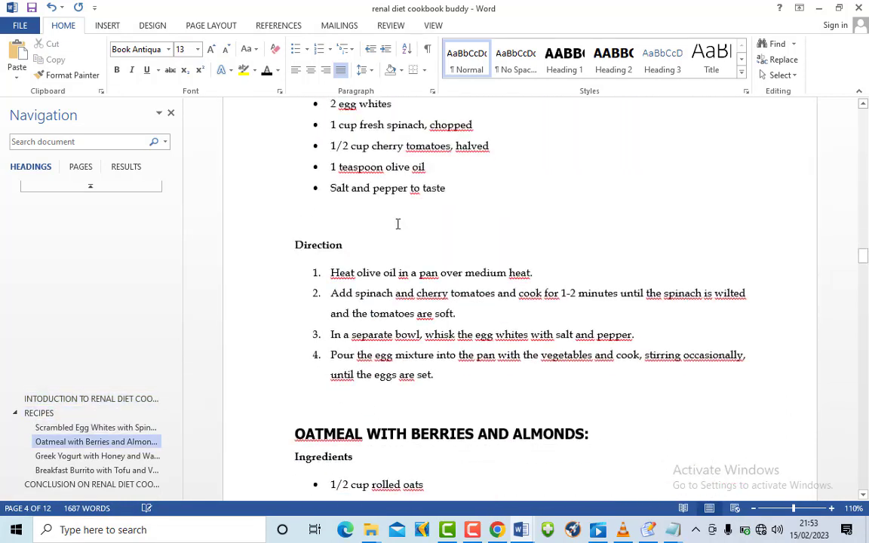
scroll(403, 277, "down", 5)
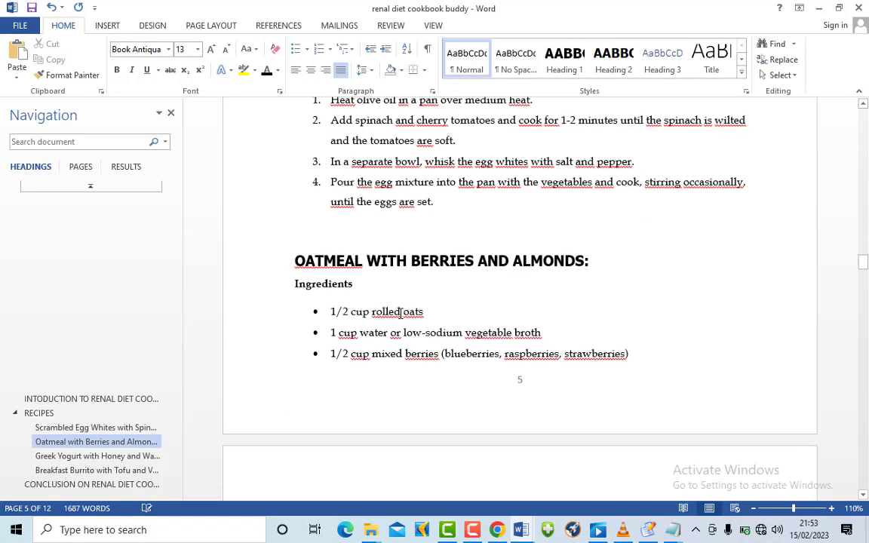
scroll(386, 345, "down", 2)
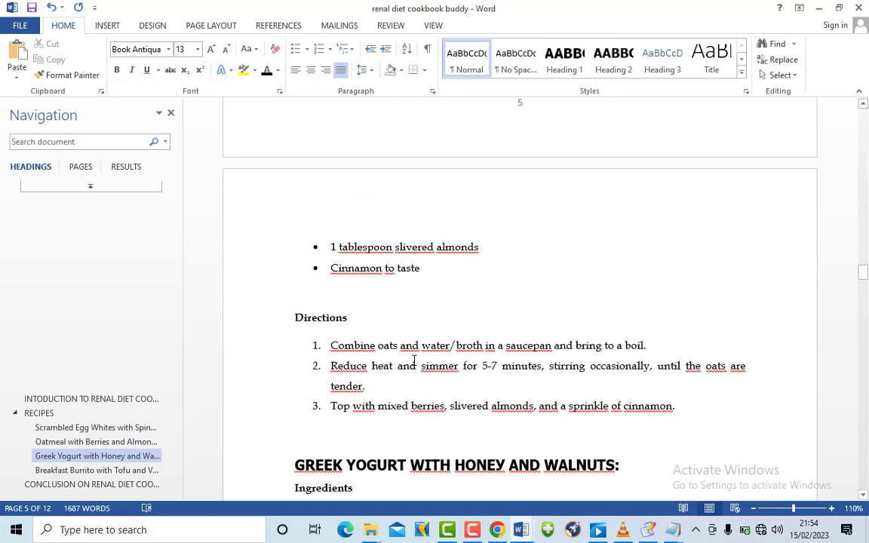
scroll(431, 427, "down", 2)
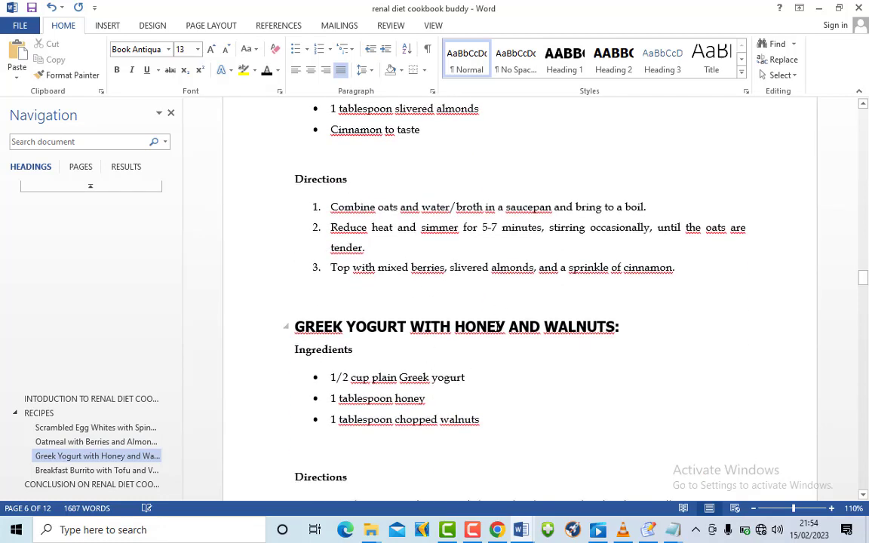
scroll(424, 325, "up", 5)
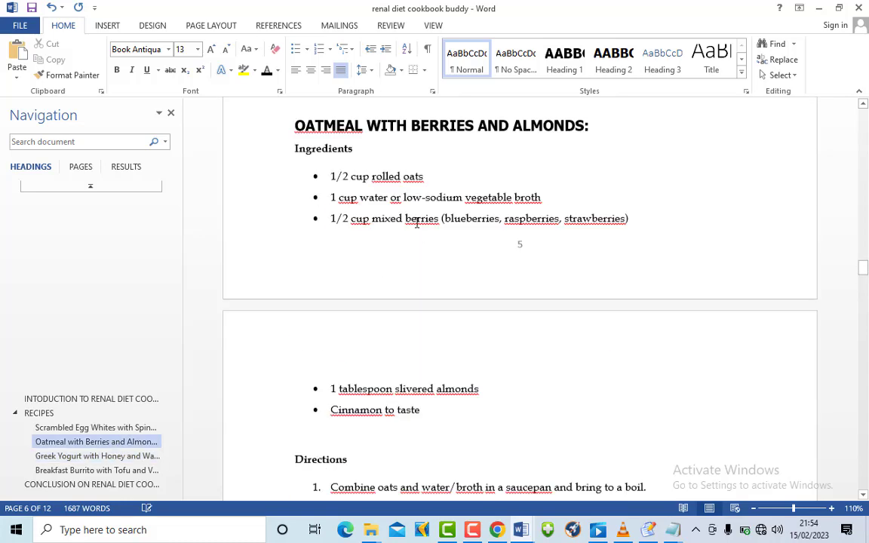
- Update the table of contents using the page-numbers-only option and review its entries
left_click_drag(865, 272, 865, 143)
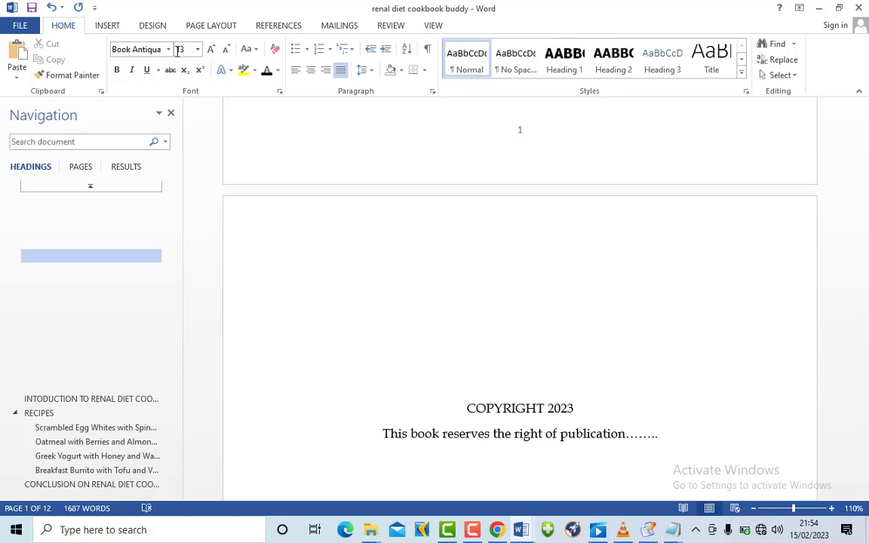
scroll(618, 337, "down", 10)
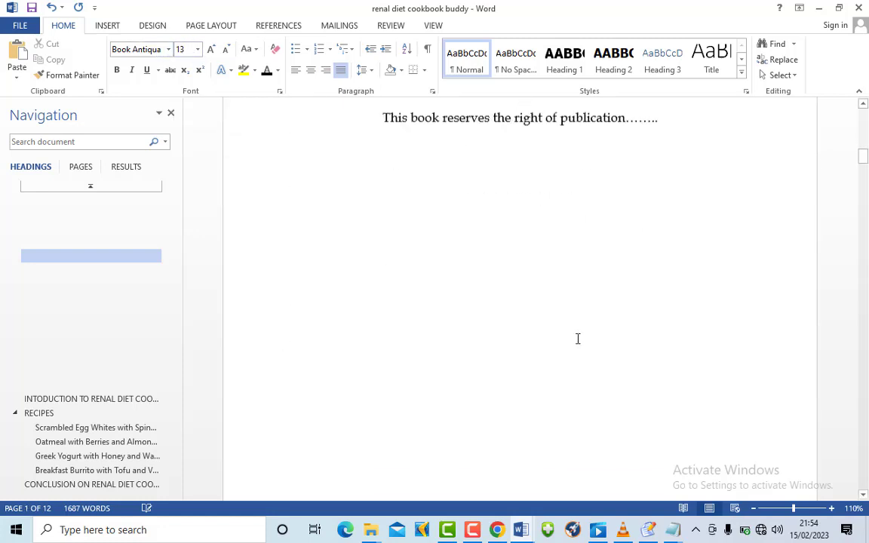
scroll(593, 337, "down", 9)
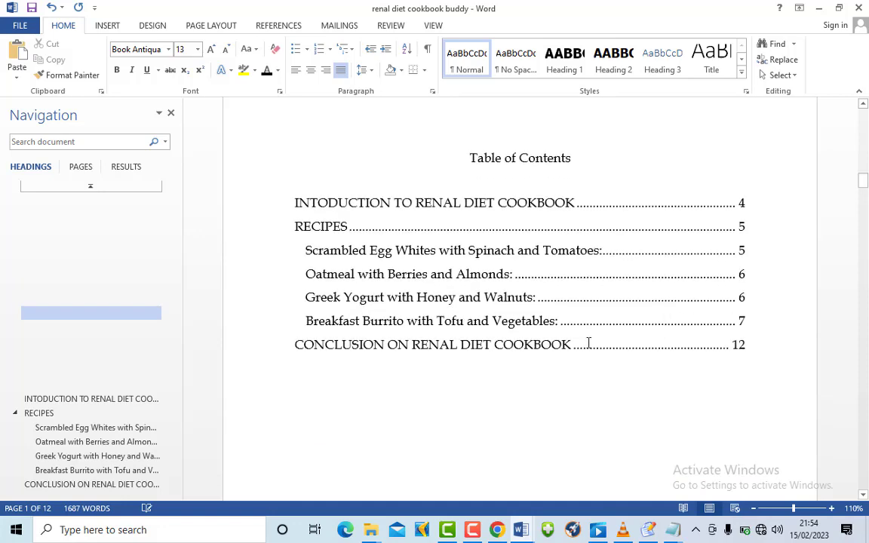
left_click(559, 348)
scroll(598, 305, "up", 4)
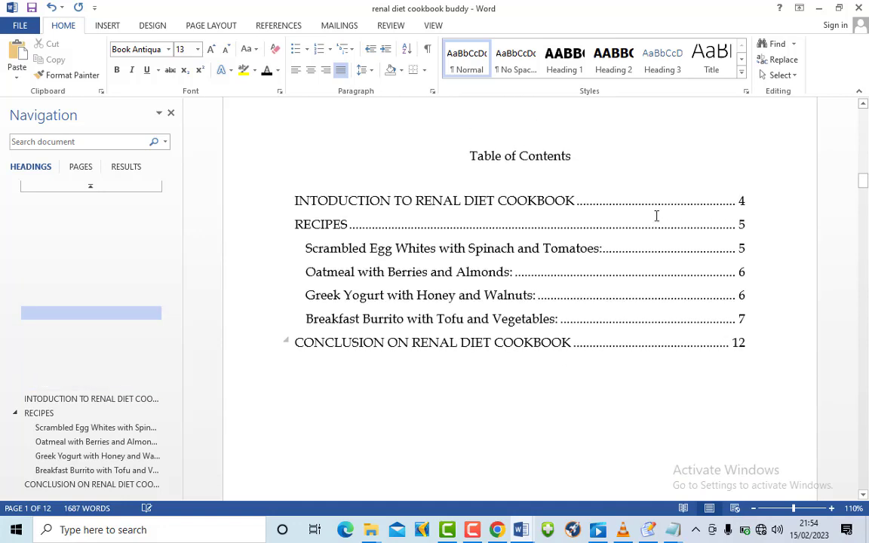
scroll(433, 202, "up", 2)
left_click(407, 215)
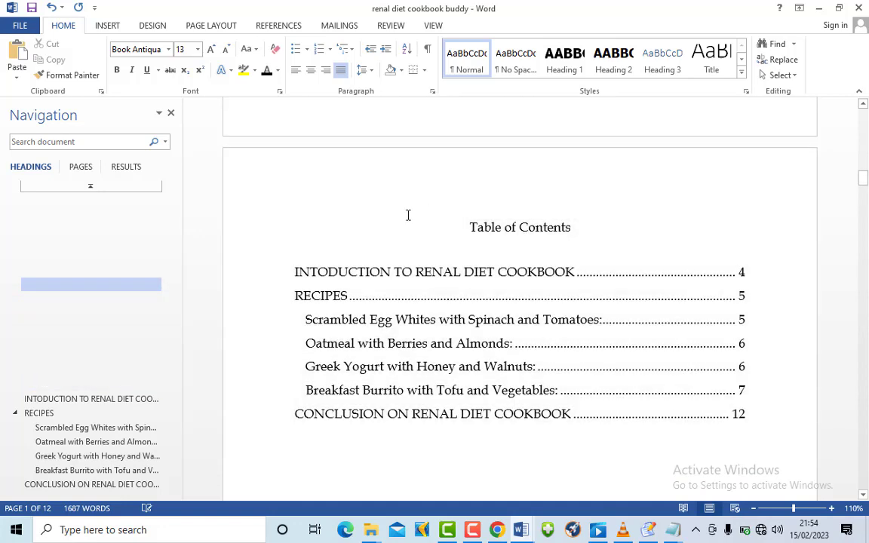
left_click(369, 225)
scroll(371, 227, "up", 2)
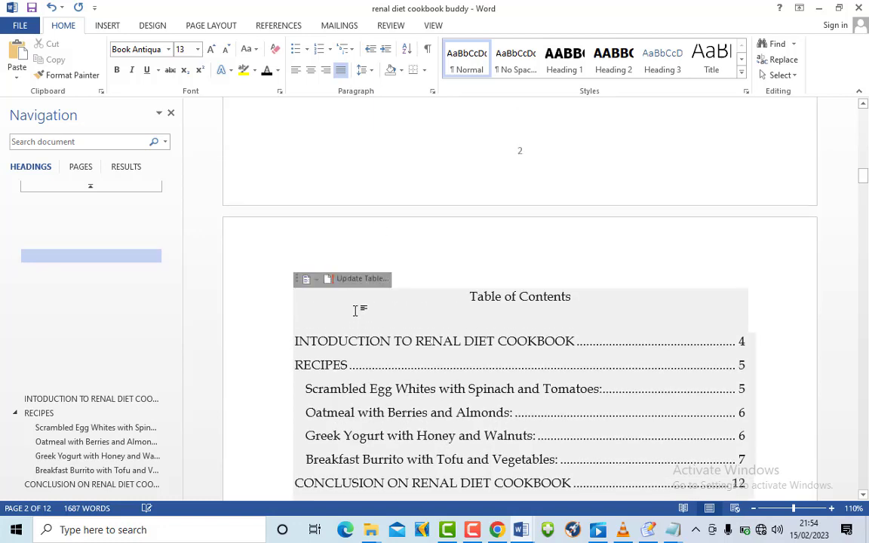
left_click(355, 279)
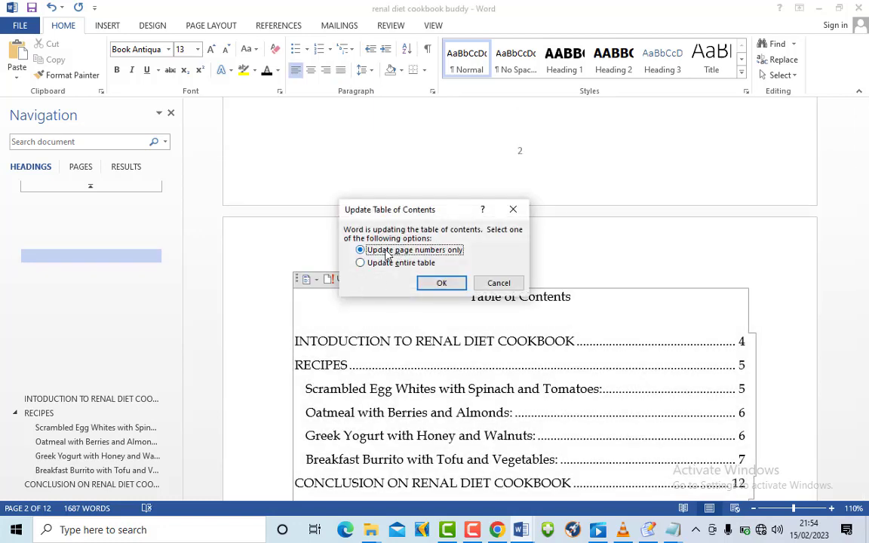
left_click(441, 284)
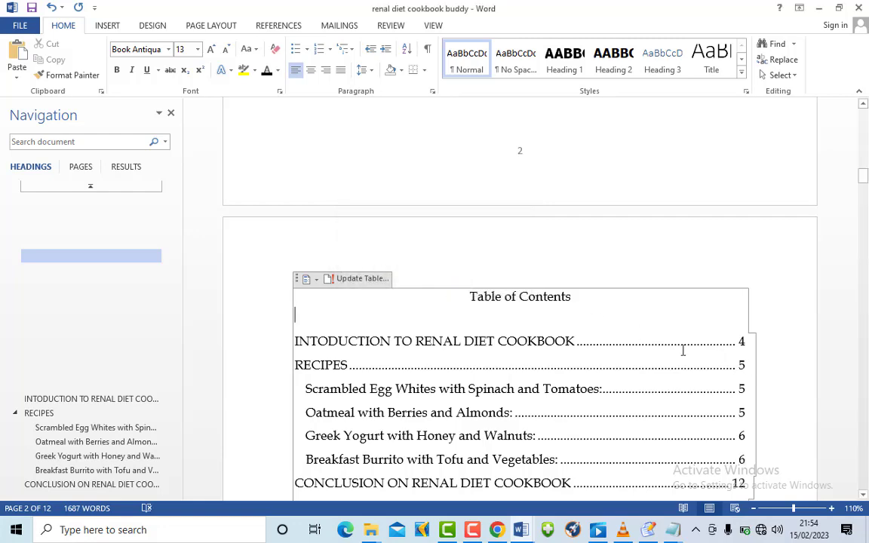
scroll(694, 401, "down", 3)
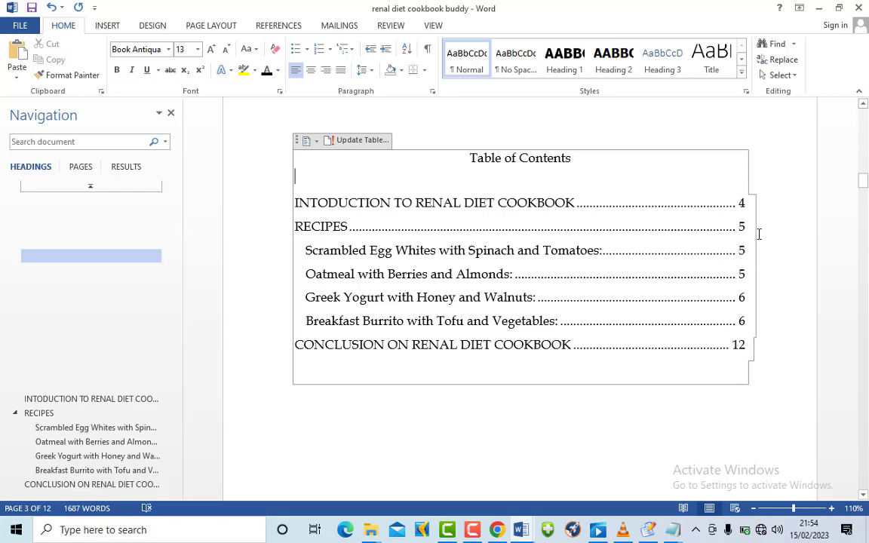
scroll(695, 312, "up", 4)
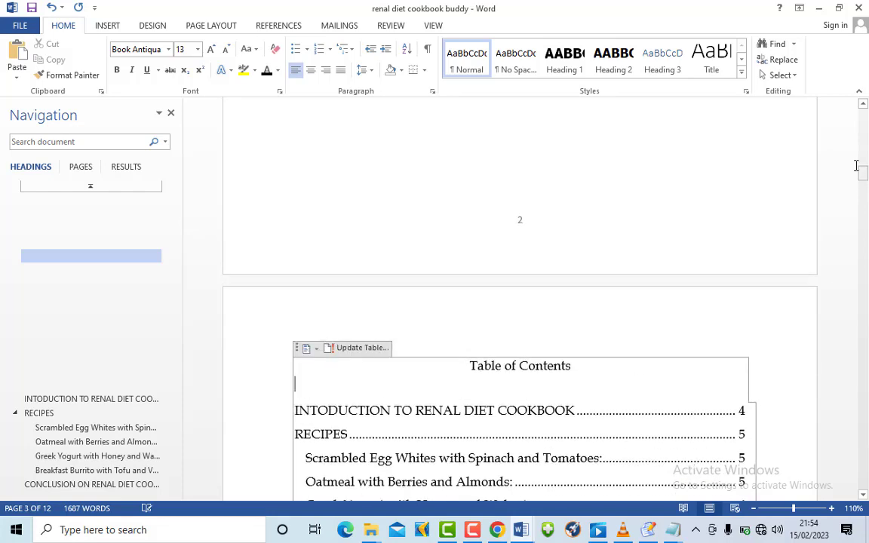
- Insert blank lines above the conclusion heading until it starts at the top of page 13, and check the page break
left_click_drag(865, 184, 865, 464)
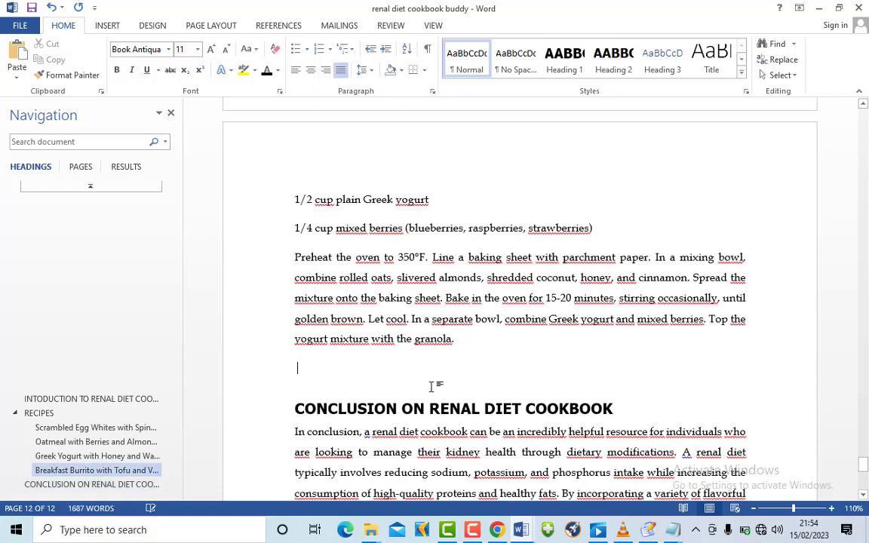
key("Return")
key("Return")
key("Return")
key("Return")
key("Return")
key("Return")
key("Return")
key("Return")
key("Return")
key("Return")
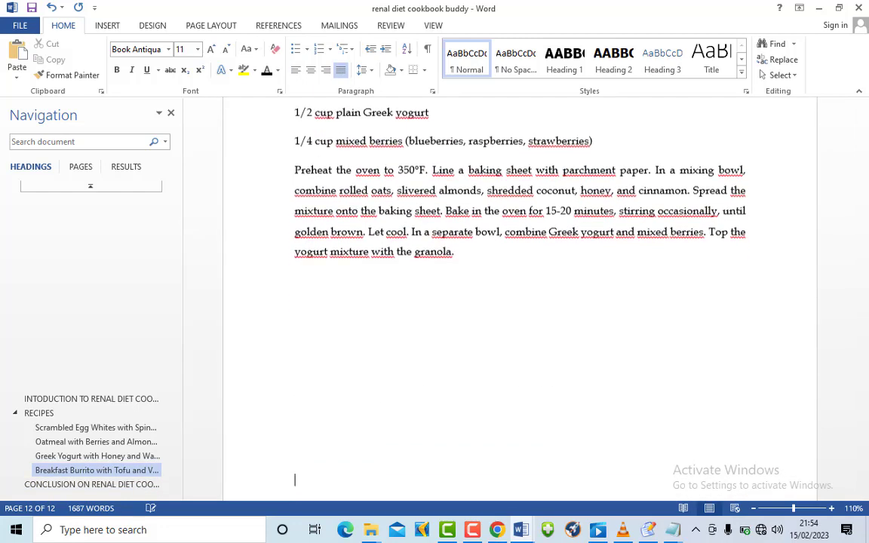
key("Return")
key("Return")
key("Return")
key("Return")
key("Return")
key("Return")
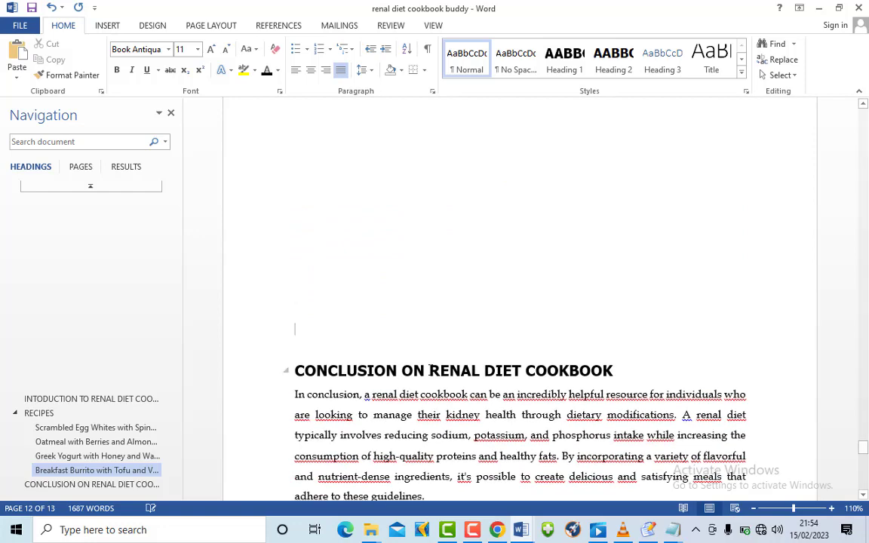
key("Return")
key("Return")
key("Return")
key("Return")
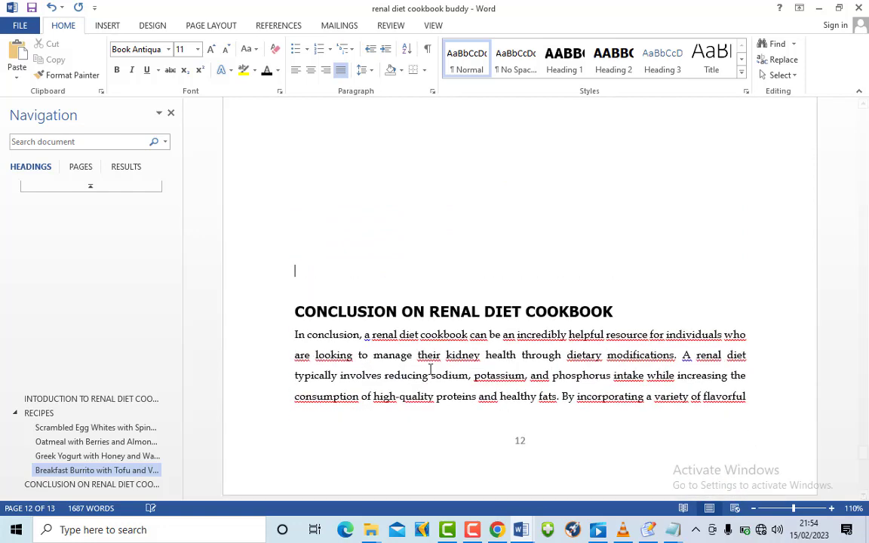
scroll(430, 371, "down", 3)
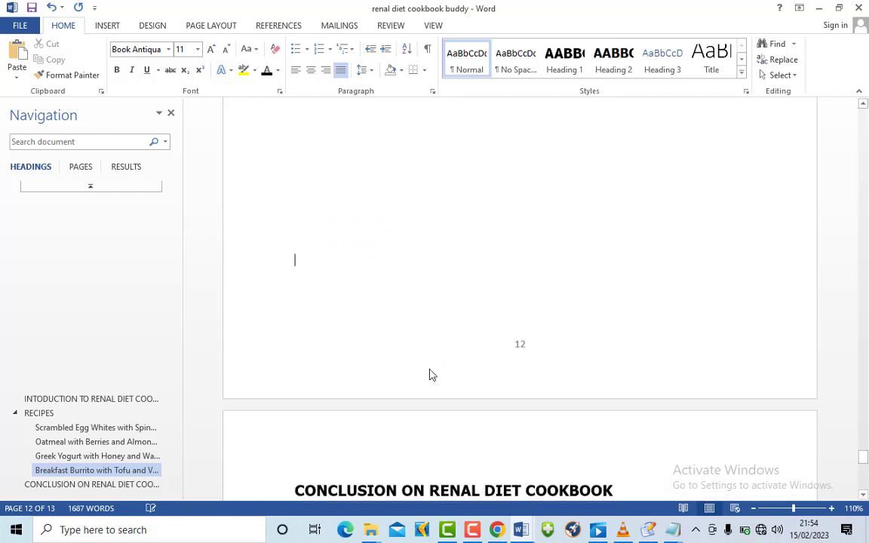
scroll(429, 360, "up", 10)
scroll(424, 355, "down", 8)
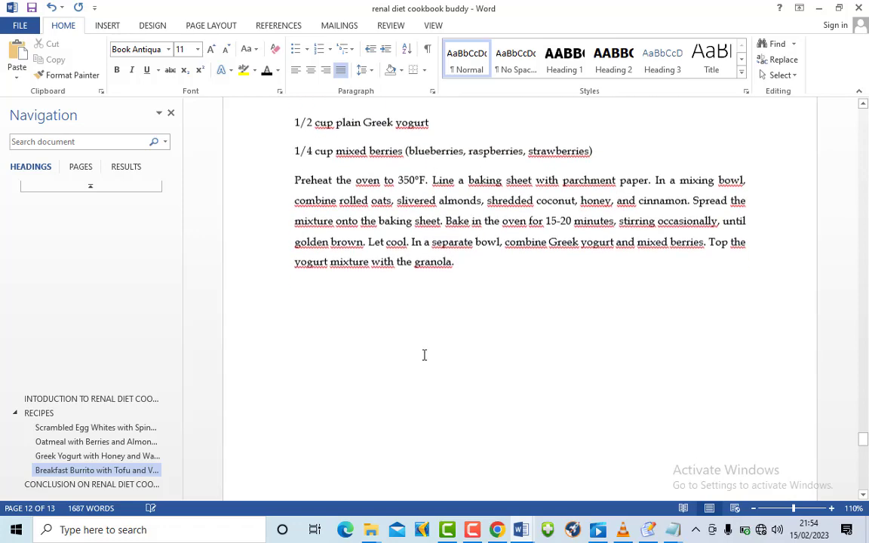
scroll(432, 367, "down", 2)
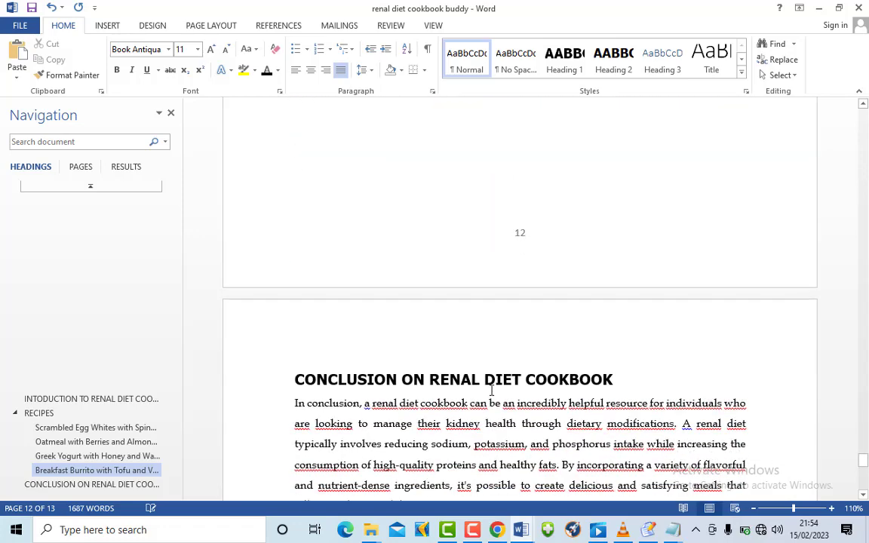
- Modify the Heading 1 style to centered alignment and apply it to new documents based on this template
left_click(486, 381)
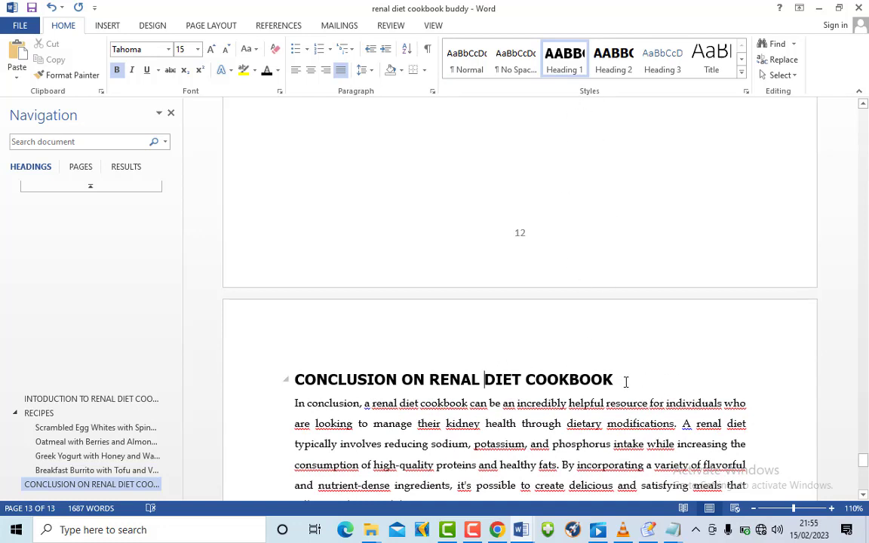
right_click(567, 67)
left_click(594, 91)
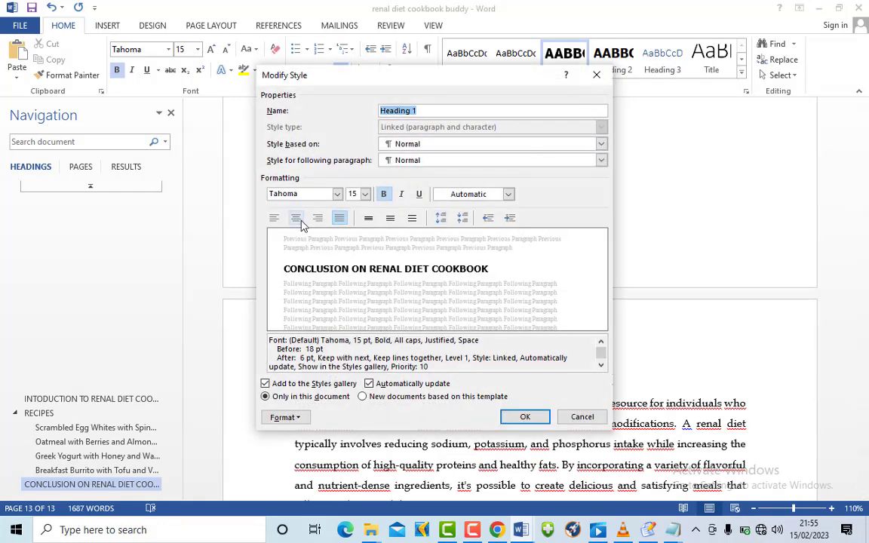
left_click(297, 219)
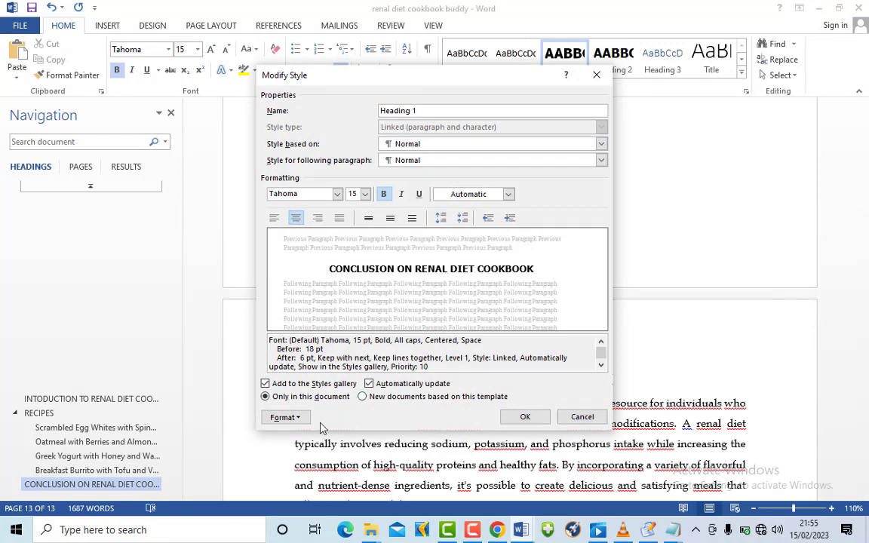
left_click(364, 398)
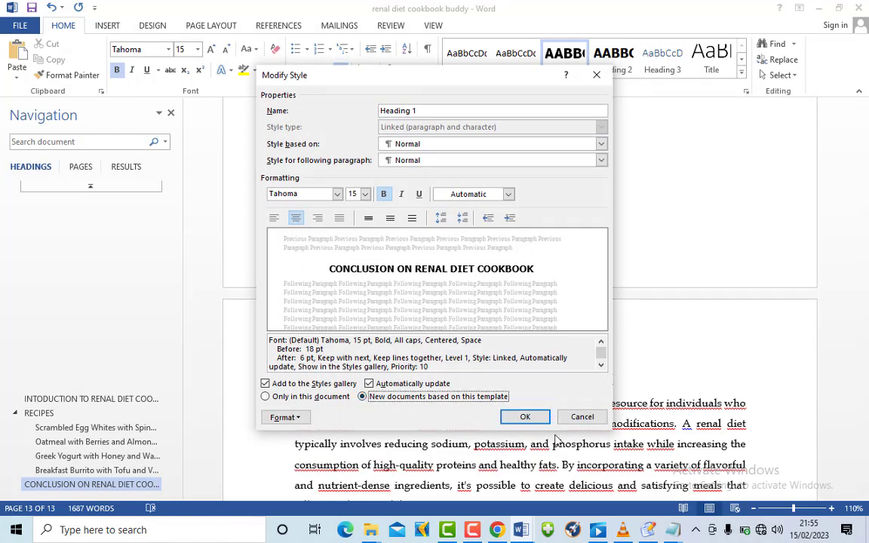
left_click(519, 416)
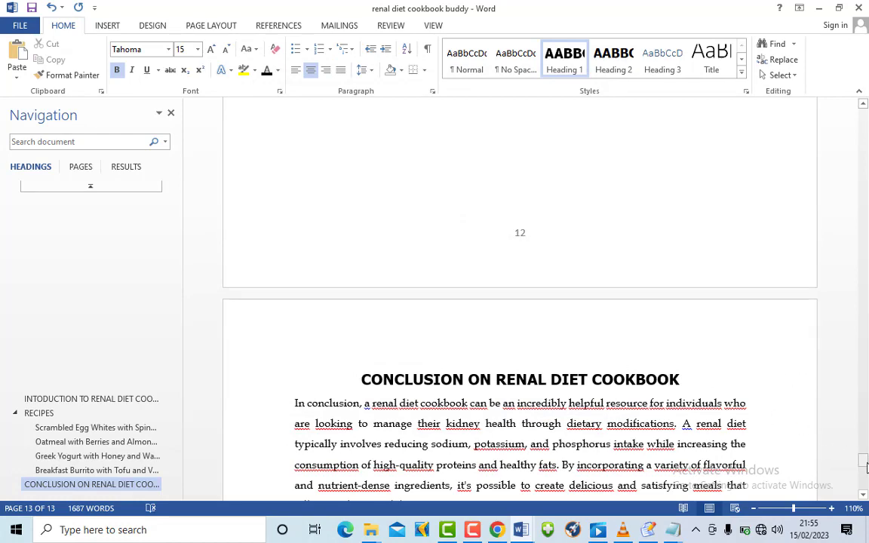
- Remove the blank lines above the RECIPES heading so it starts at the top of page 5, and check the preceding introduction text
left_click_drag(866, 467, 861, 226)
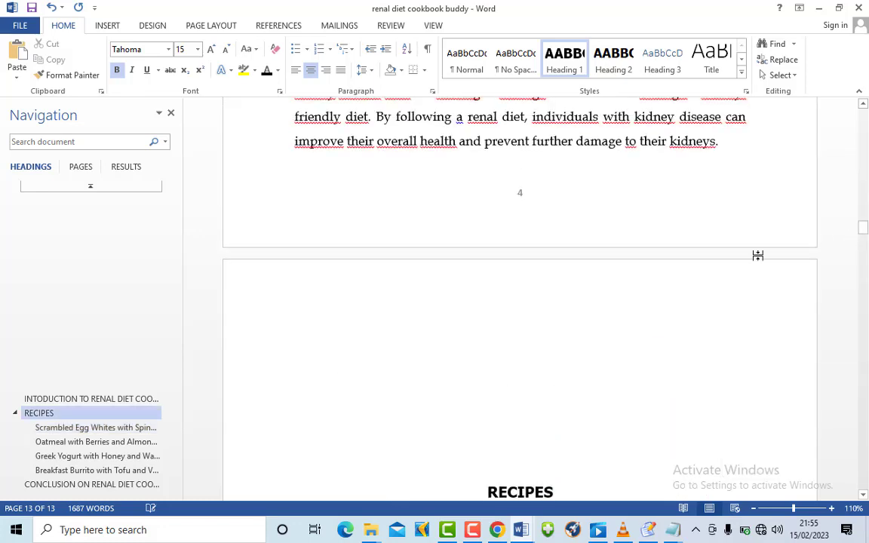
scroll(650, 295, "down", 3)
left_click(538, 304)
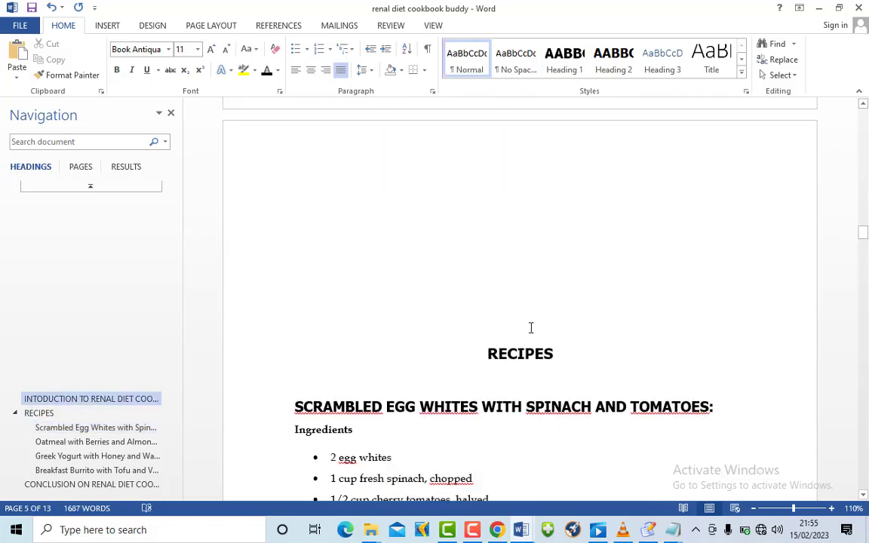
scroll(531, 328, "down", 3)
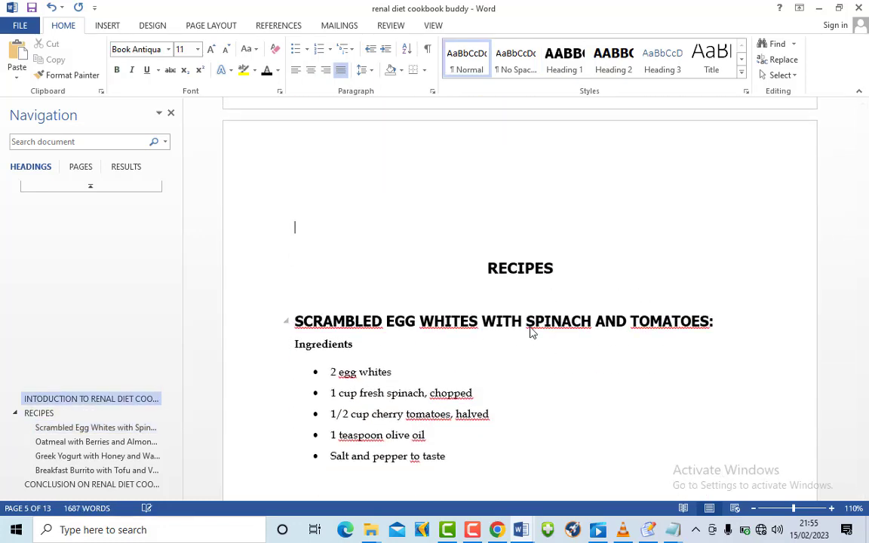
scroll(536, 321, "up", 2)
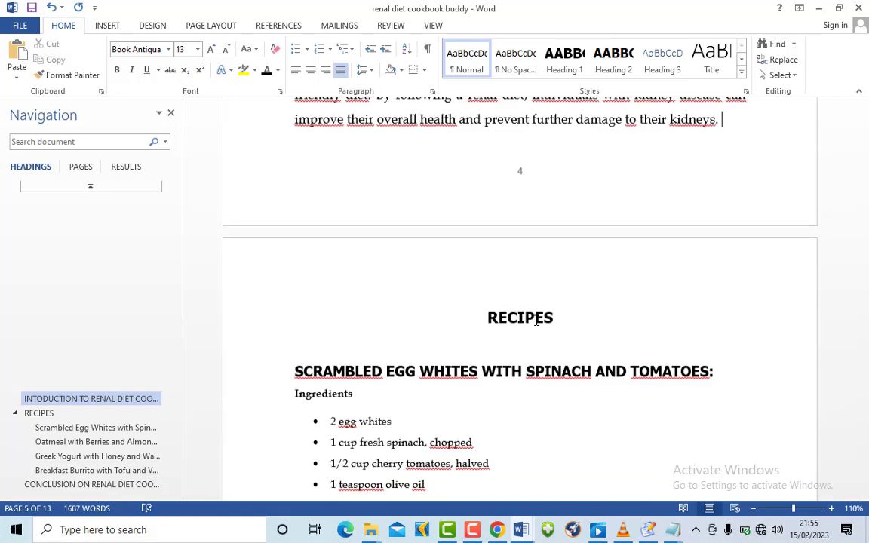
left_click(520, 320)
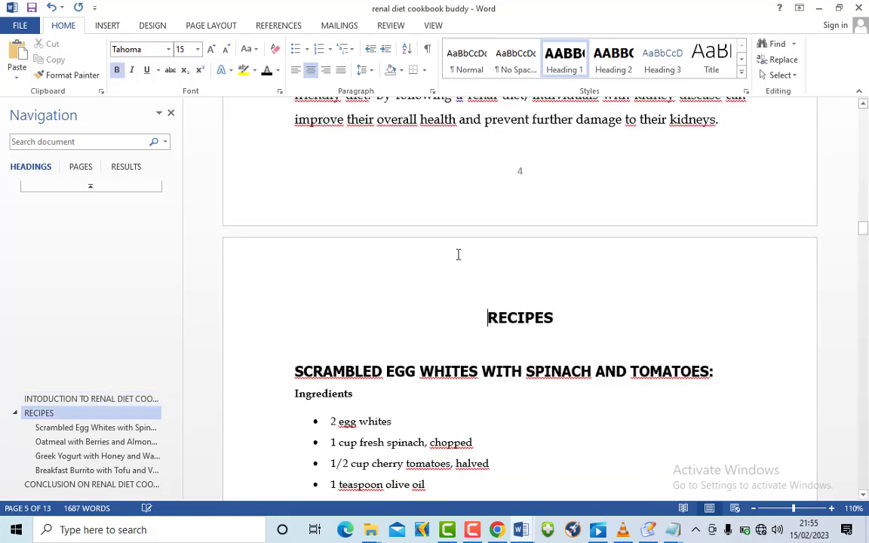
scroll(542, 258, "up", 4)
scroll(400, 200, "up", 5)
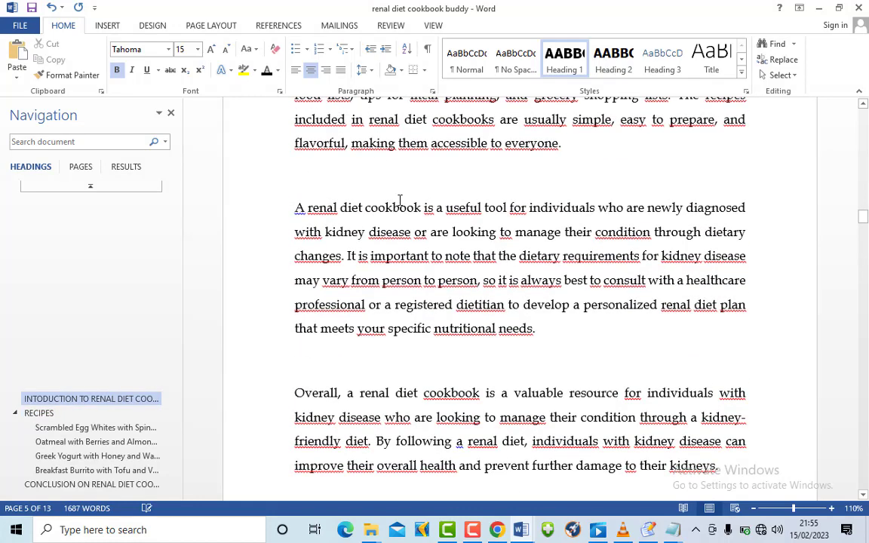
- Save the cookbook, and save it again to the Desktop as a Word Document named "renal diet cookbook buddy"
left_click(20, 25)
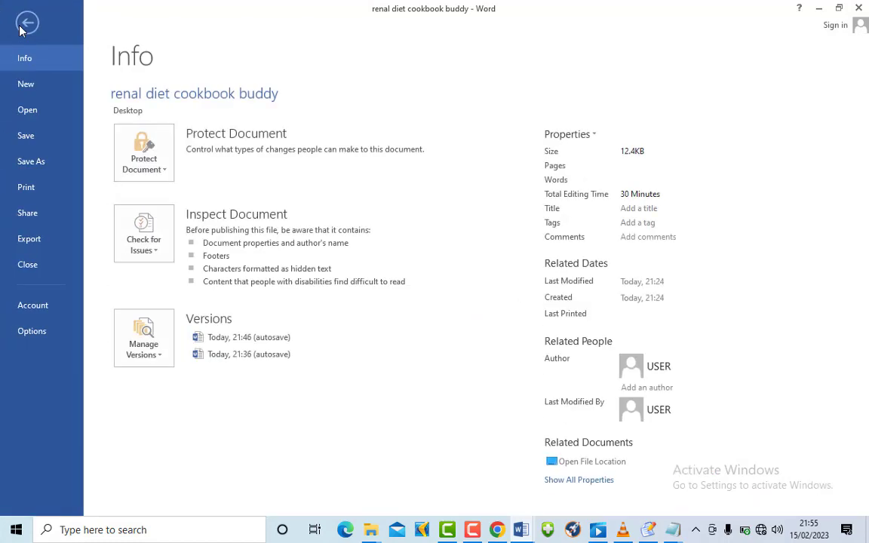
left_click(42, 141)
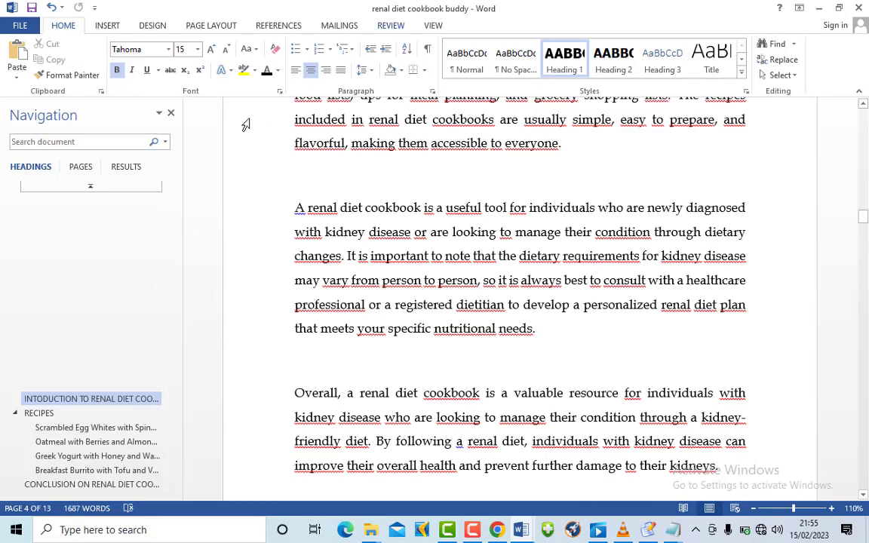
left_click(21, 26)
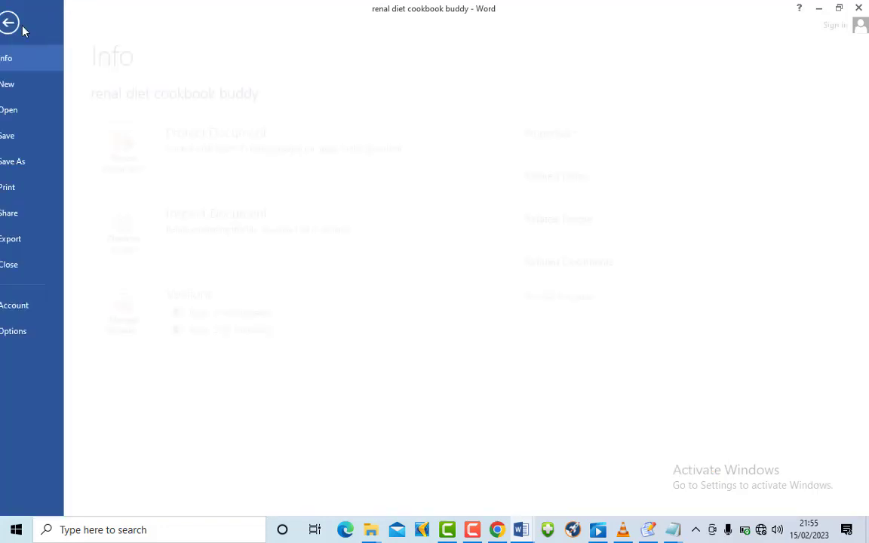
left_click(37, 165)
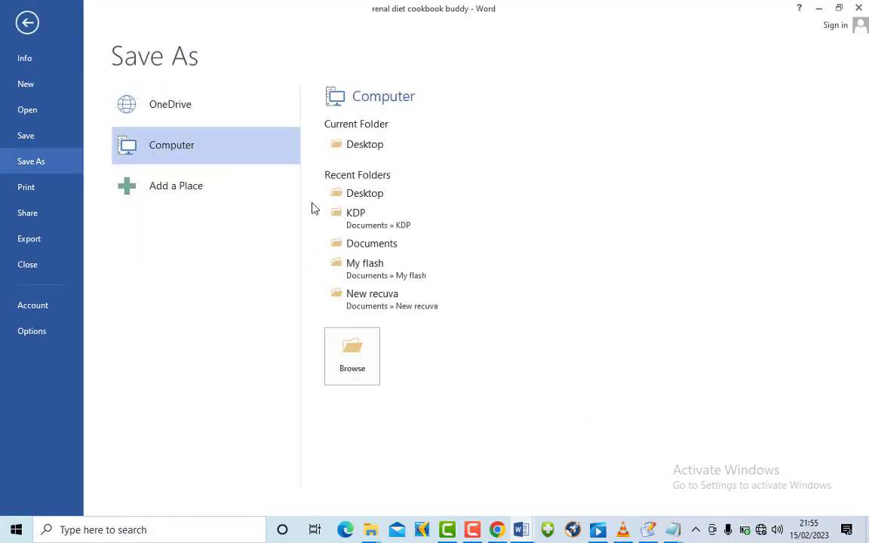
left_click(362, 194)
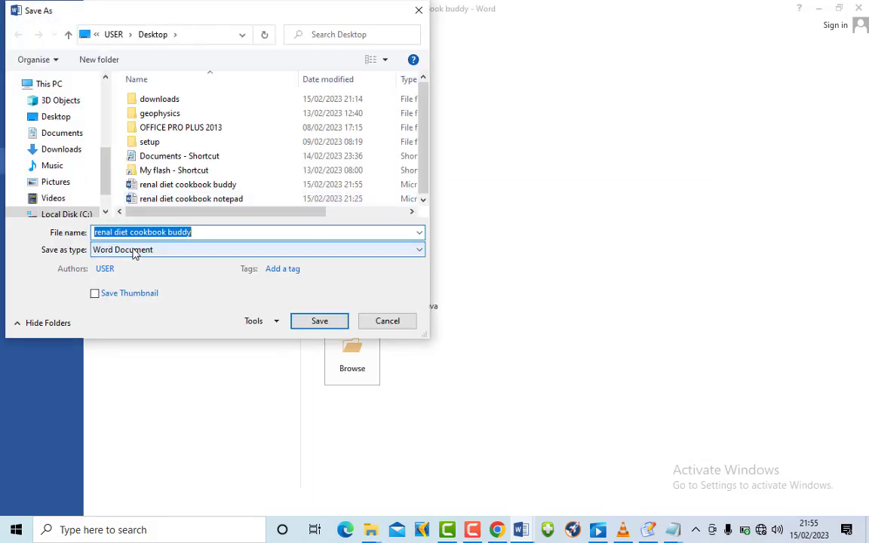
left_click(134, 252)
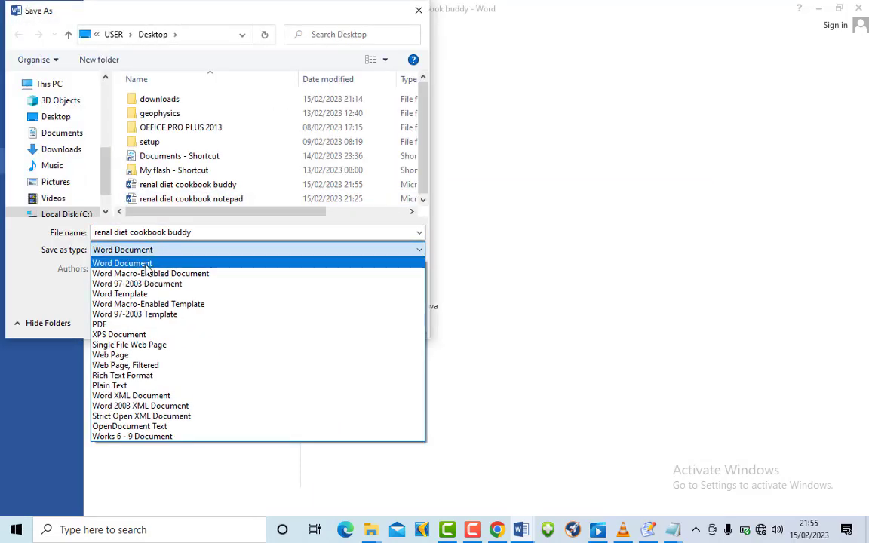
left_click(145, 263)
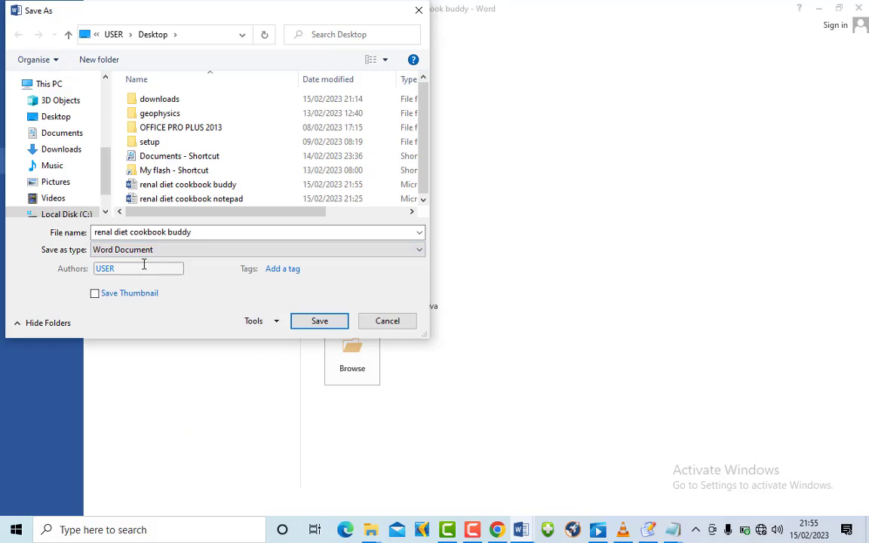
left_click(321, 322)
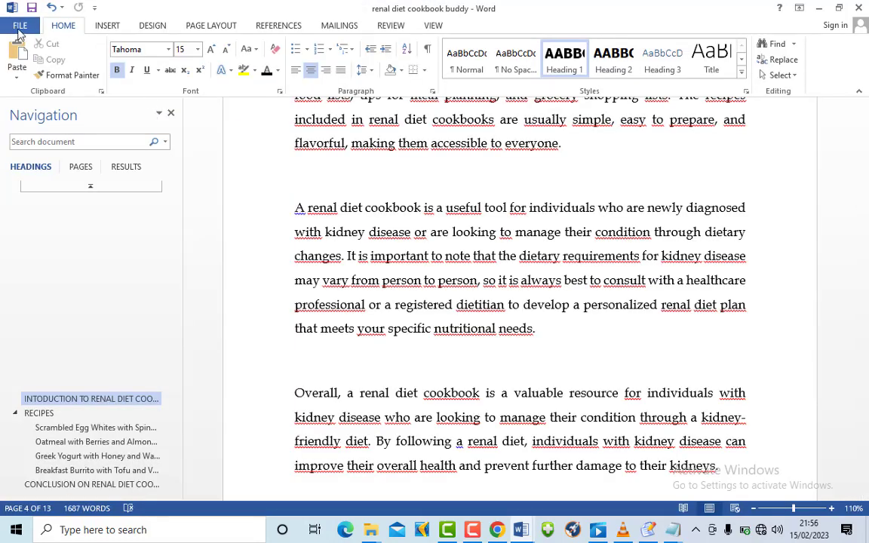
- Save a PDF copy of the cookbook to the Desktop as "renal diet cookbook buddy" with standard optimization
left_click(22, 25)
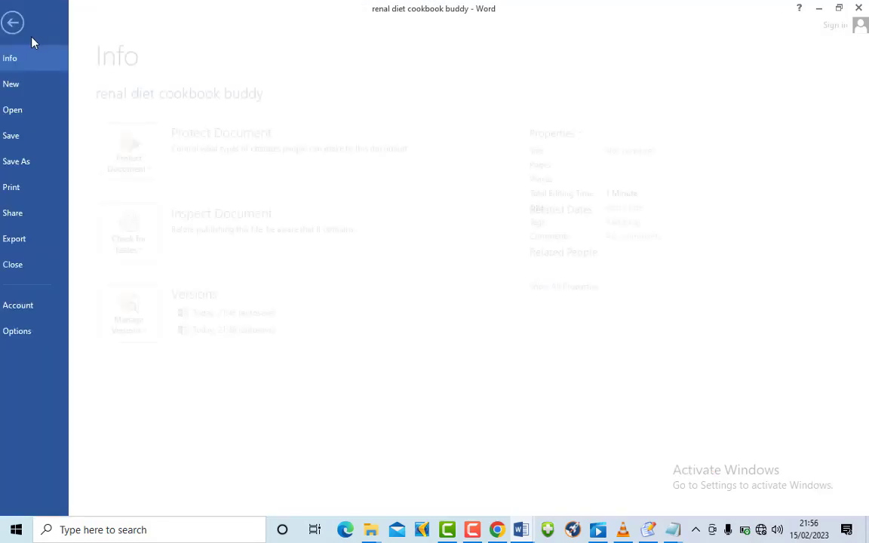
left_click(47, 163)
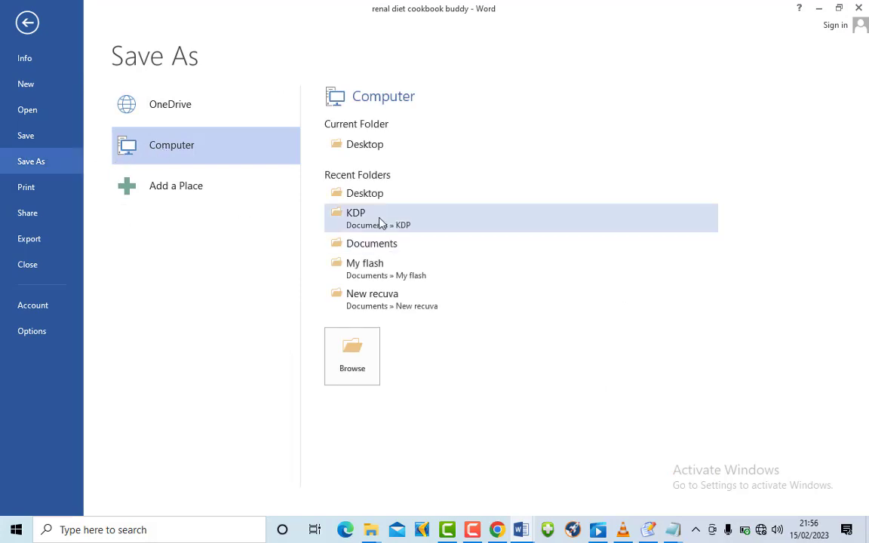
left_click(372, 249)
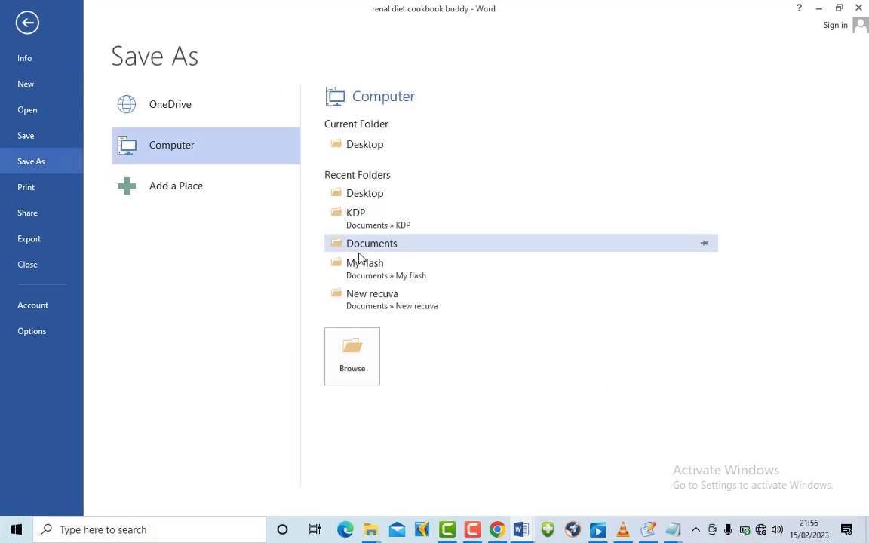
left_click(158, 252)
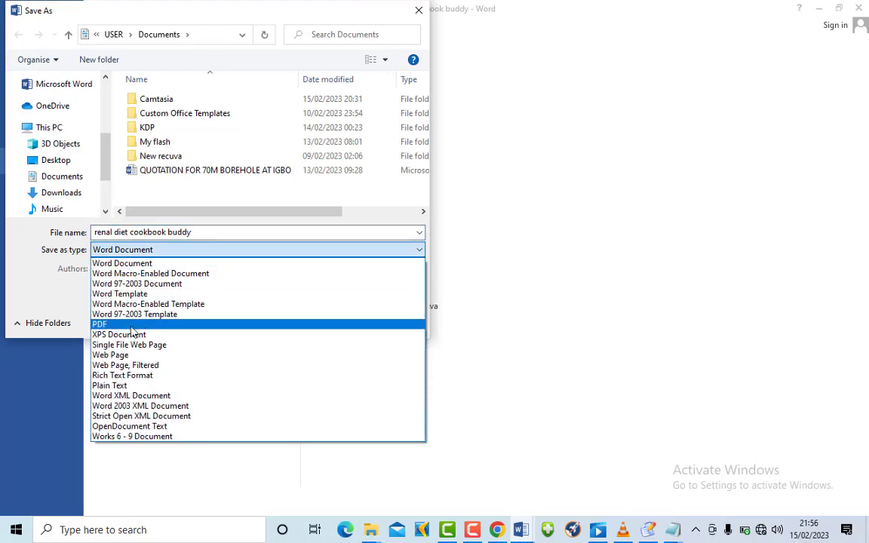
left_click(122, 329)
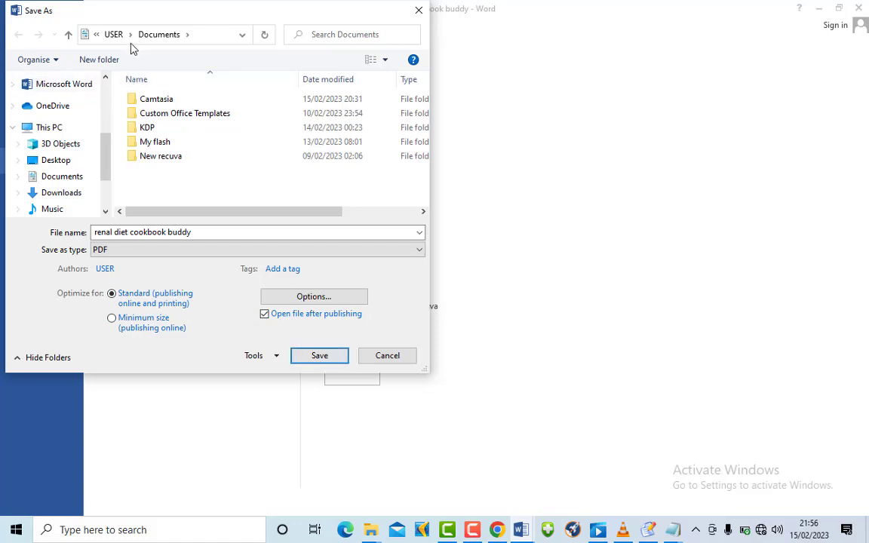
left_click(65, 164)
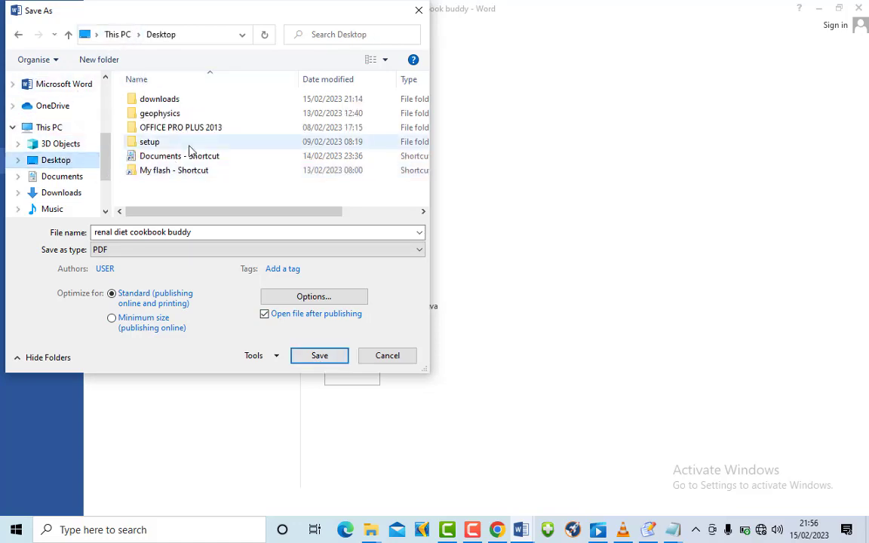
left_click(314, 357)
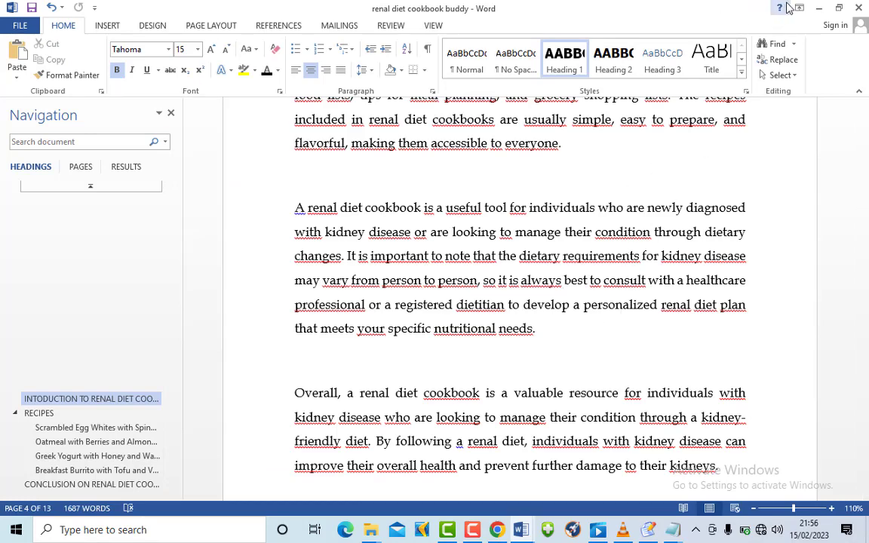
- Clear the open windows to reach the desktop and open the "renal diet cookbook buddy" PDF in Microsoft Edge
left_click(822, 9)
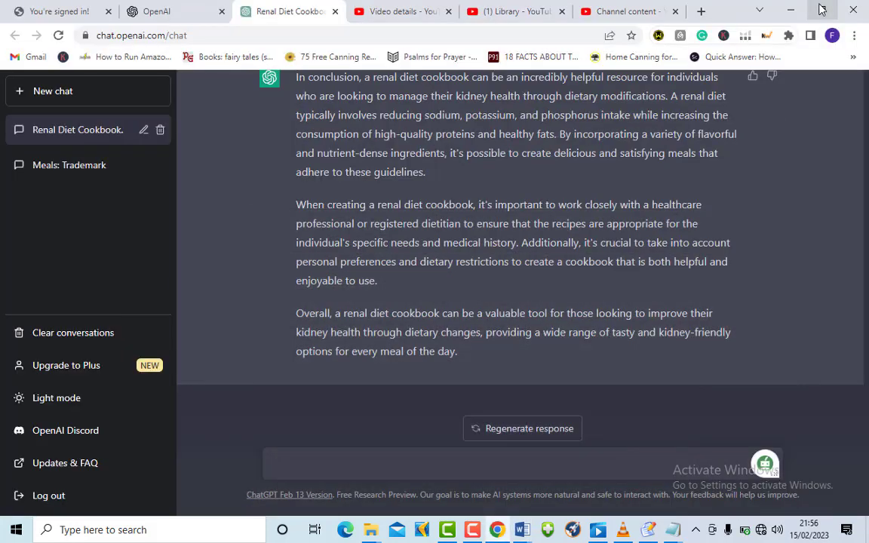
left_click(793, 10)
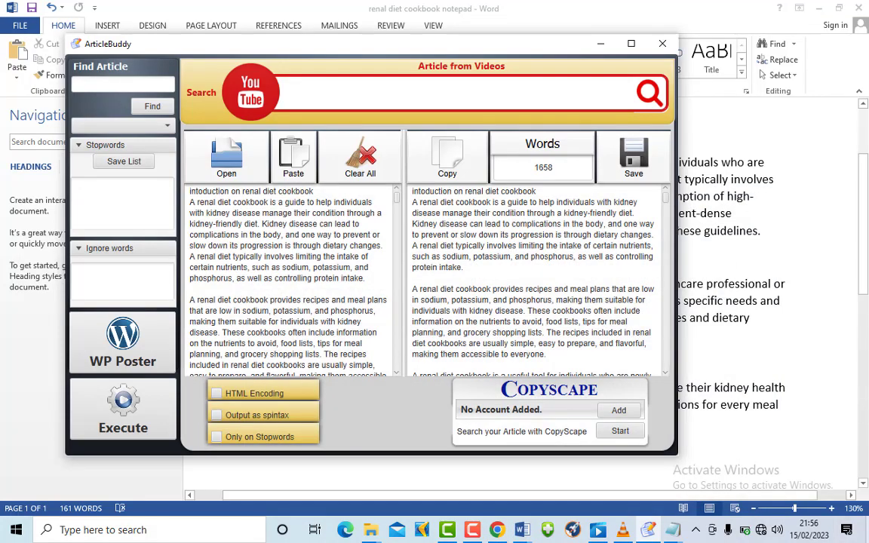
left_click(866, 527)
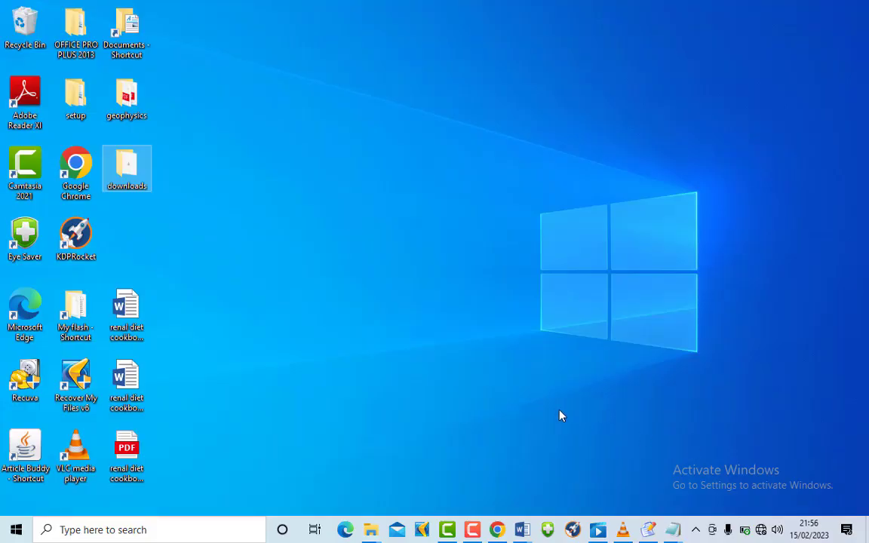
left_click(132, 458)
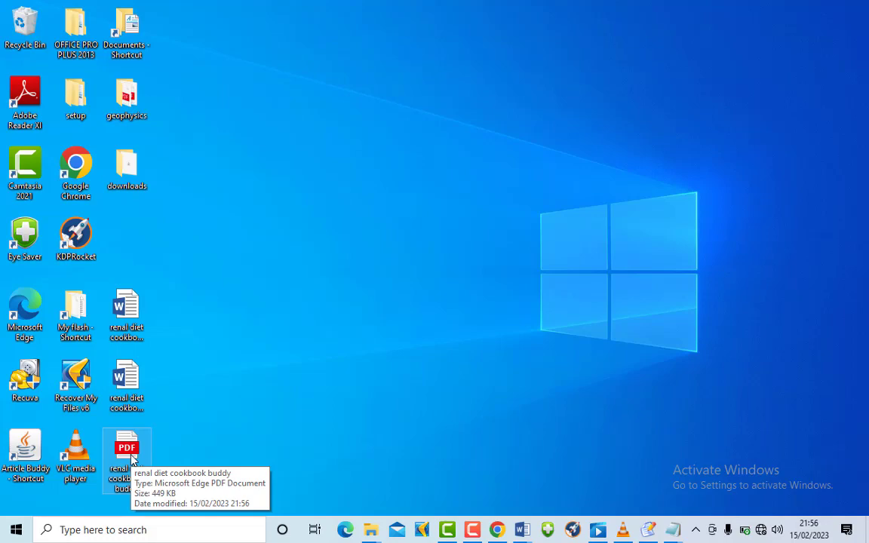
double_click(132, 458)
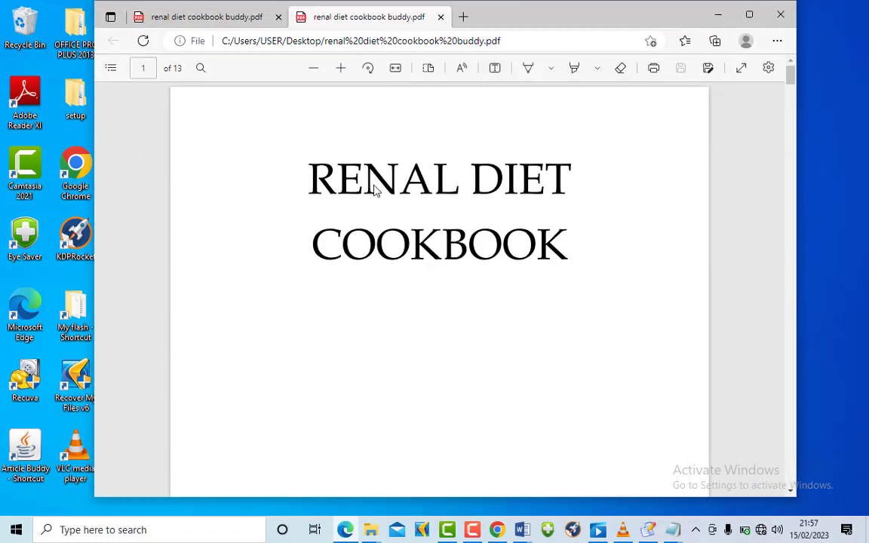
- Review the exported PDF from the title and copyright pages through to the last page
scroll(381, 189, "down", 3)
scroll(384, 188, "up", 3)
scroll(558, 213, "down", 10)
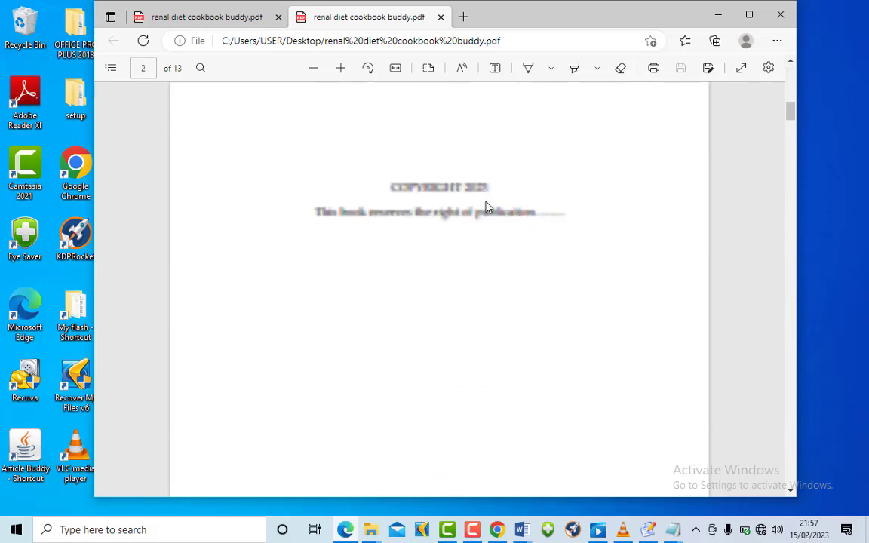
scroll(631, 198, "up", 2)
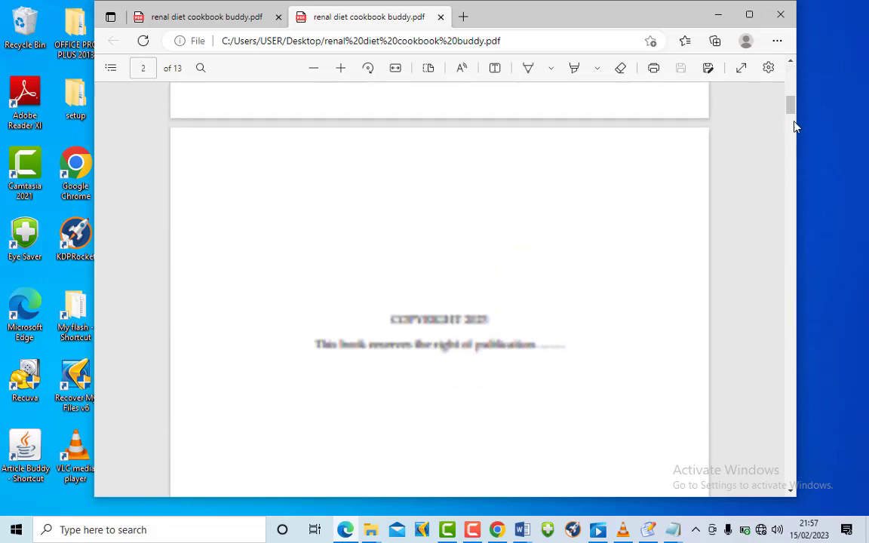
left_click_drag(793, 109, 788, 434)
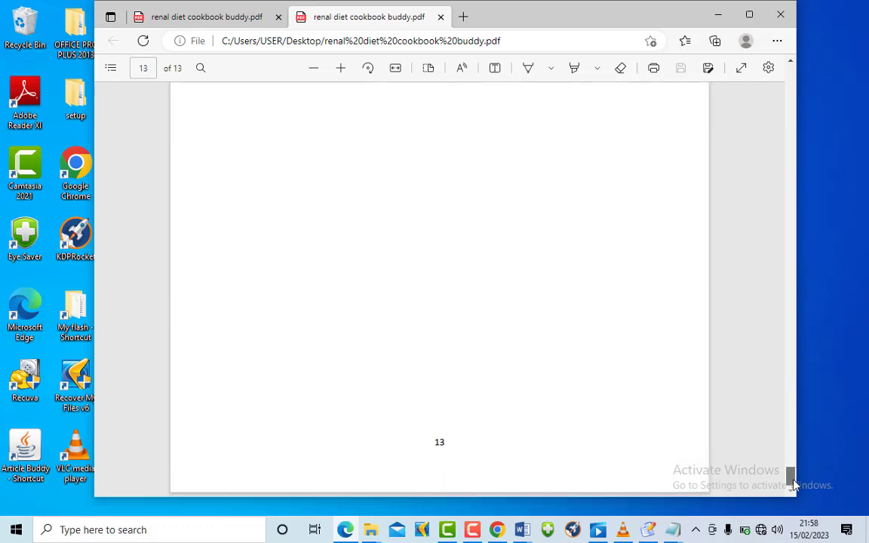
- Examine the conclusion's heading placement and its text break across pages 12 and 13 of the PDF, and return to the first page
left_click_drag(792, 472, 791, 445)
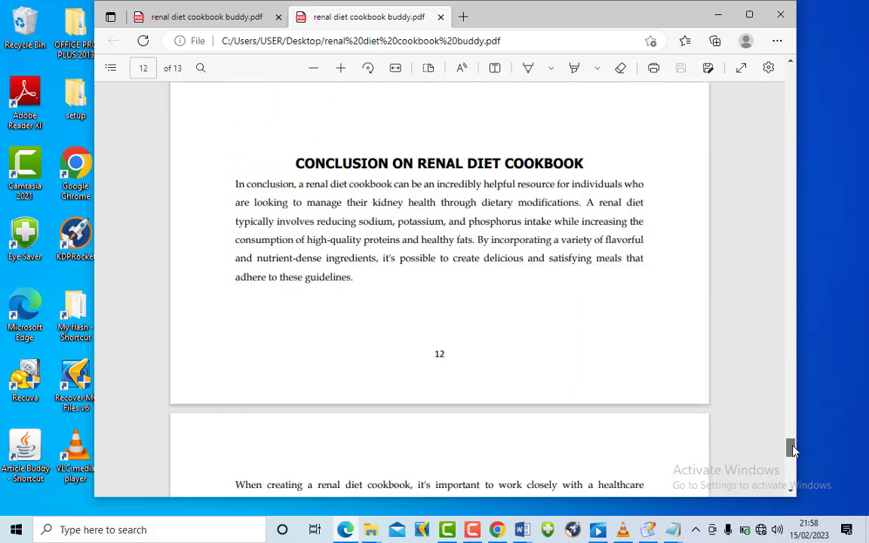
scroll(653, 201, "up", 2)
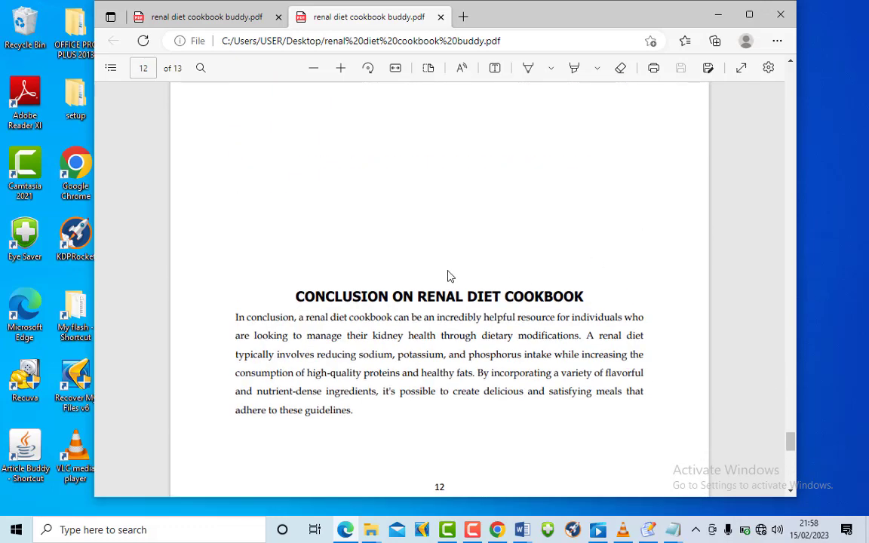
scroll(453, 274, "down", 3)
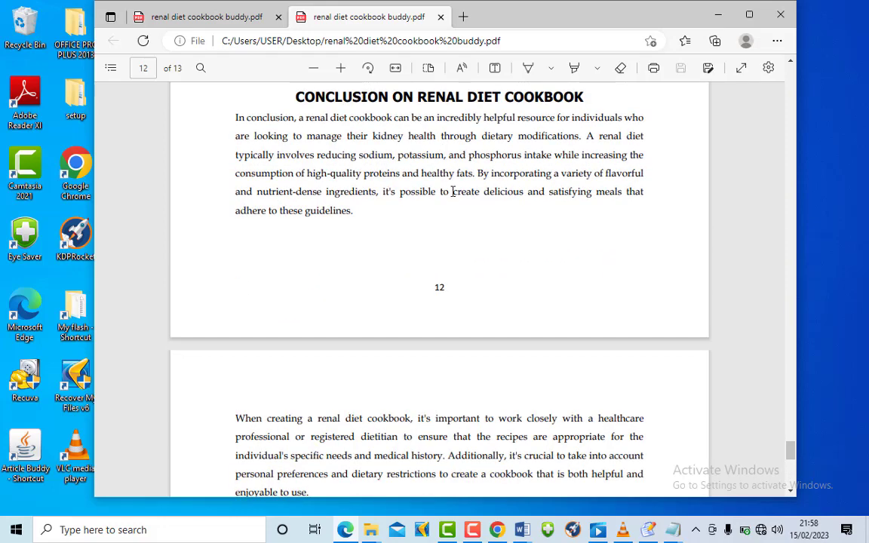
scroll(452, 193, "up", 2)
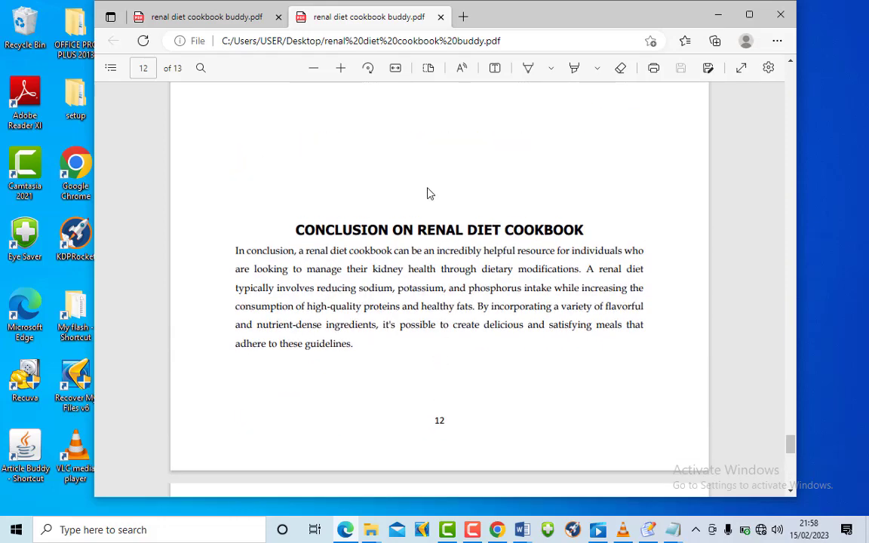
scroll(460, 219, "down", 2)
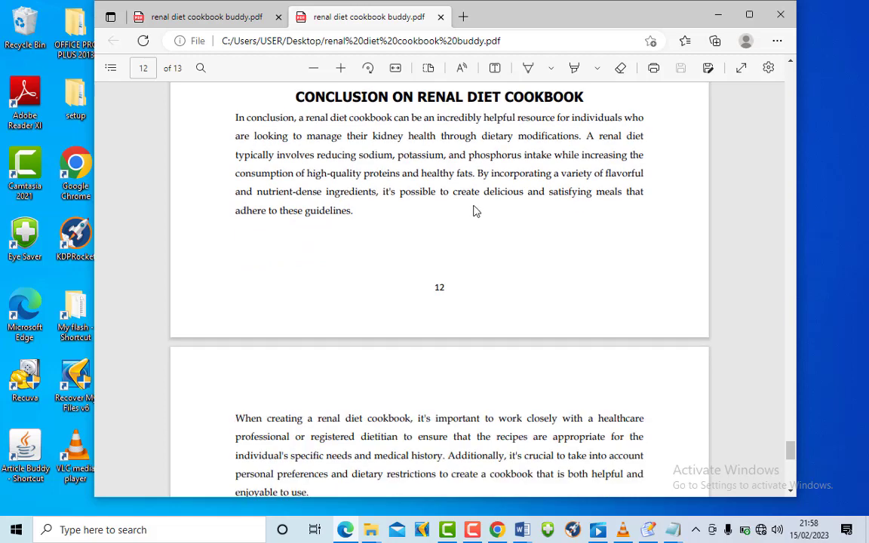
scroll(437, 189, "up", 1)
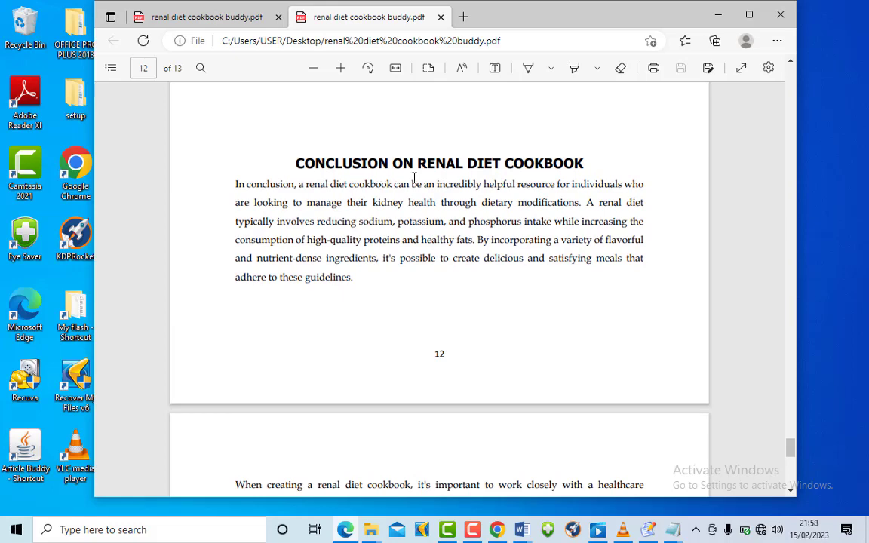
scroll(413, 180, "down", 1)
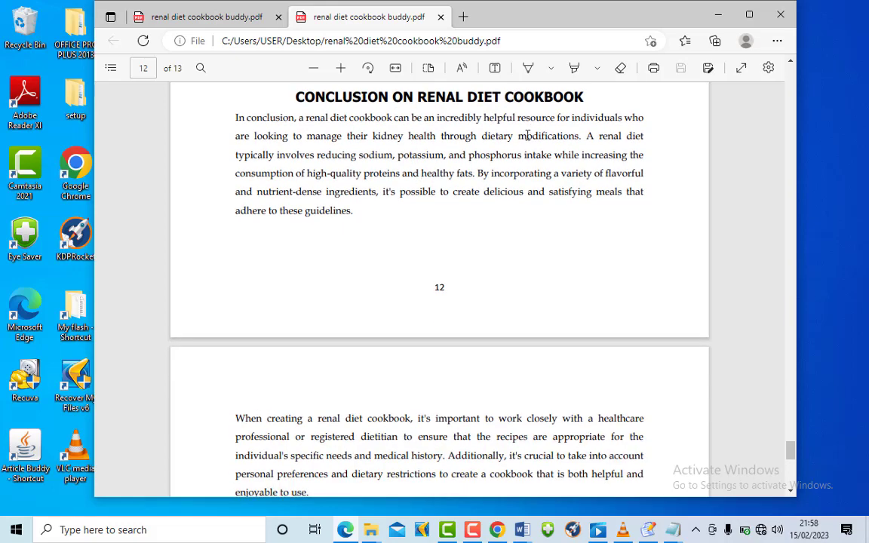
scroll(414, 198, "up", 4)
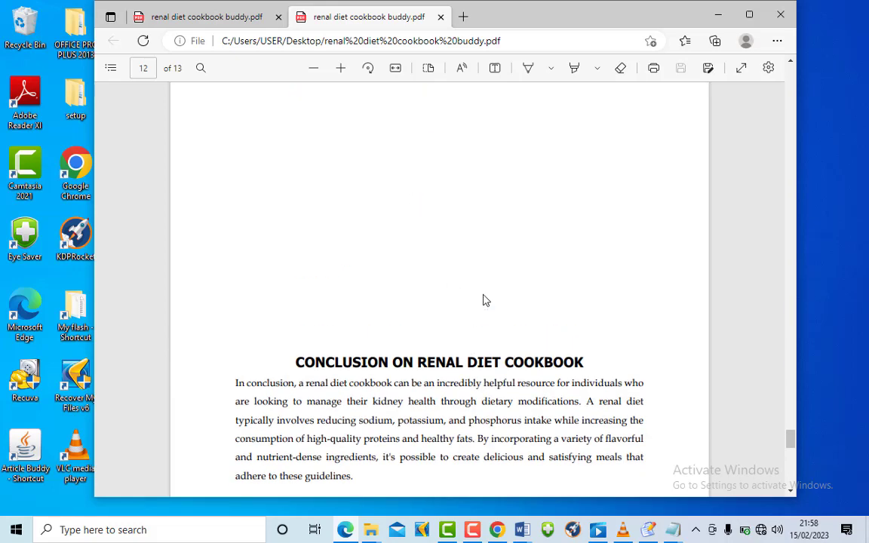
scroll(490, 309, "up", 1)
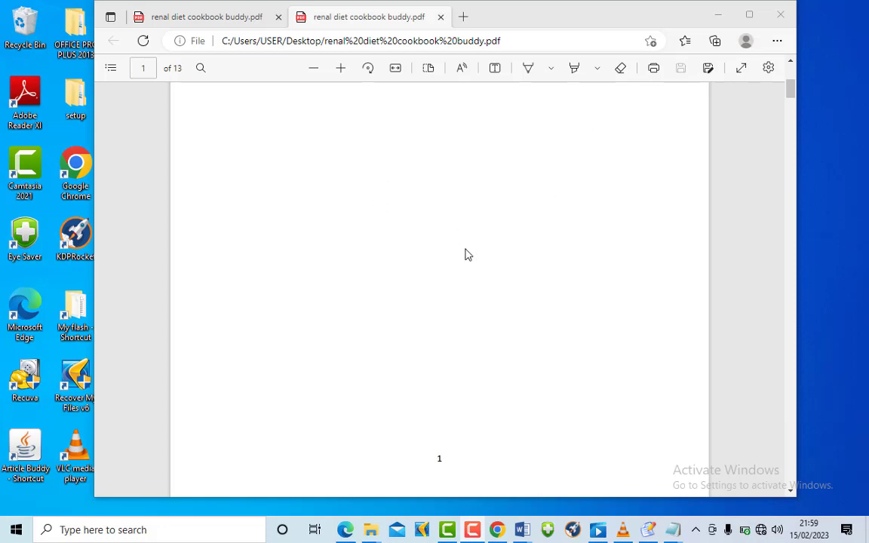
left_click(792, 96)
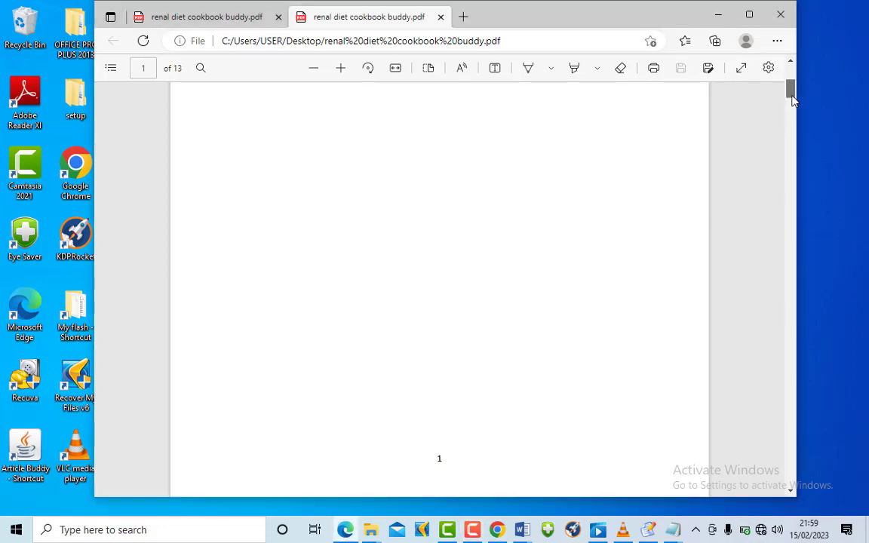